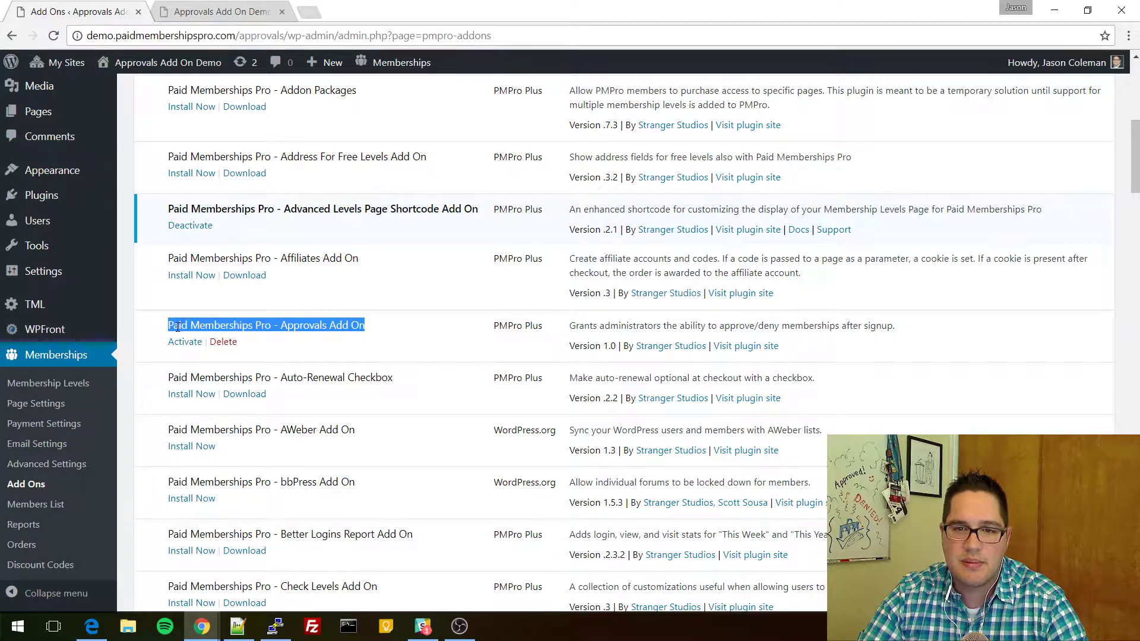
Activate the Paid Memberships Pro - Approvals Add On from the plugins list.
click(179, 325)
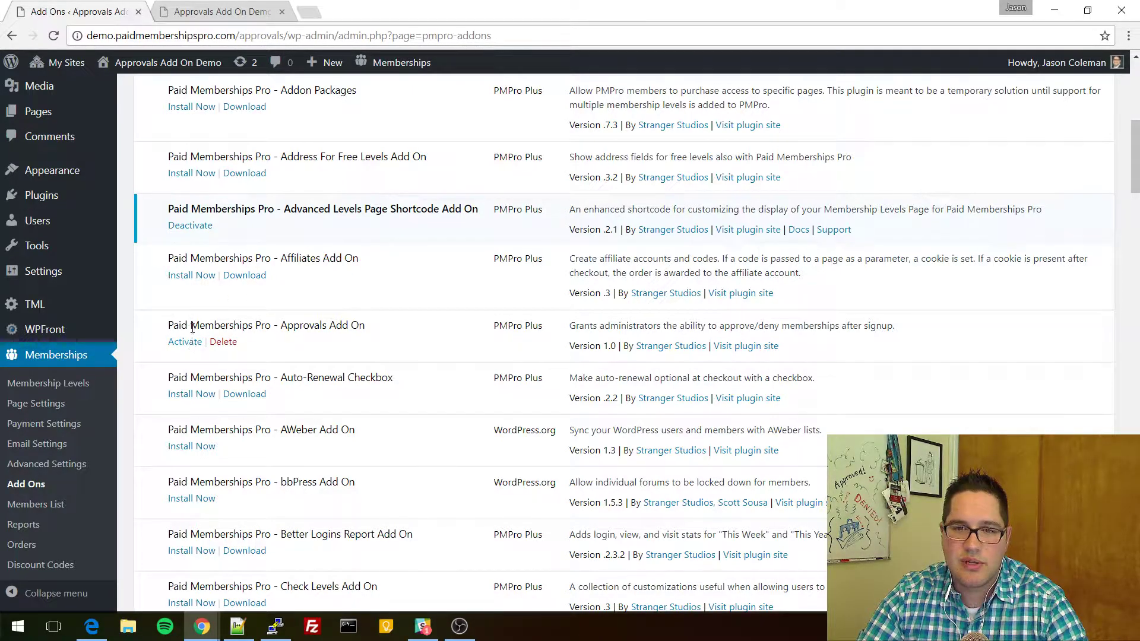
click(183, 343)
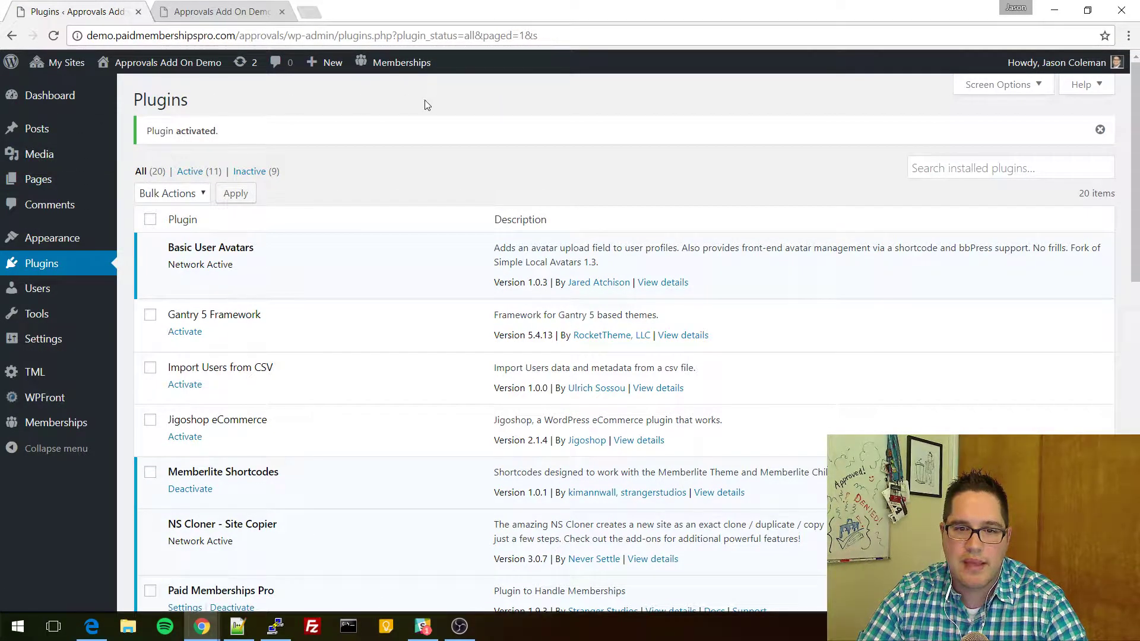
mouse_move(69, 423)
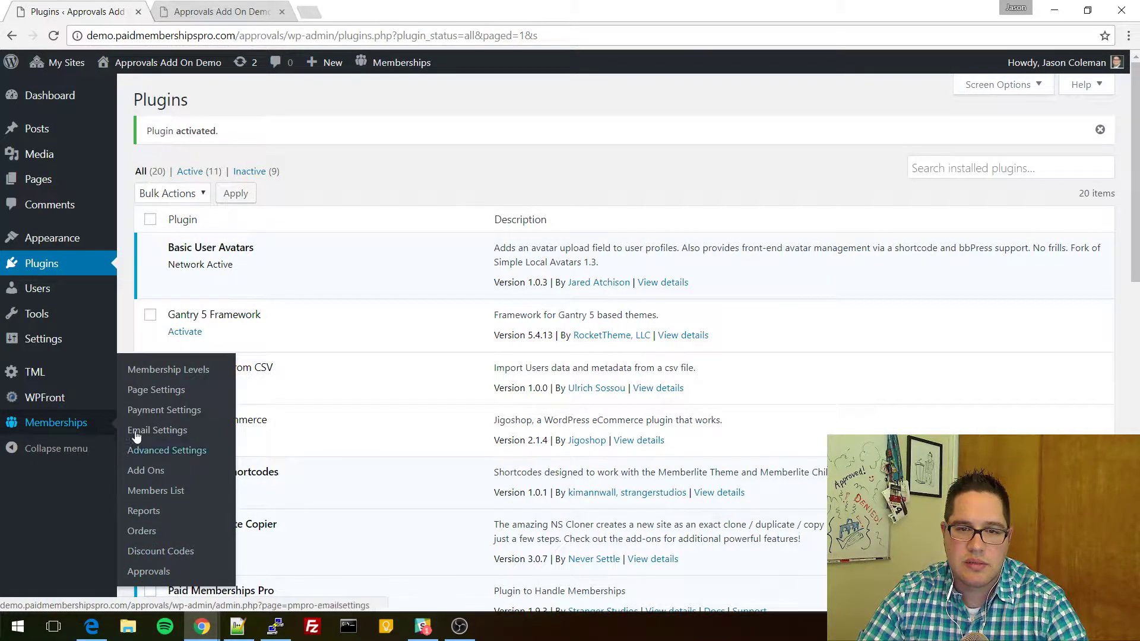
Go to Memberships > Membership Levels to list Benefactor, Supporter and Participant.
click(174, 371)
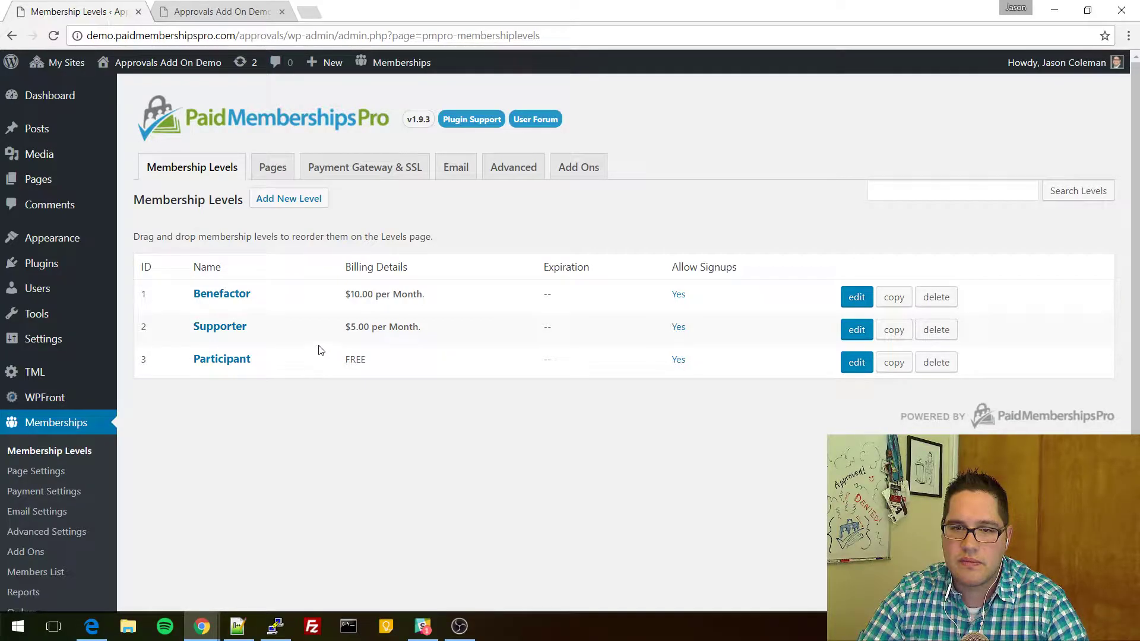
Open the Benefactor level for editing and scroll down to its Approval Settings.
click(857, 297)
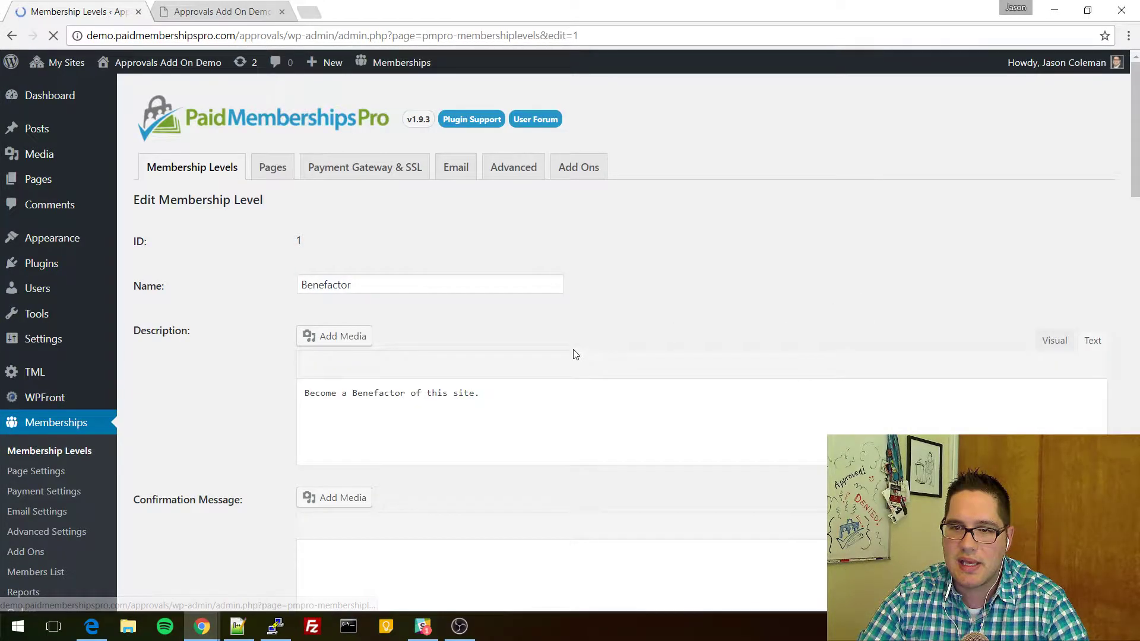
scroll(261, 336, down, 6)
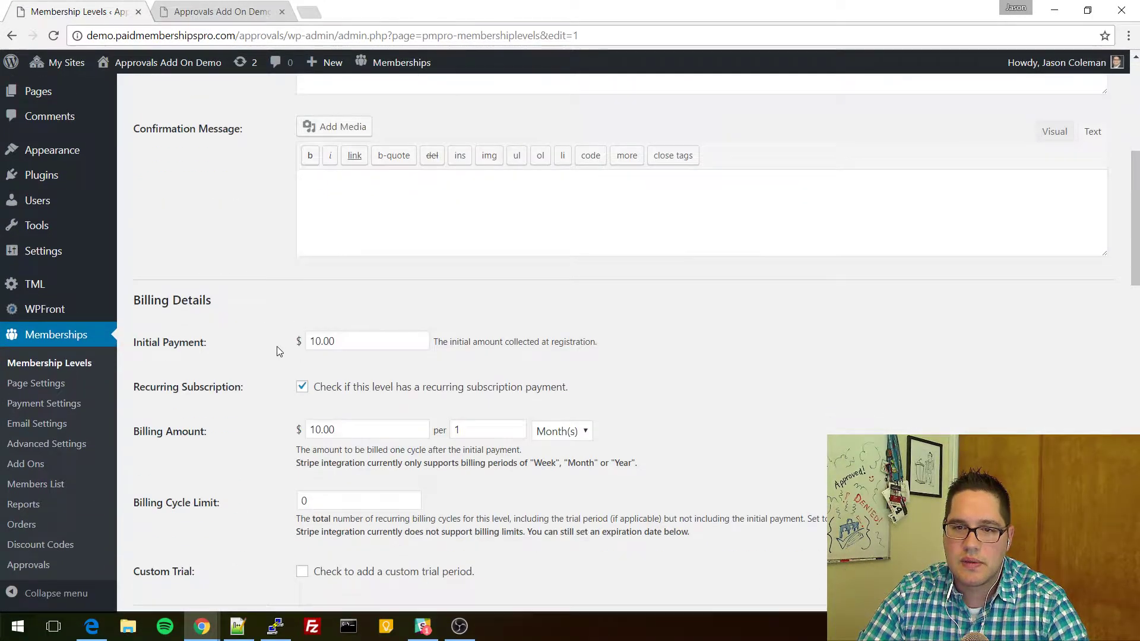
scroll(278, 351, down, 12)
scroll(269, 350, down, 10)
drag(140, 289, 254, 290)
click(174, 287)
drag(134, 292, 281, 294)
click(282, 294)
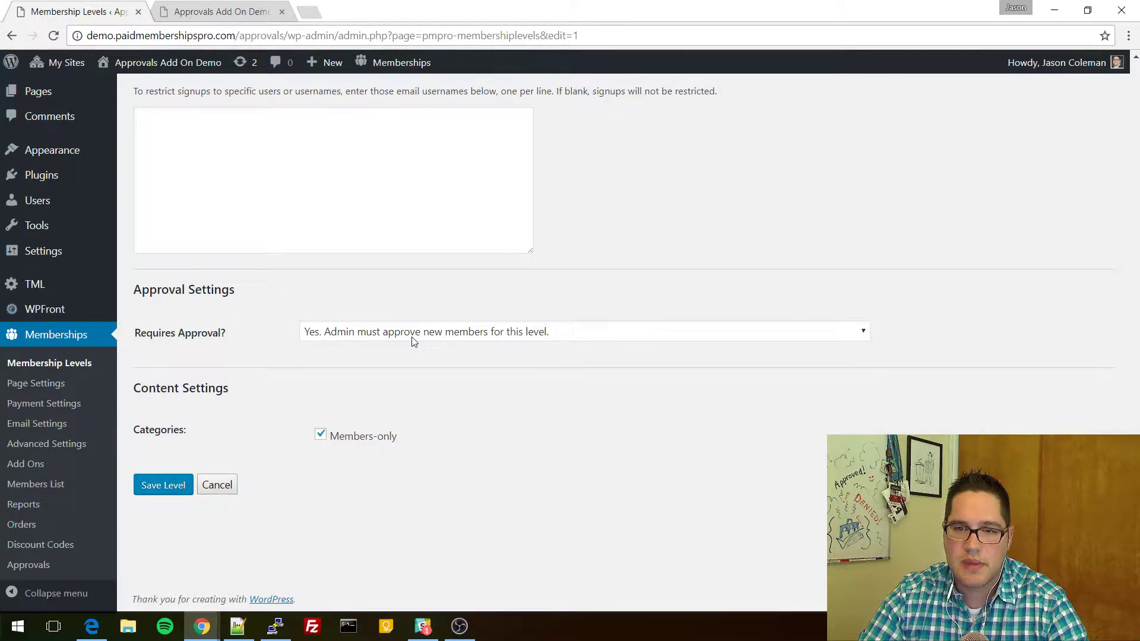
Set Requires Approval to 'Yes. Admin must approve new members for this level.' and save the level.
click(365, 336)
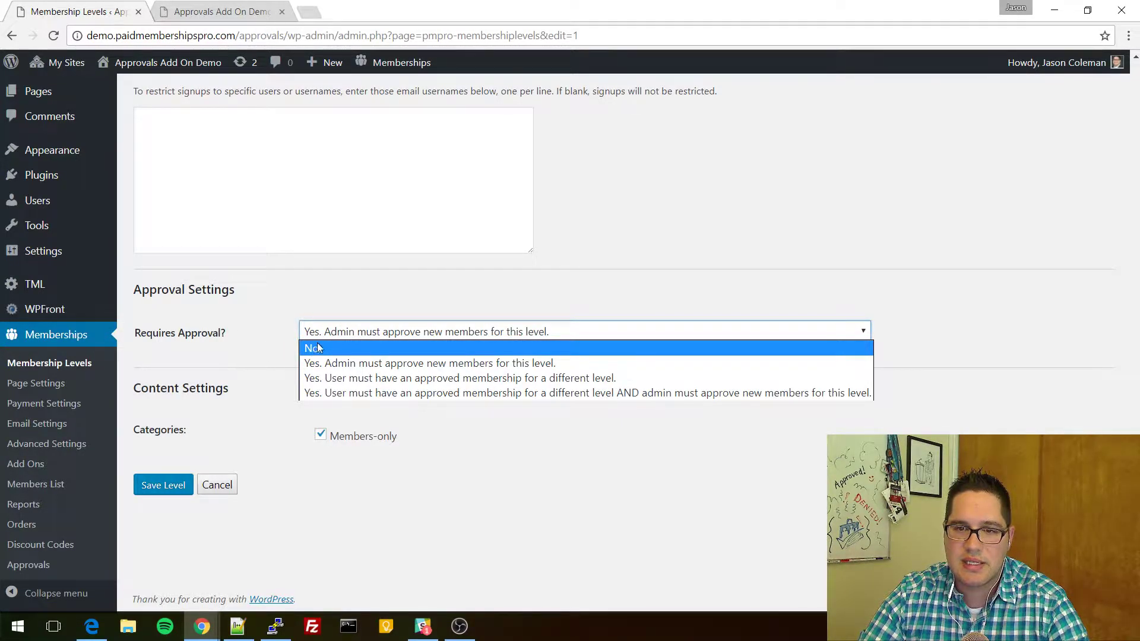
click(330, 347)
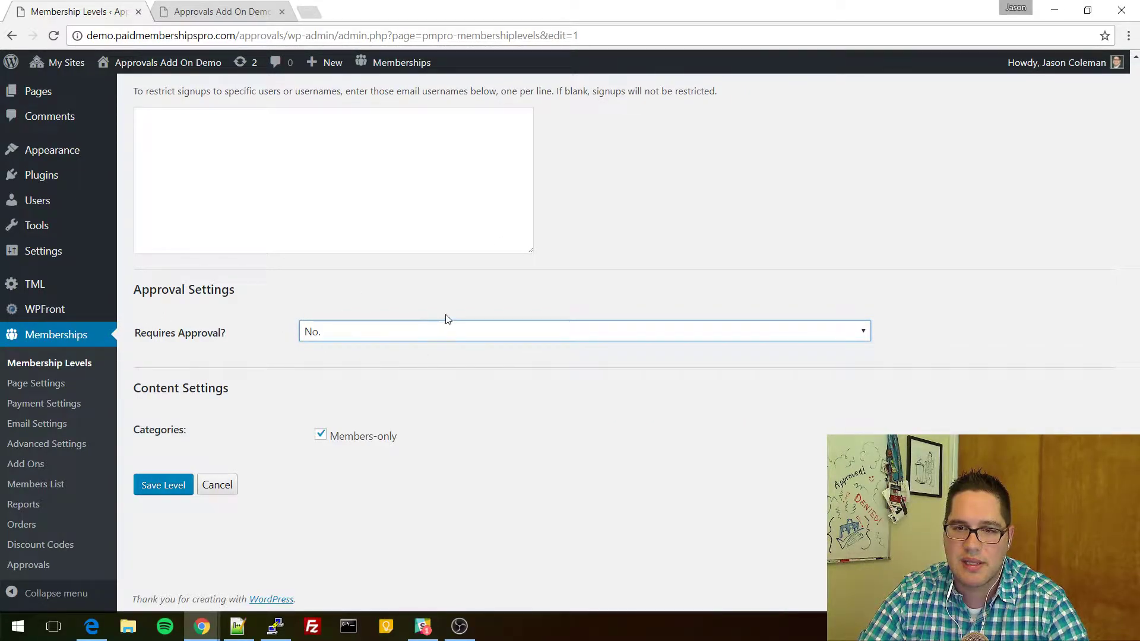
click(350, 337)
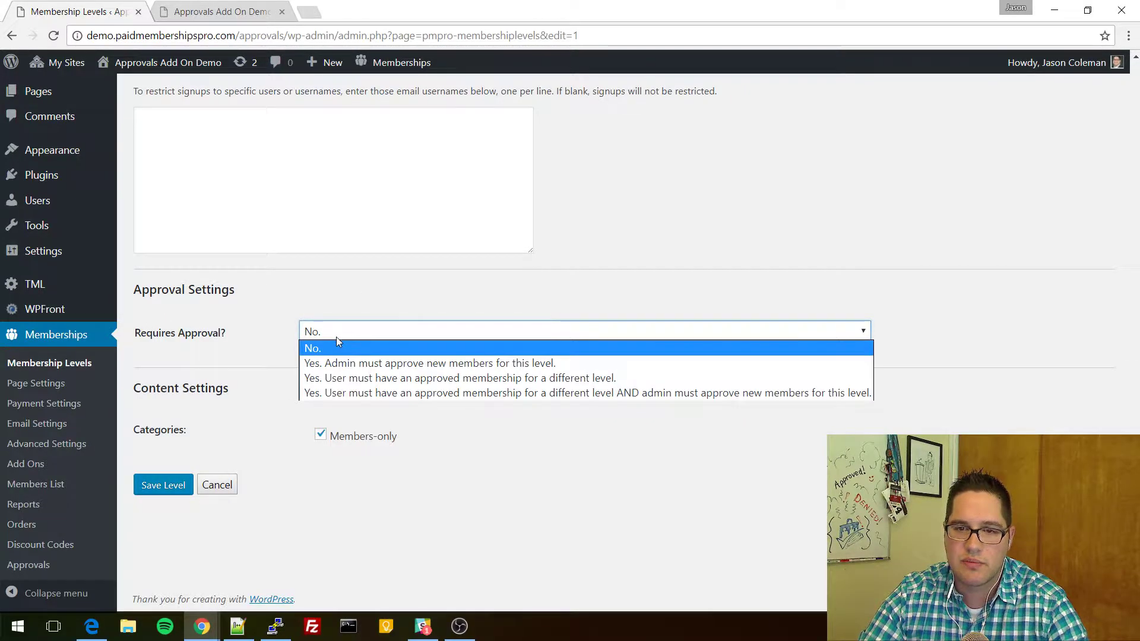
click(358, 358)
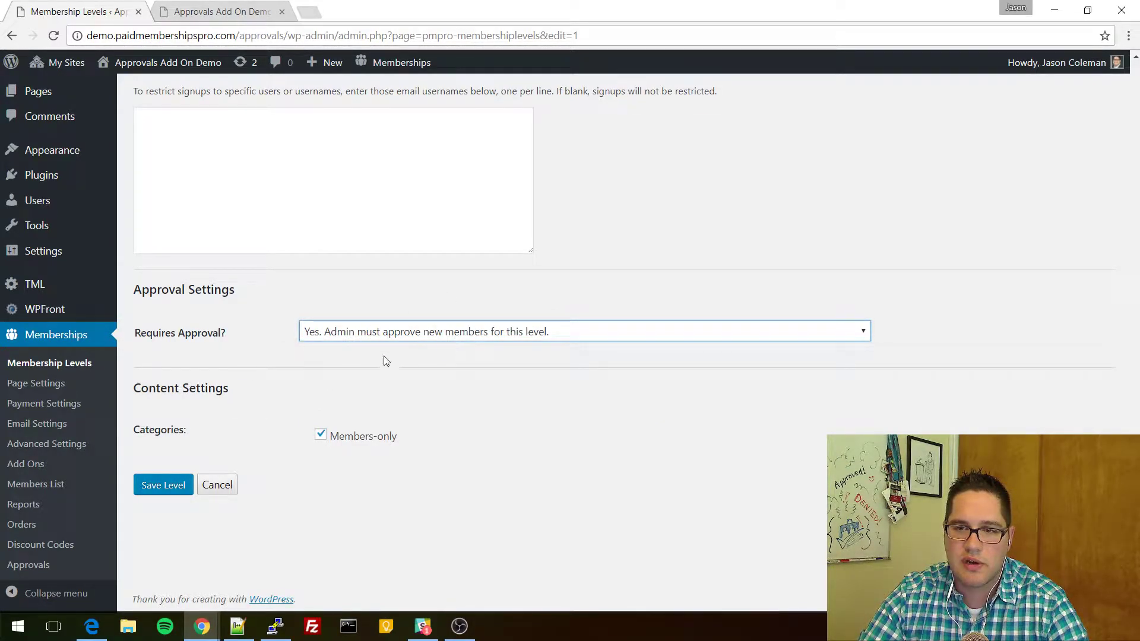
click(163, 486)
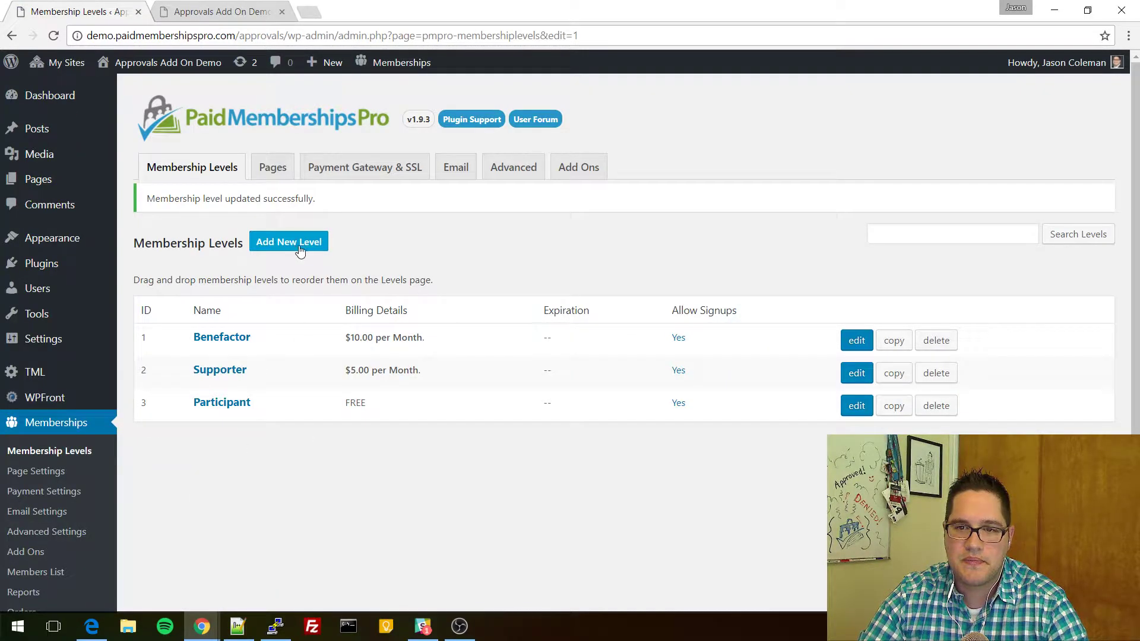
click(93, 630)
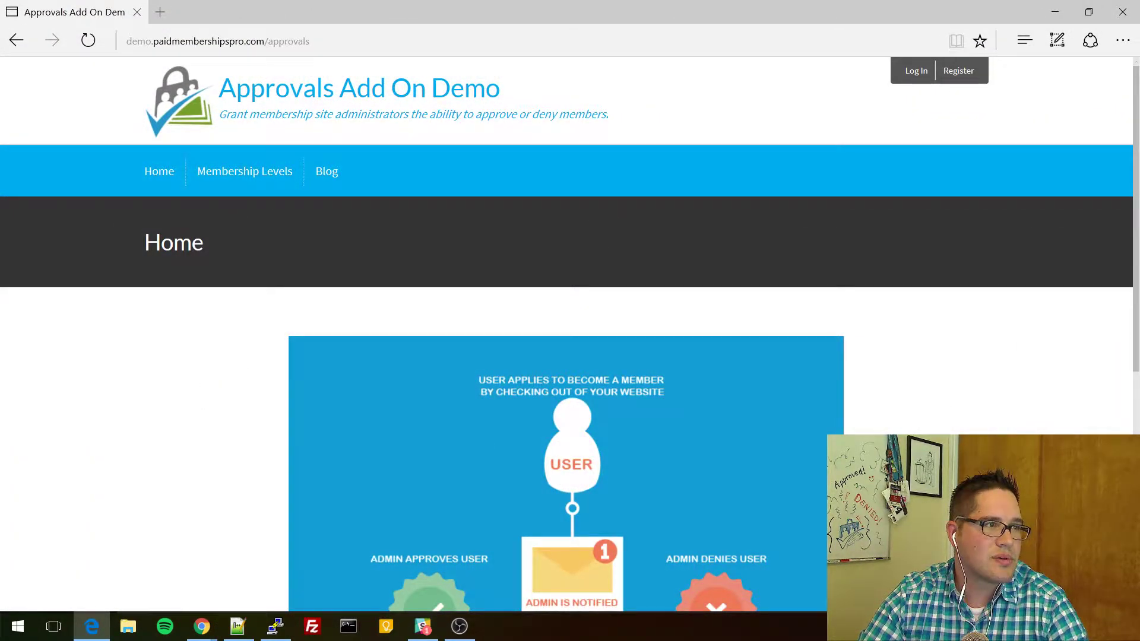
On the front-end site in Edge, open Membership Levels and start checkout for Benefactor.
key(alt+Tab)
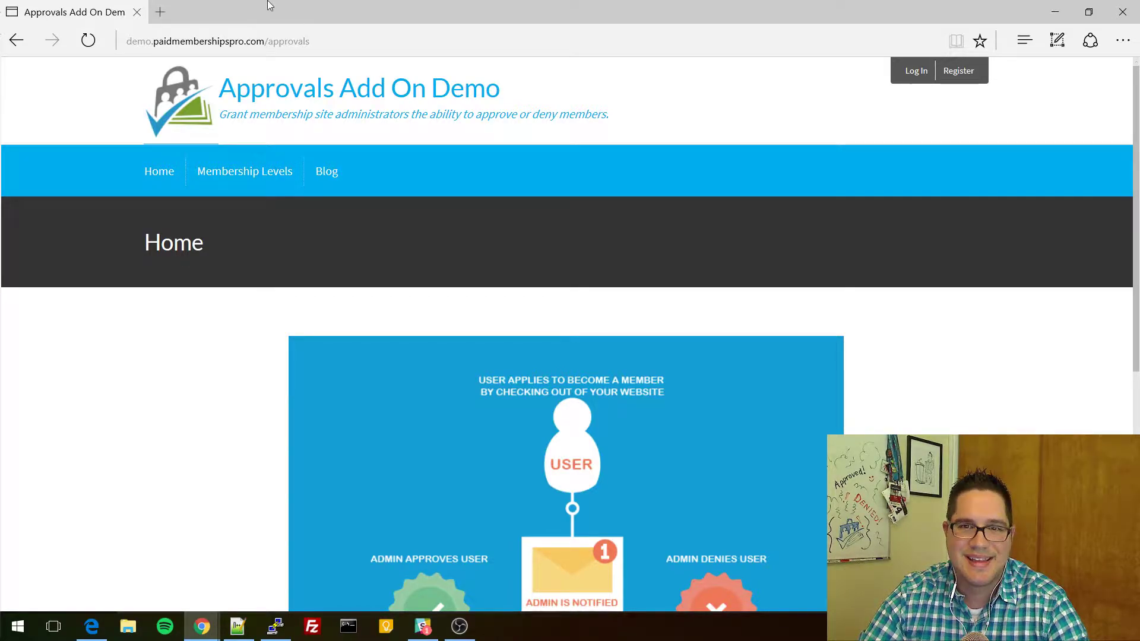
click(267, 172)
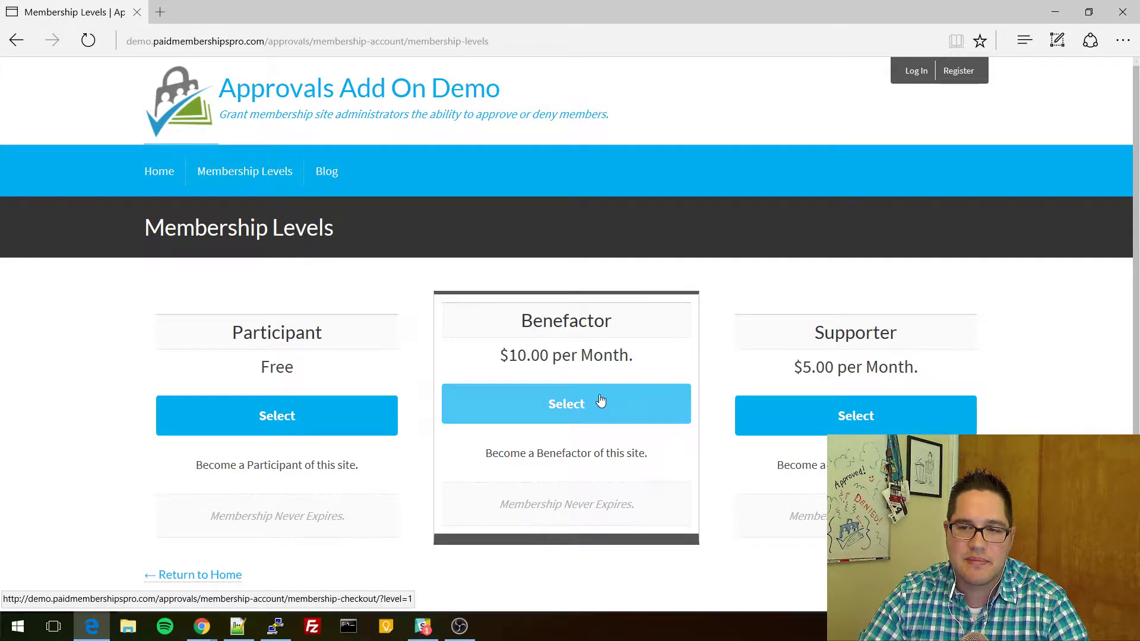
click(576, 407)
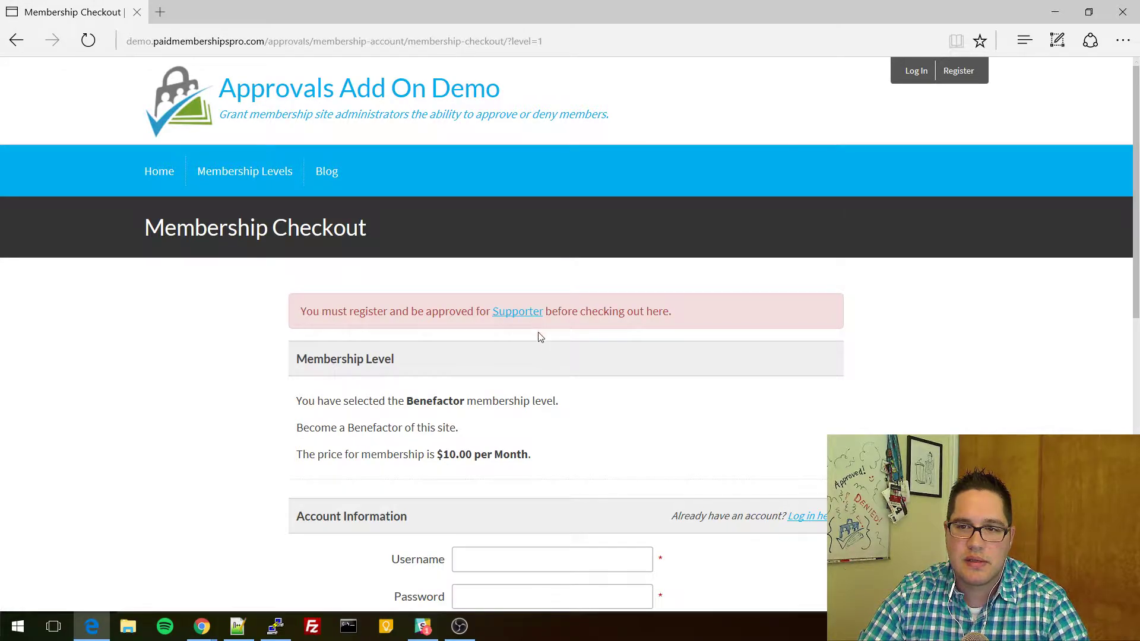
scroll(552, 370, down, 2)
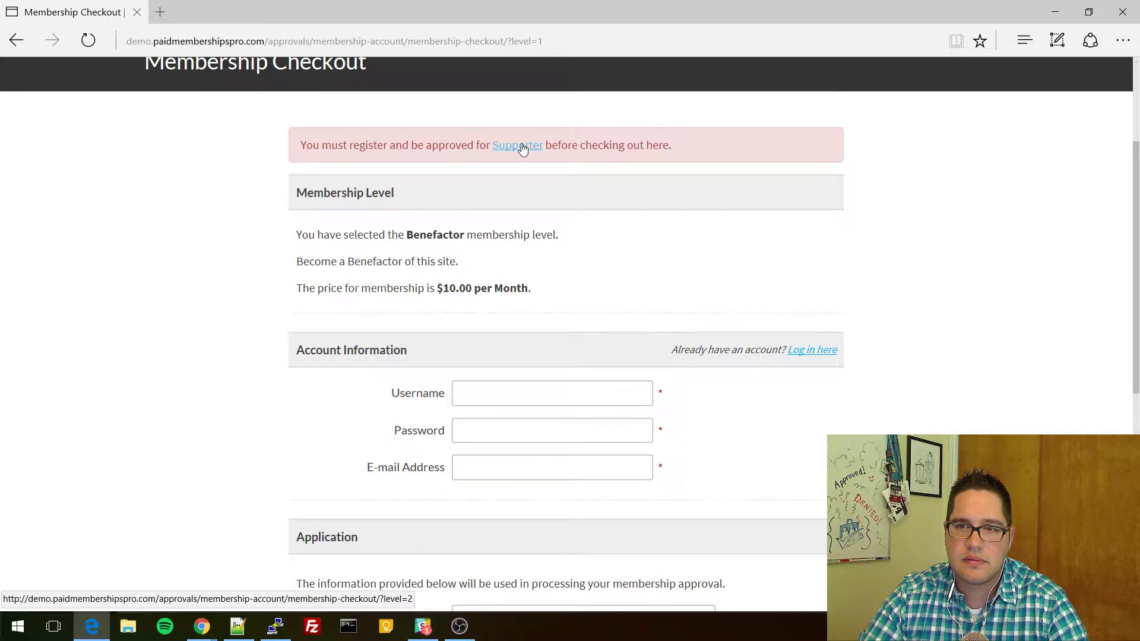
Reload the checkout and follow the notice's Supporter link to the $5.00/month Supporter checkout.
key(alt+Tab)
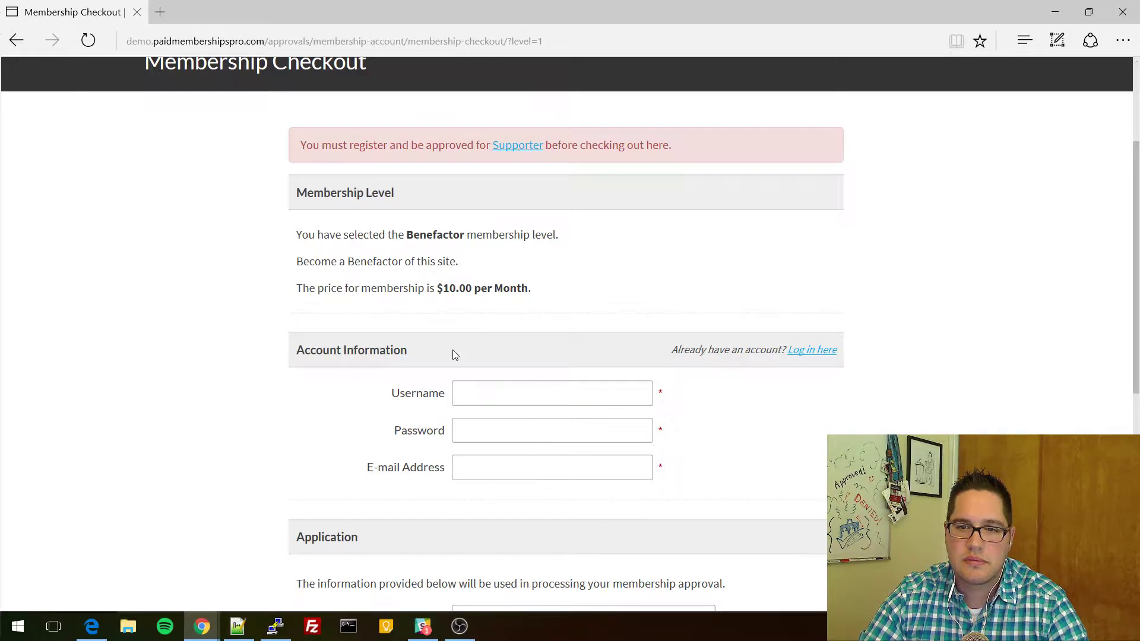
click(563, 210)
key(F5)
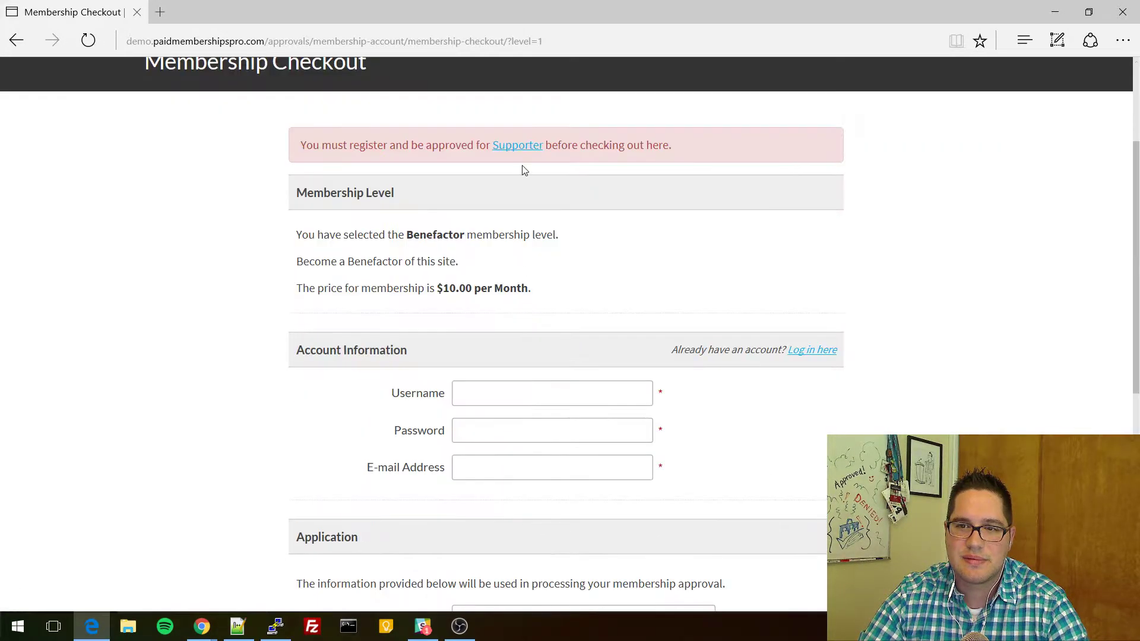
click(522, 145)
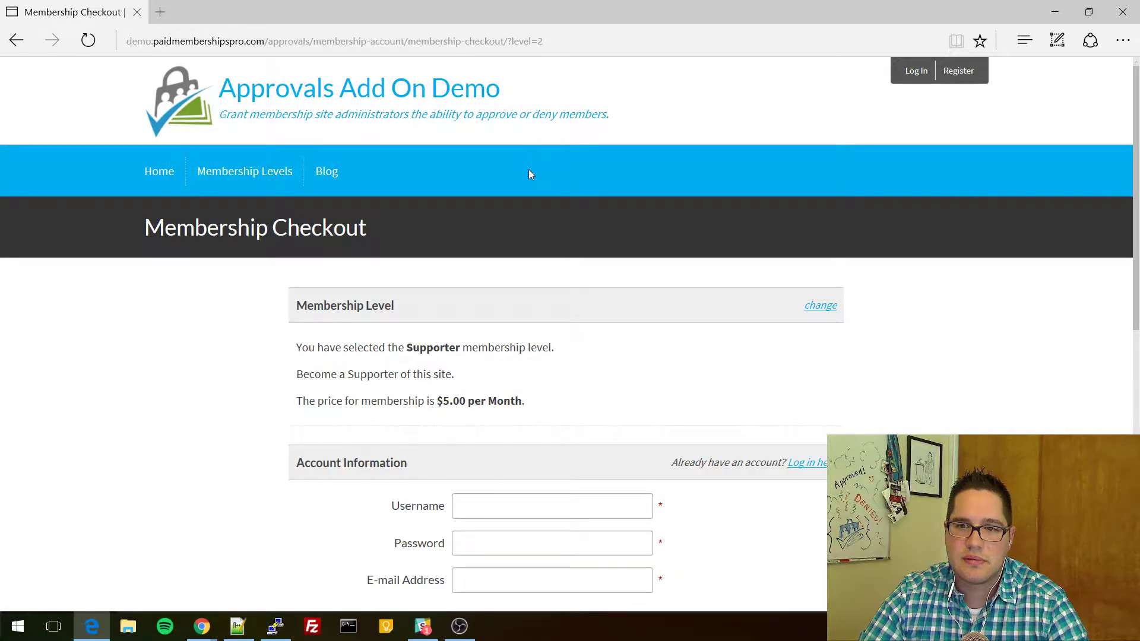
mouse_move(202, 628)
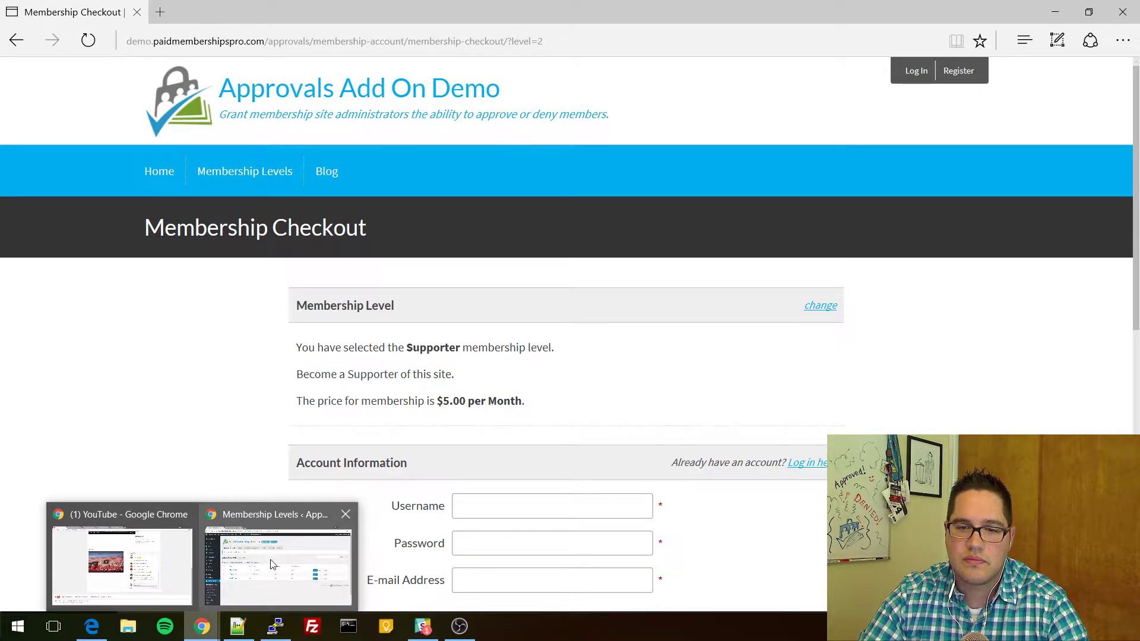
click(275, 564)
Change Benefactor's Requires Approval setting to 'No.' and save the level.
click(231, 338)
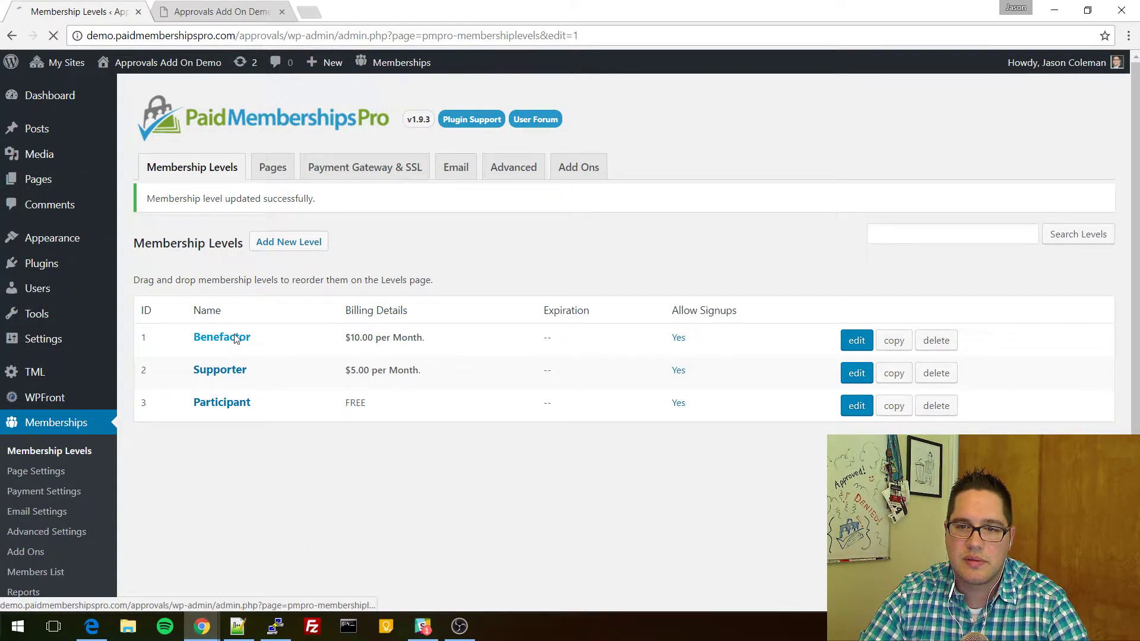
scroll(205, 416, down, 10)
scroll(207, 433, down, 15)
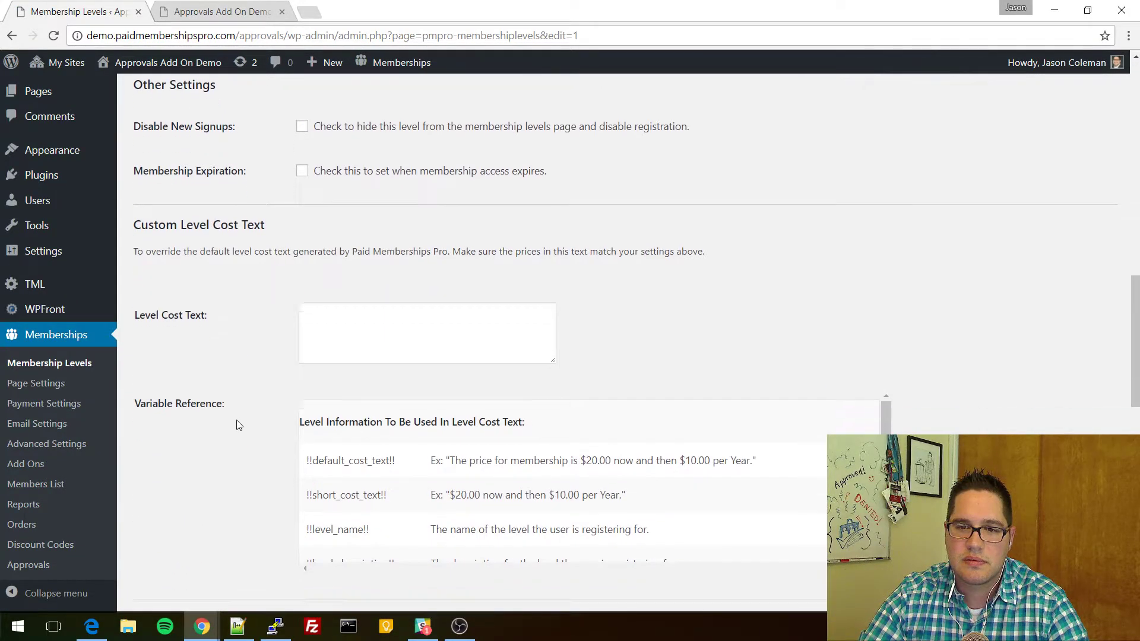
click(351, 288)
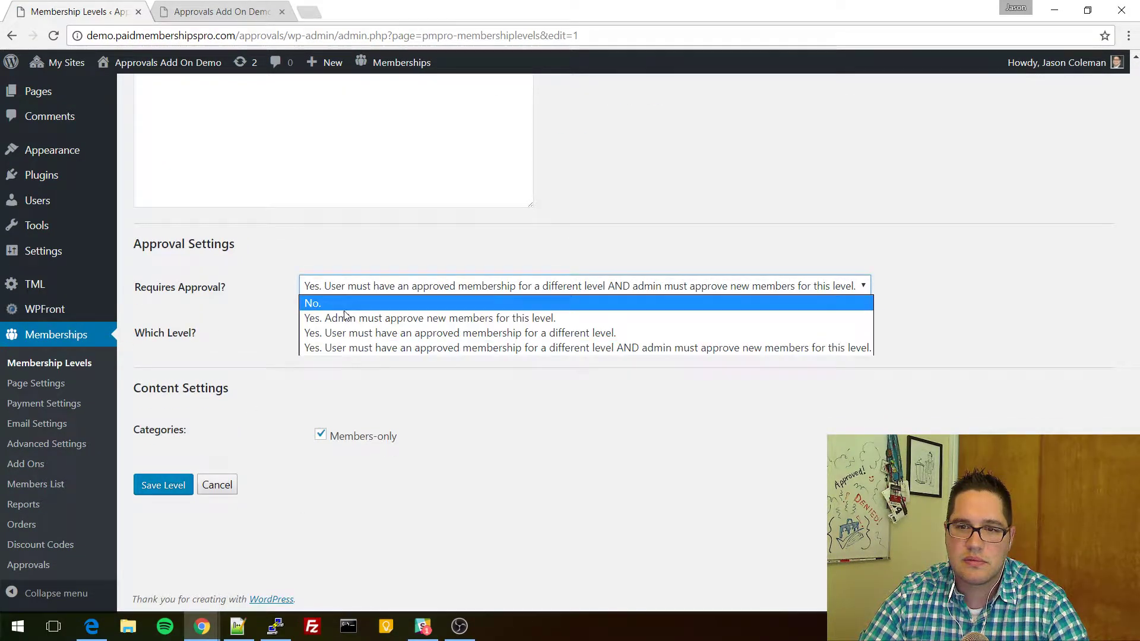
click(341, 333)
click(333, 337)
click(328, 293)
click(340, 279)
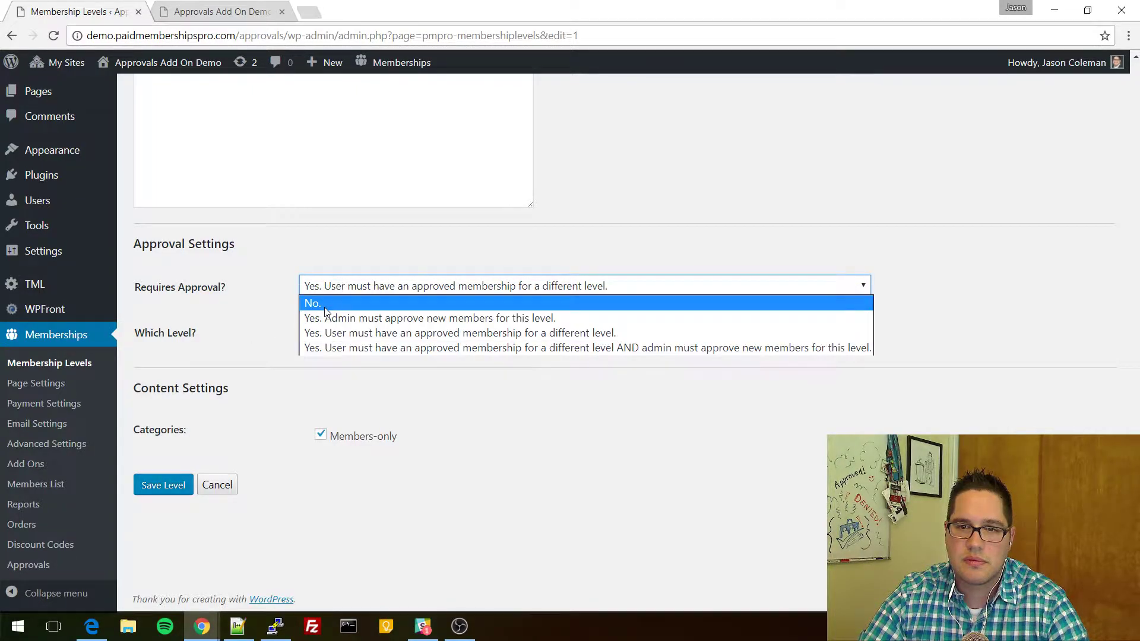
click(325, 307)
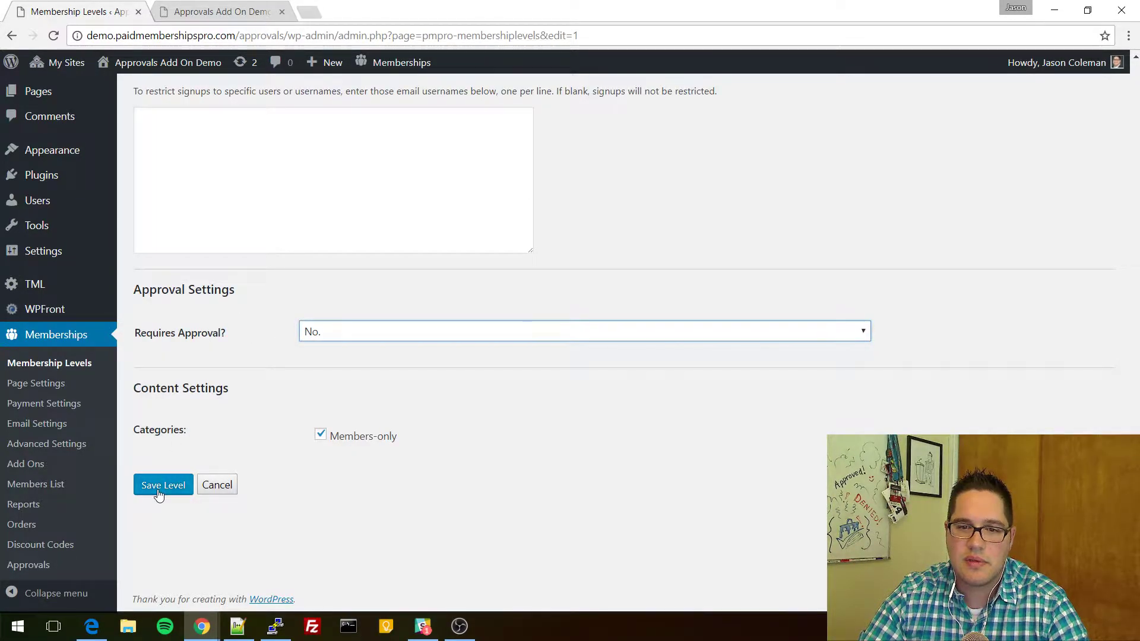
click(331, 333)
click(237, 325)
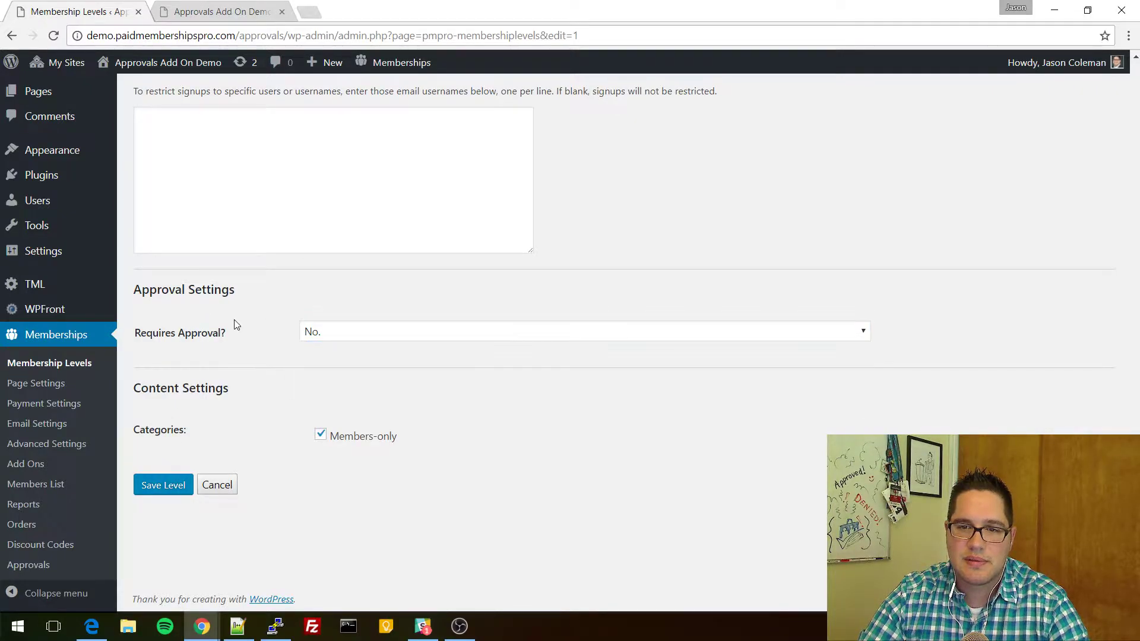
click(174, 487)
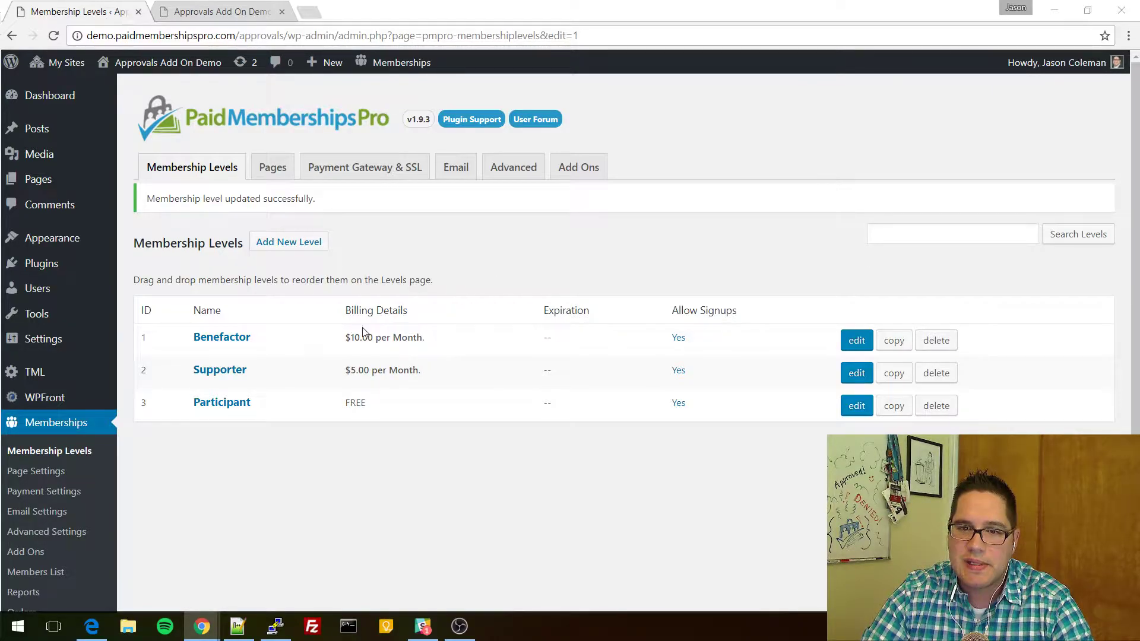
In Edge, go back to the level=1 Benefactor checkout page and reload it.
click(254, 5)
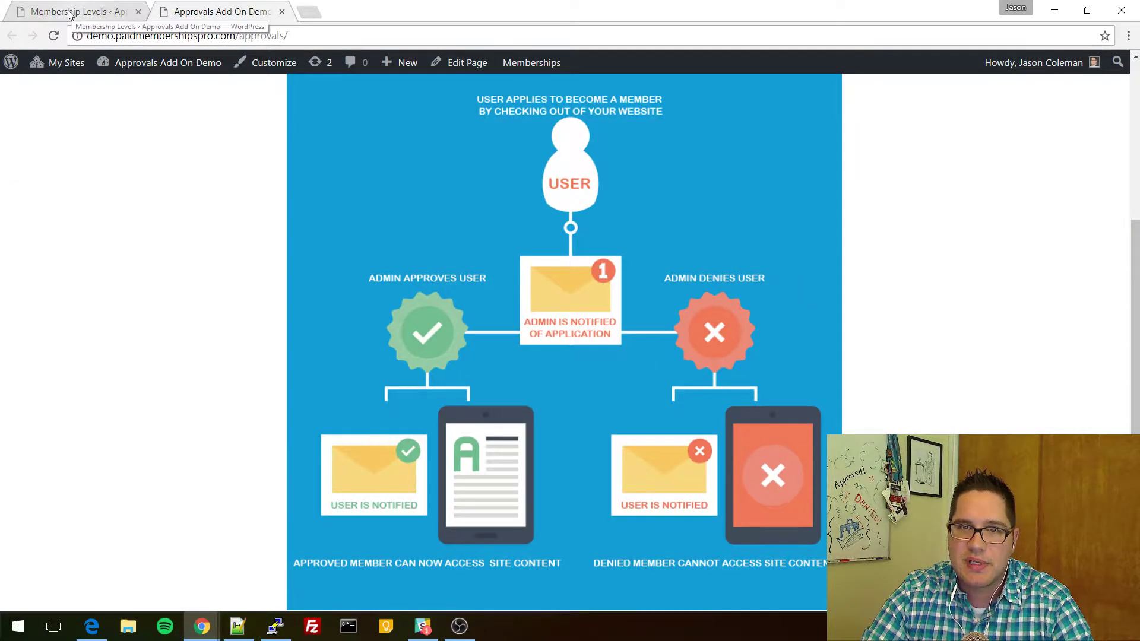
click(74, 12)
mouse_move(202, 626)
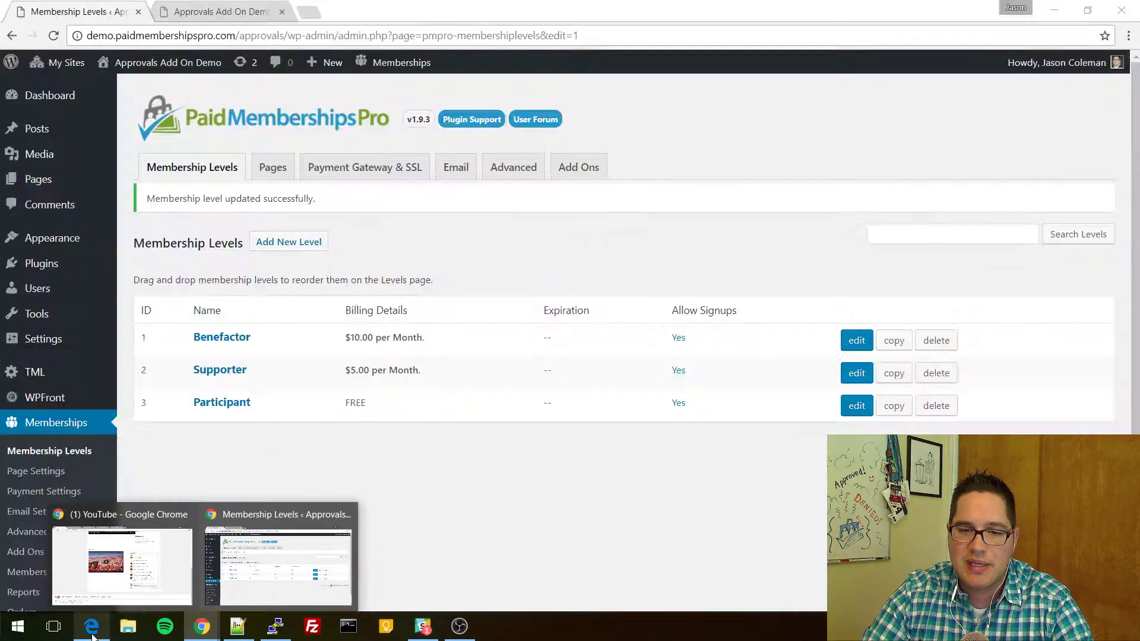
click(92, 625)
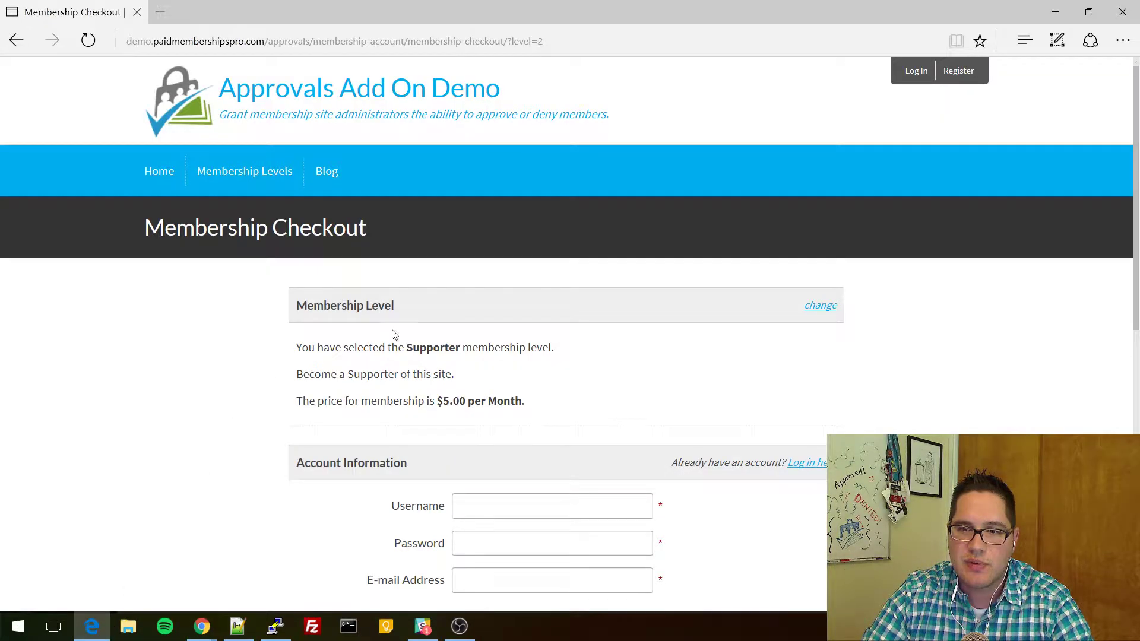
click(16, 40)
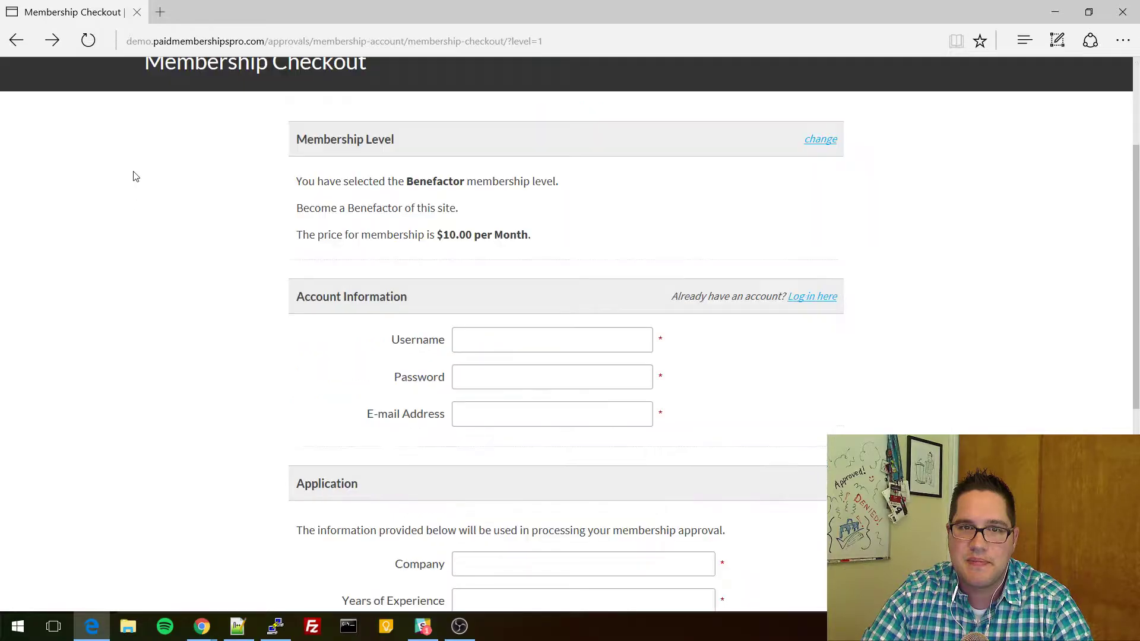
scroll(261, 332, up, 3)
click(592, 38)
key(Return)
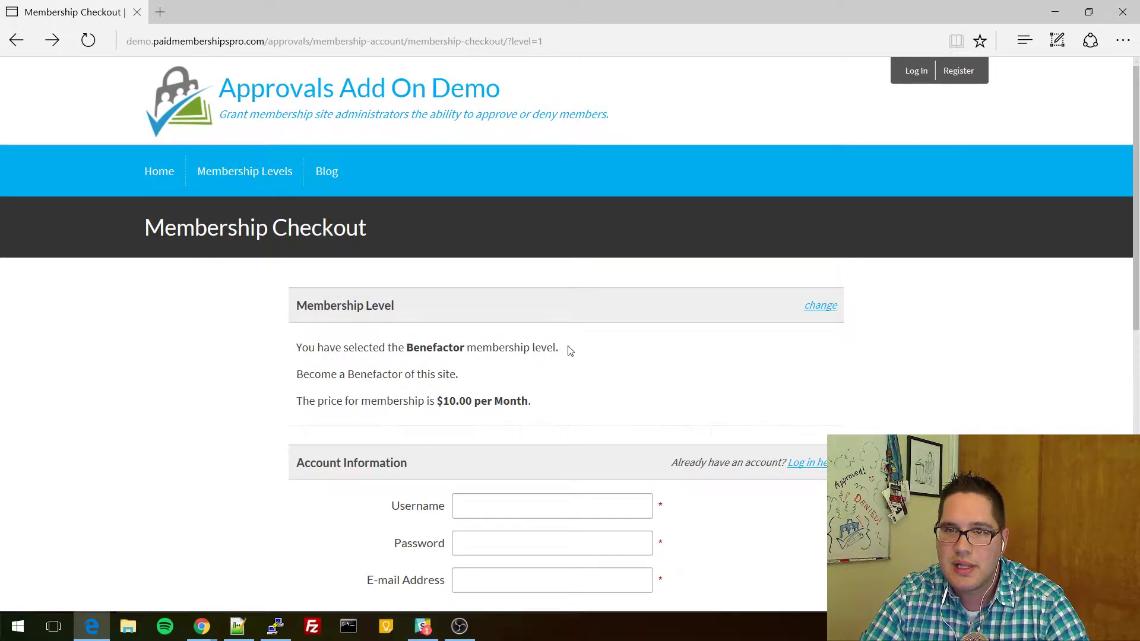
Submit the Benefactor checkout without payment details and dismiss the missing-payment alert.
scroll(593, 321, down, 3)
scroll(623, 359, up, 3)
scroll(623, 359, down, 7)
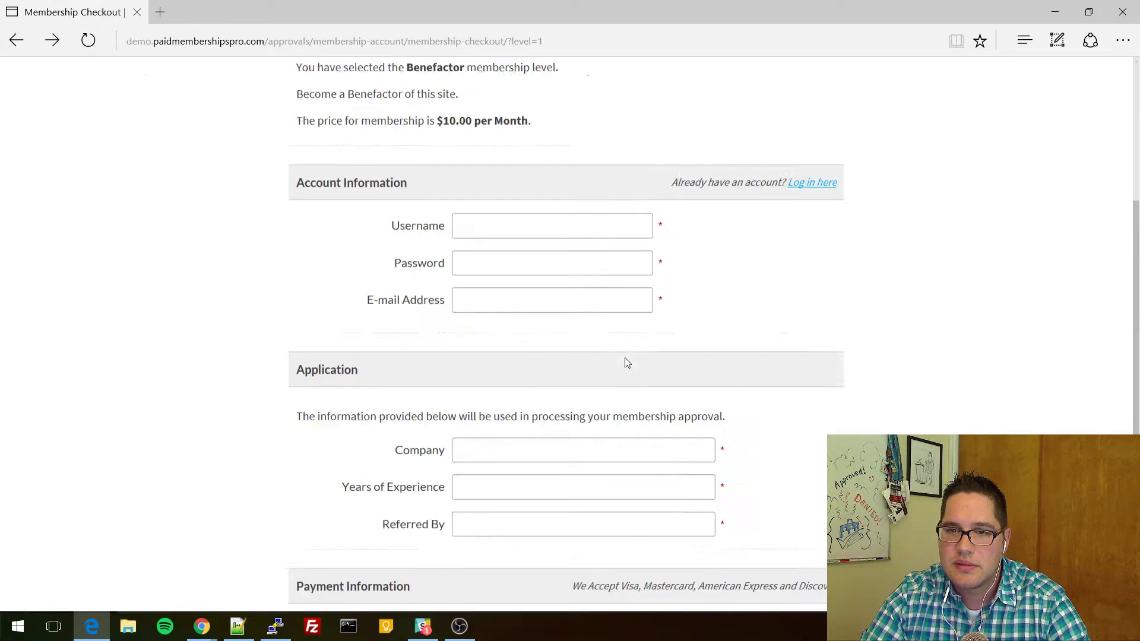
scroll(625, 356, up, 7)
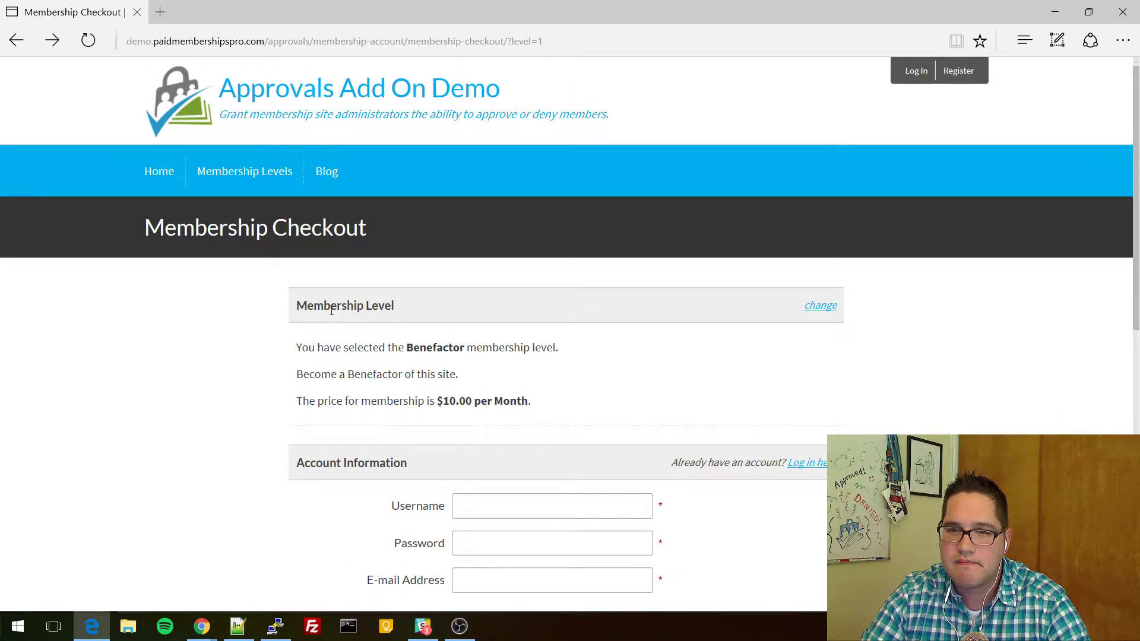
scroll(497, 453, down, 10)
click(518, 488)
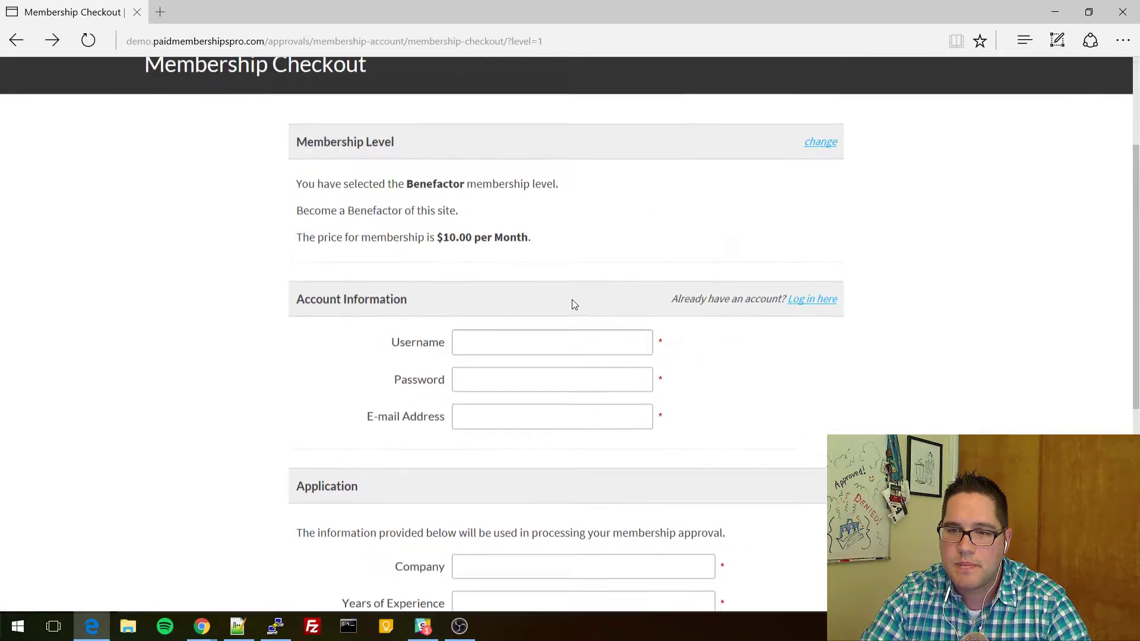
click(629, 348)
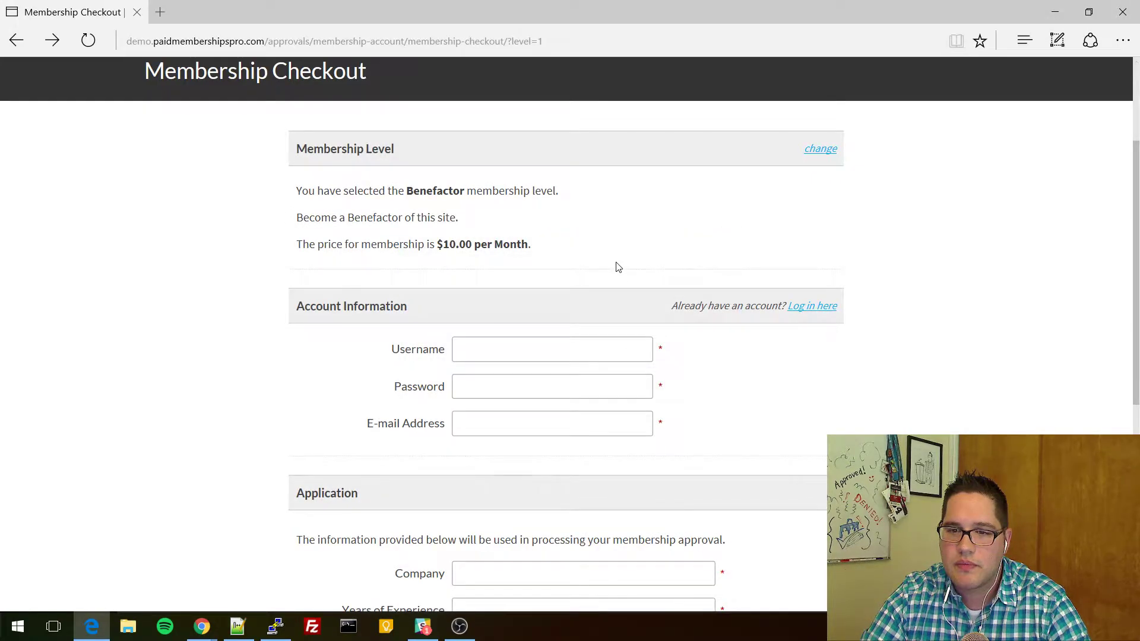
scroll(617, 268, up, 3)
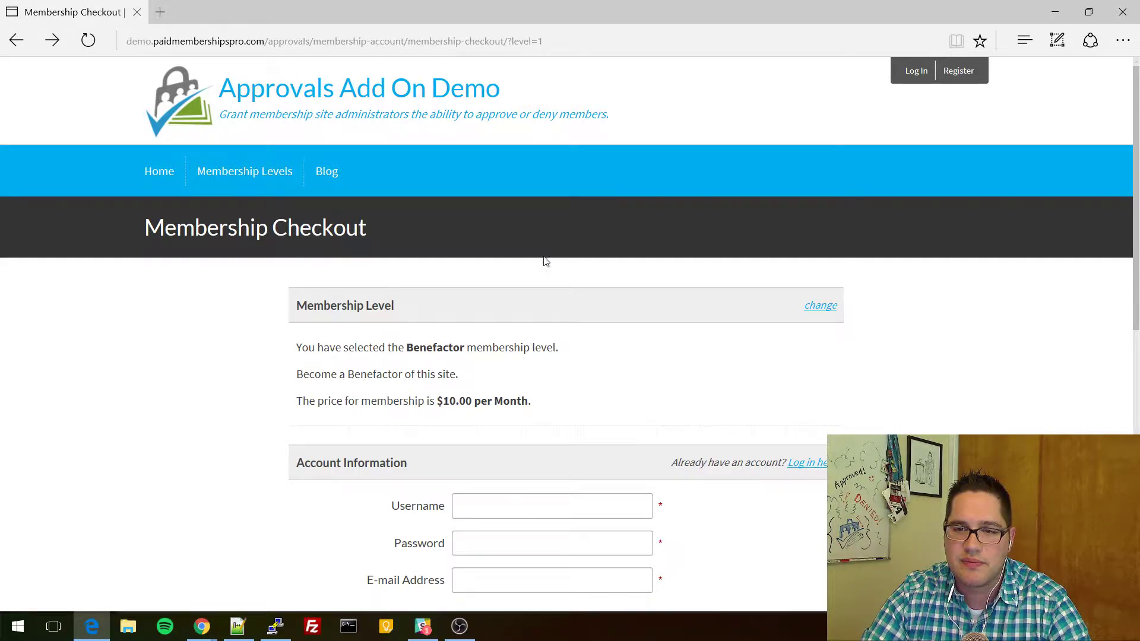
scroll(588, 392, down, 3)
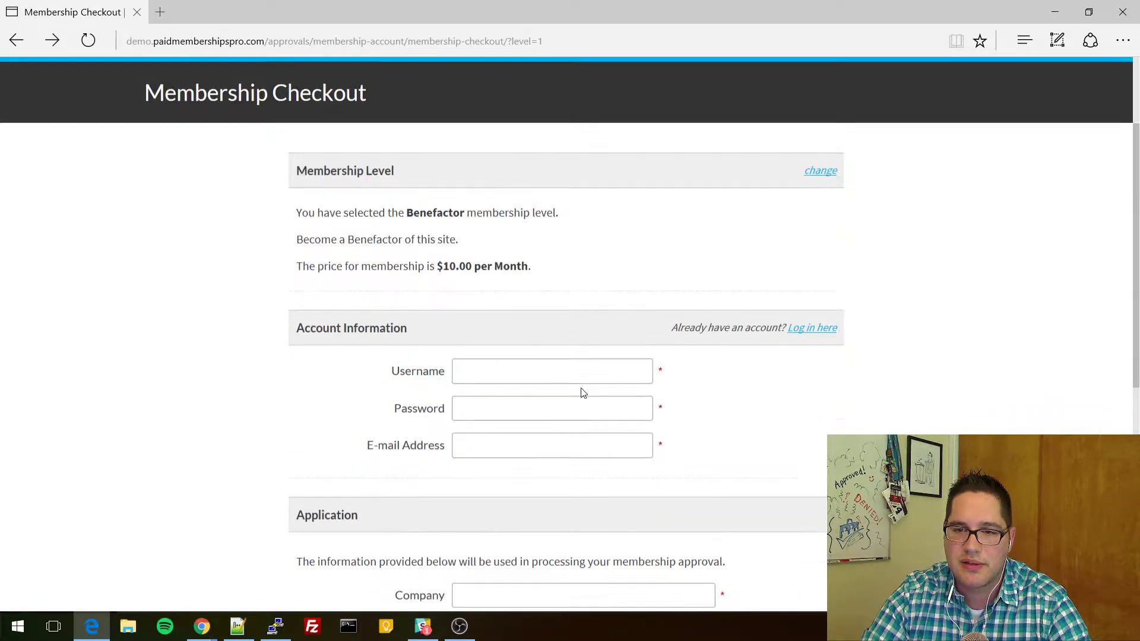
click(504, 335)
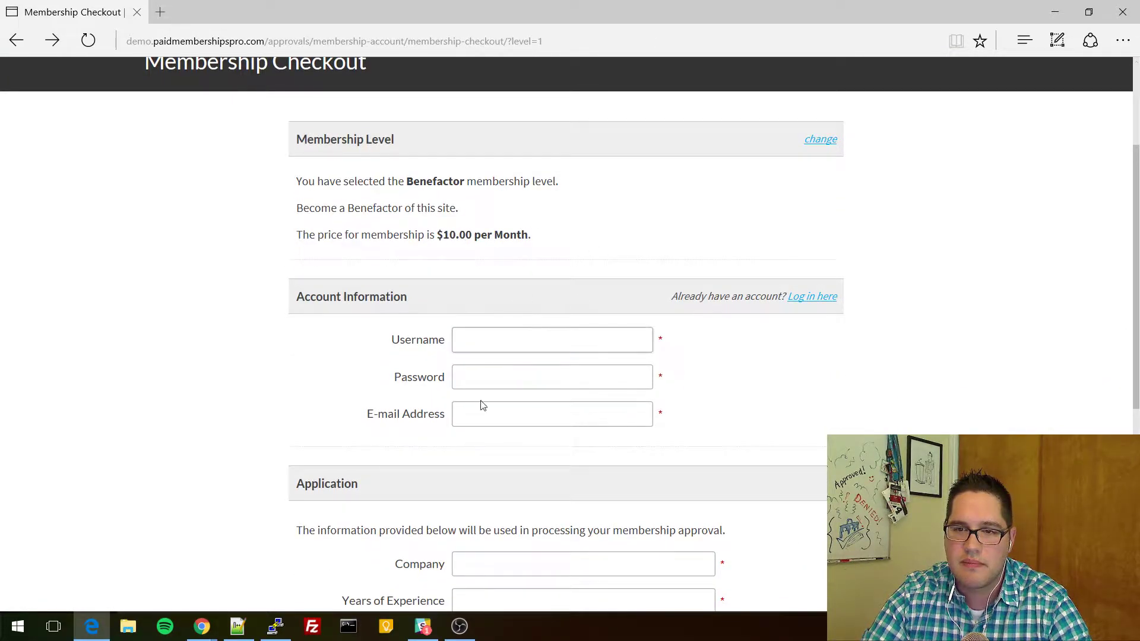
mouse_move(202, 628)
click(244, 573)
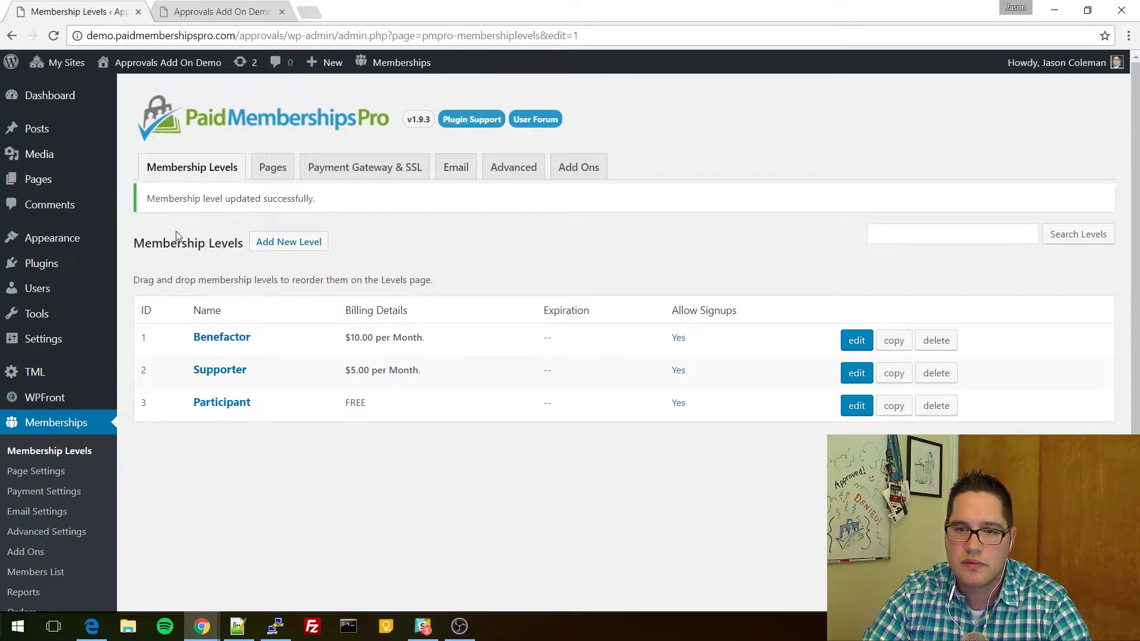
Split the Membership Levels admin tab into its own window and reload Edge's Benefactor checkout.
drag(34, 13, 0, 30)
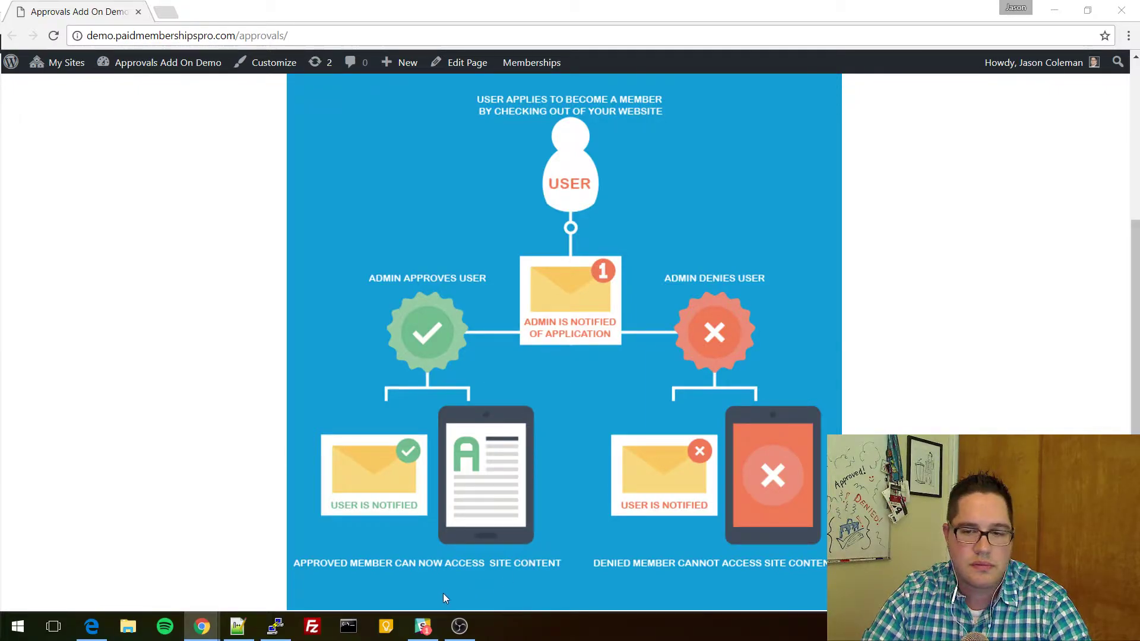
click(423, 626)
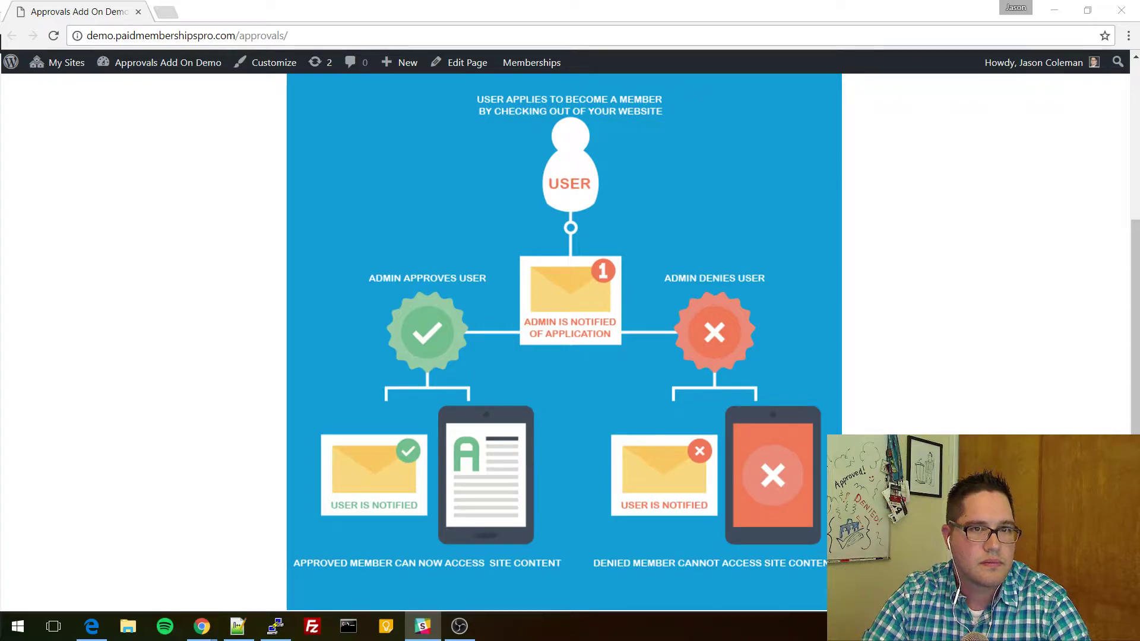
key(alt+Tab)
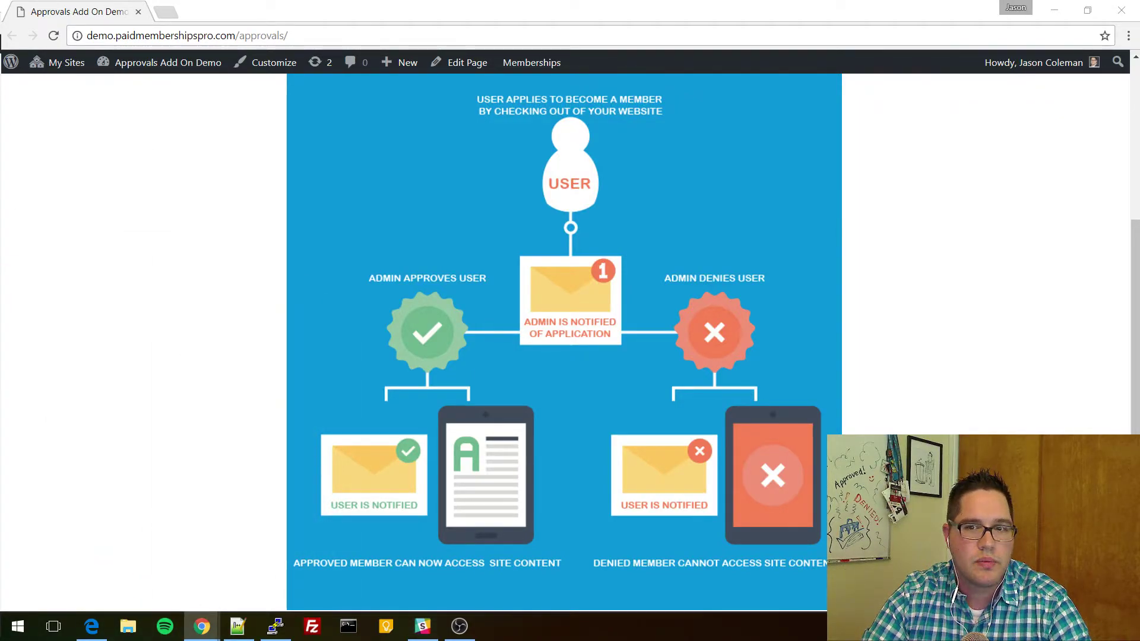
click(92, 627)
key(F5)
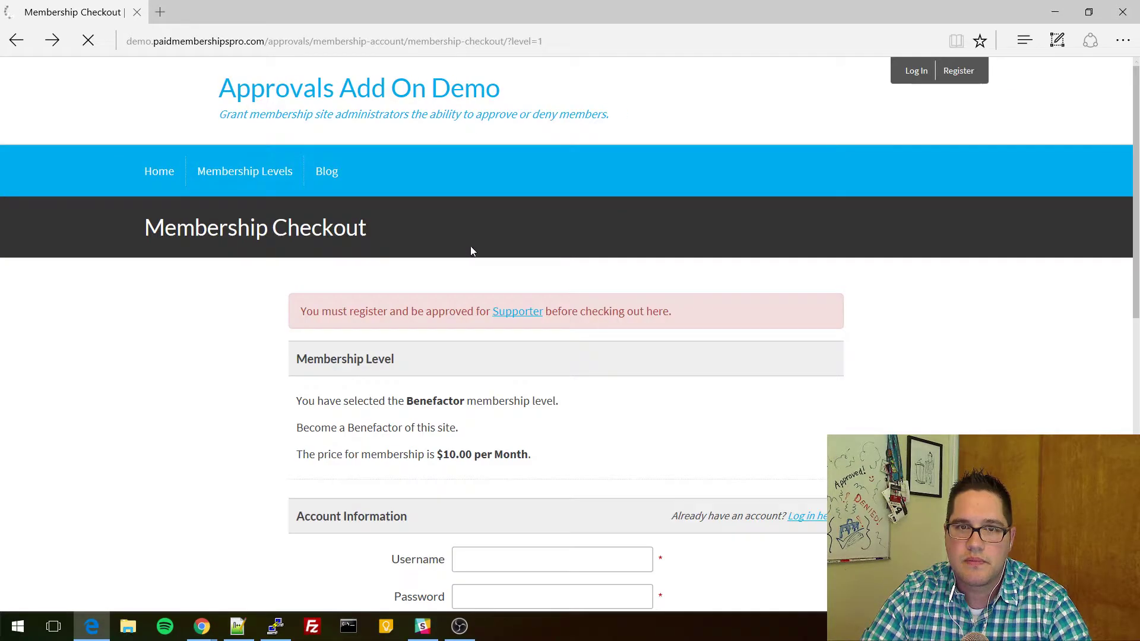
Merge the Membership Levels admin tab back into the main Chrome window, showing Benefactor's edit page.
scroll(184, 275, down, 3)
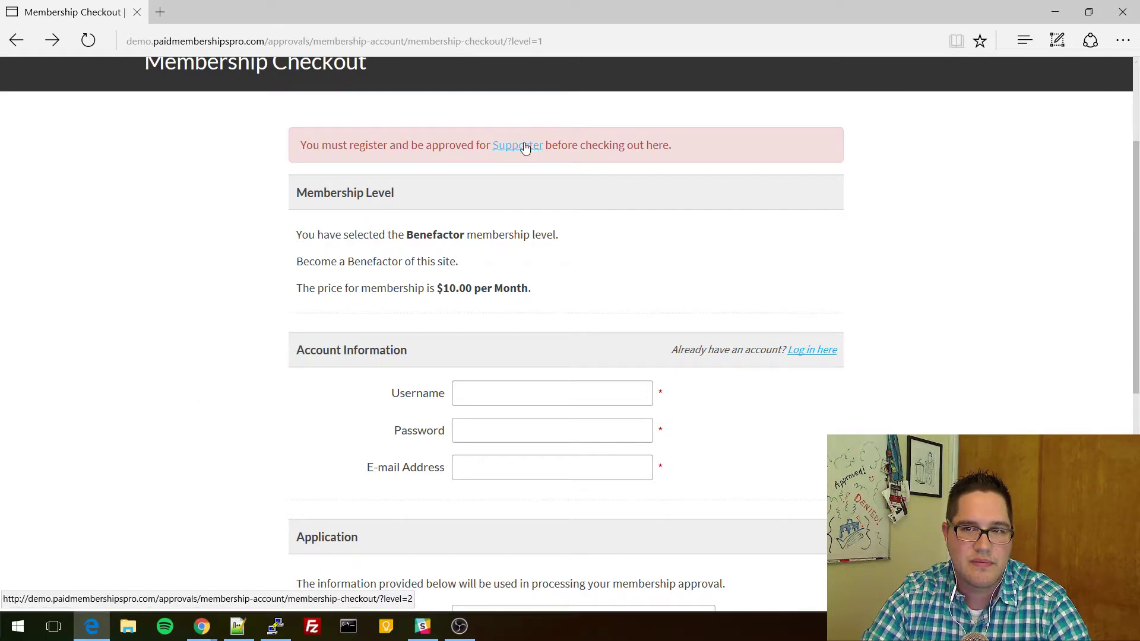
key(alt+Tab)
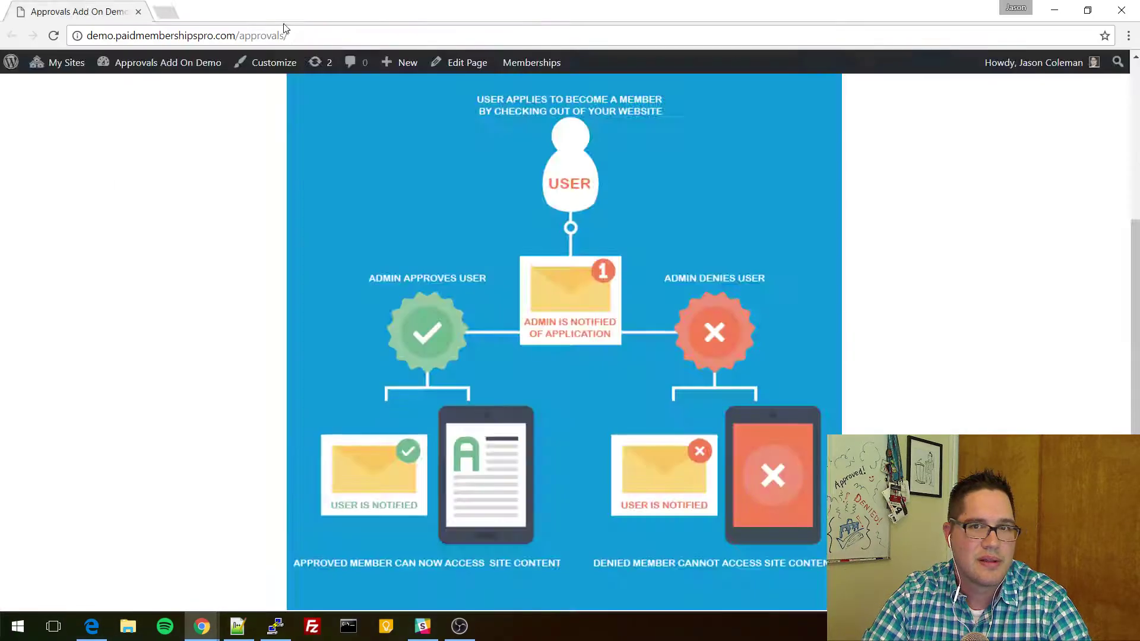
drag(283, 28, 274, 10)
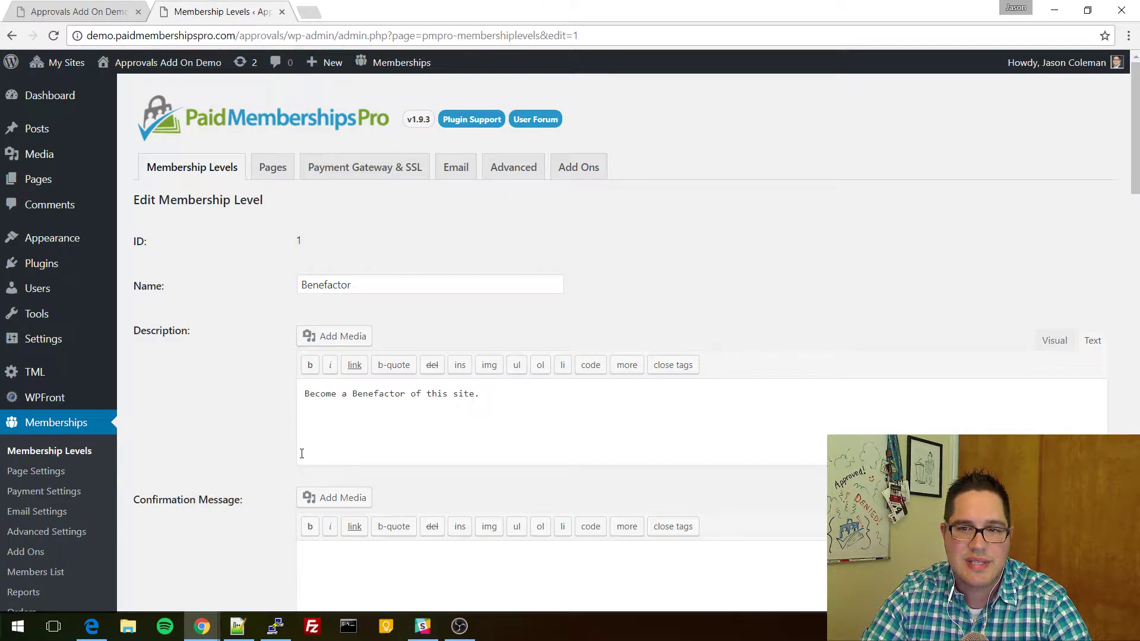
Set Requires Approval? to 'Yes. User must have an approved membership for a different level.'.
scroll(250, 353, down, 20)
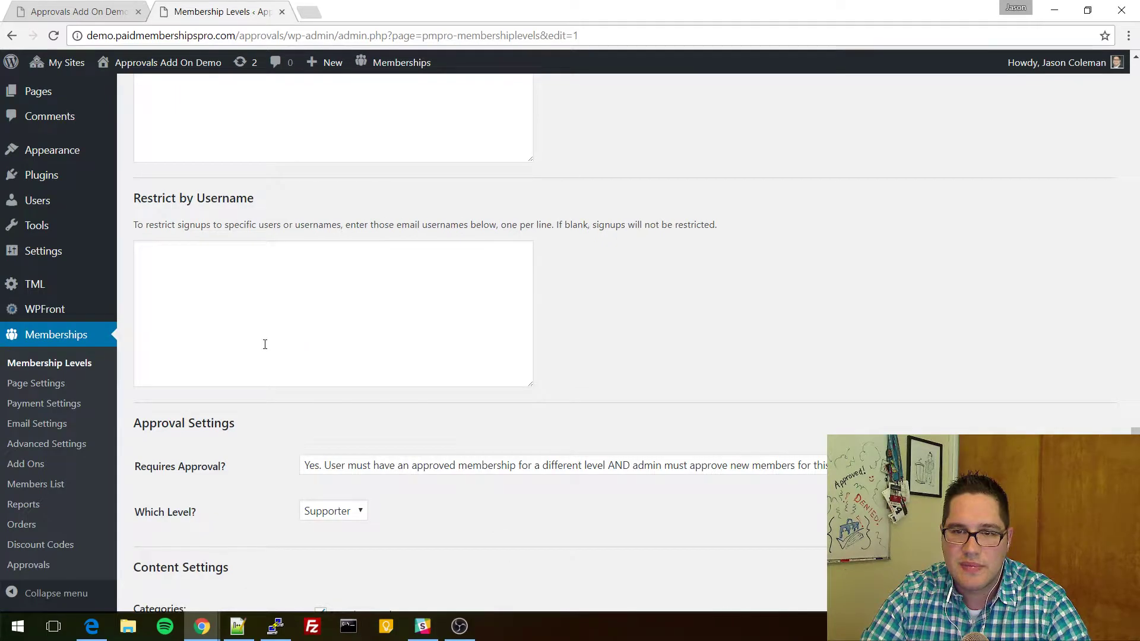
click(347, 293)
click(317, 291)
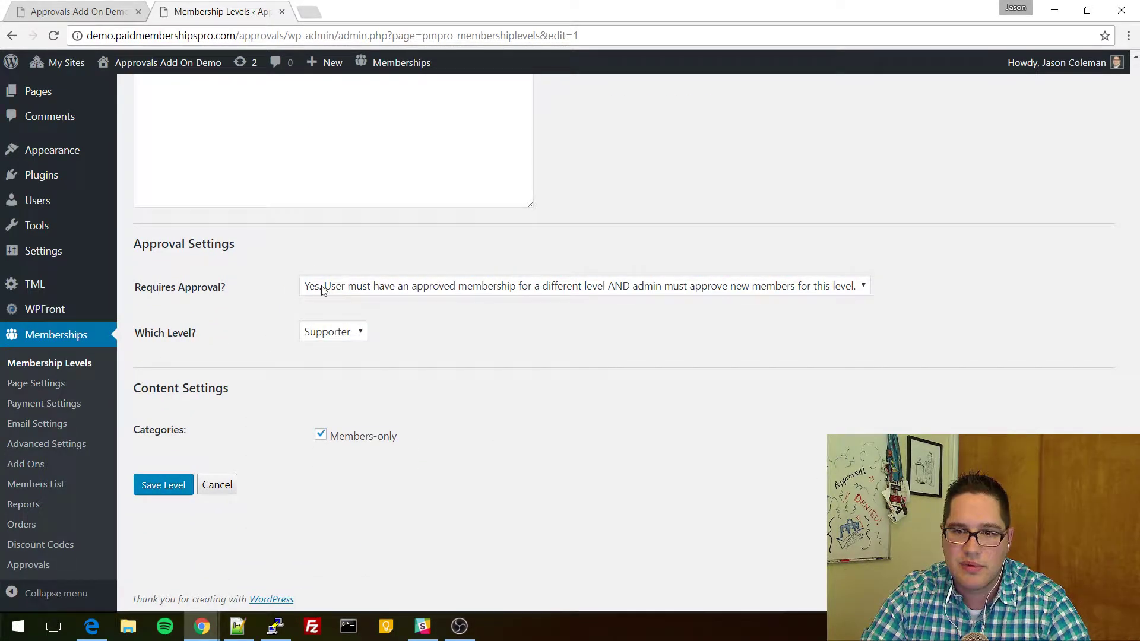
click(356, 290)
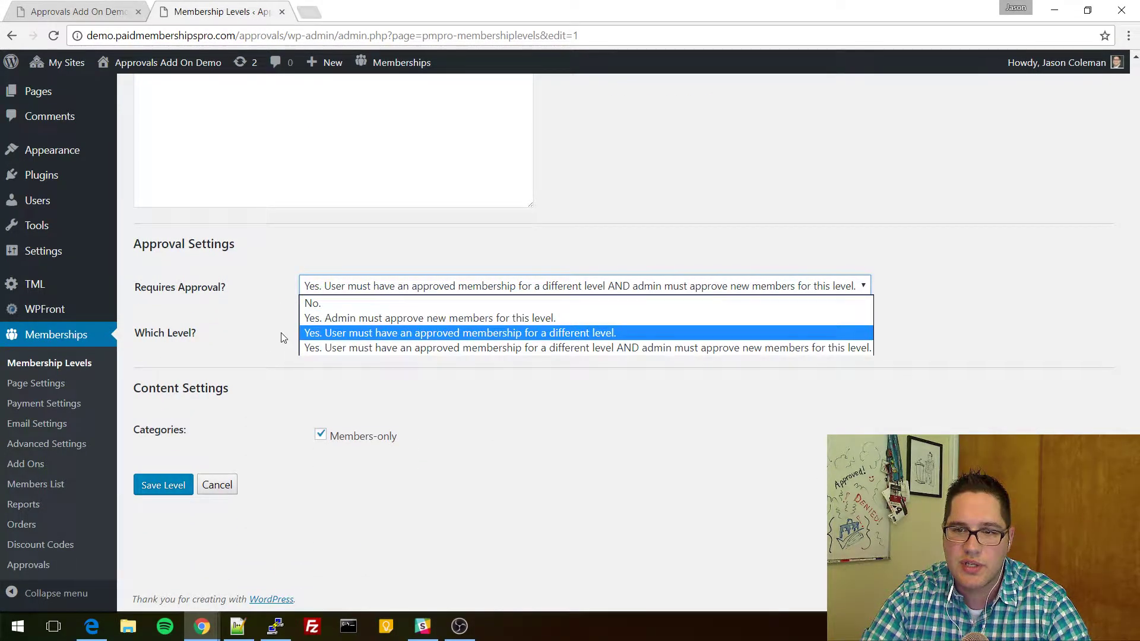
click(346, 335)
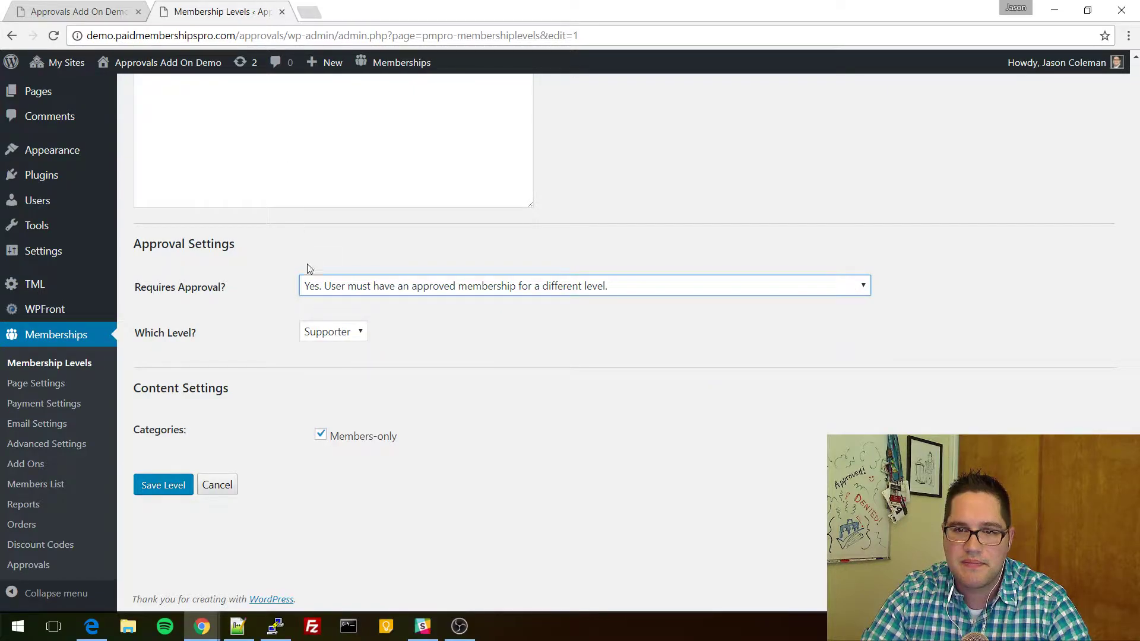
drag(134, 291, 241, 287)
click(244, 286)
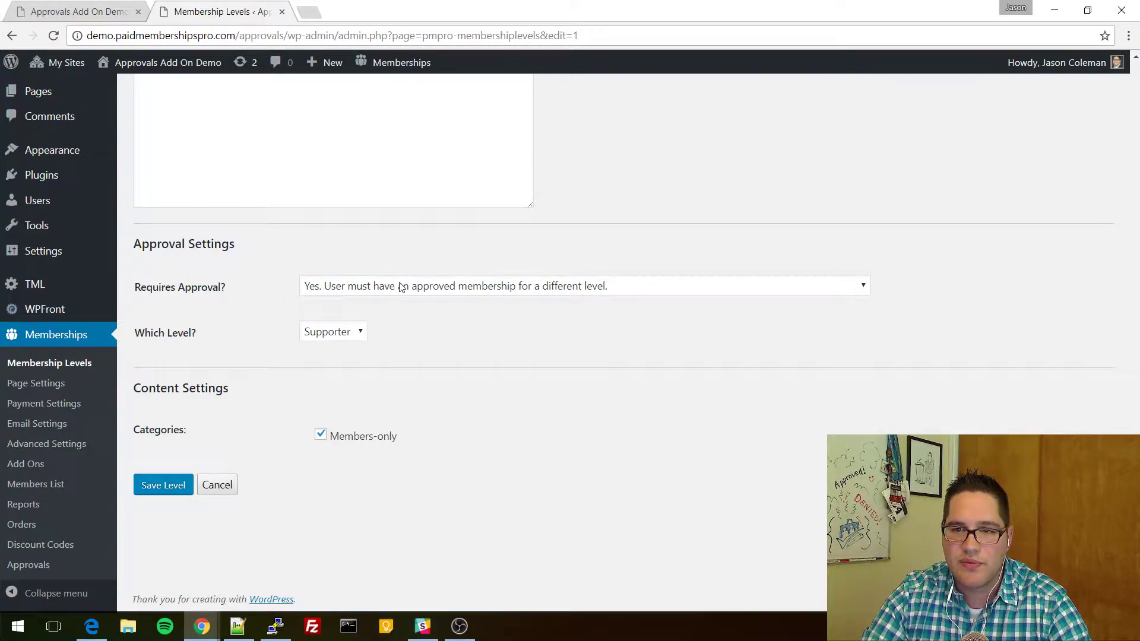
Choose Participant as the Which Level? prerequisite and save the Benefactor level.
click(345, 334)
click(411, 316)
click(332, 328)
click(223, 333)
click(336, 330)
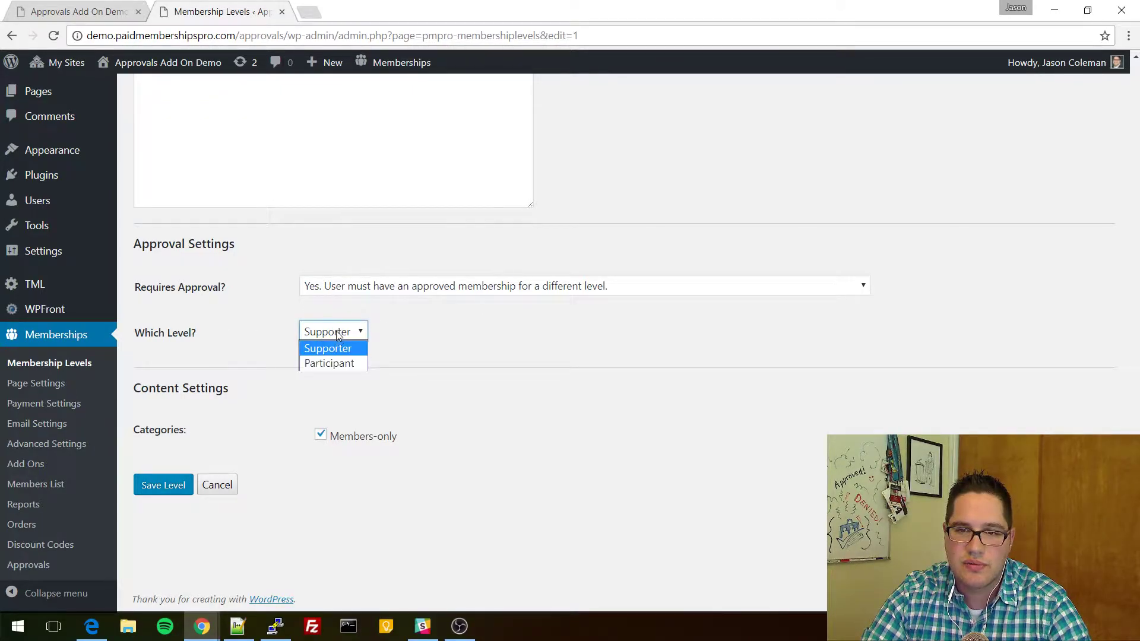
click(337, 349)
click(341, 331)
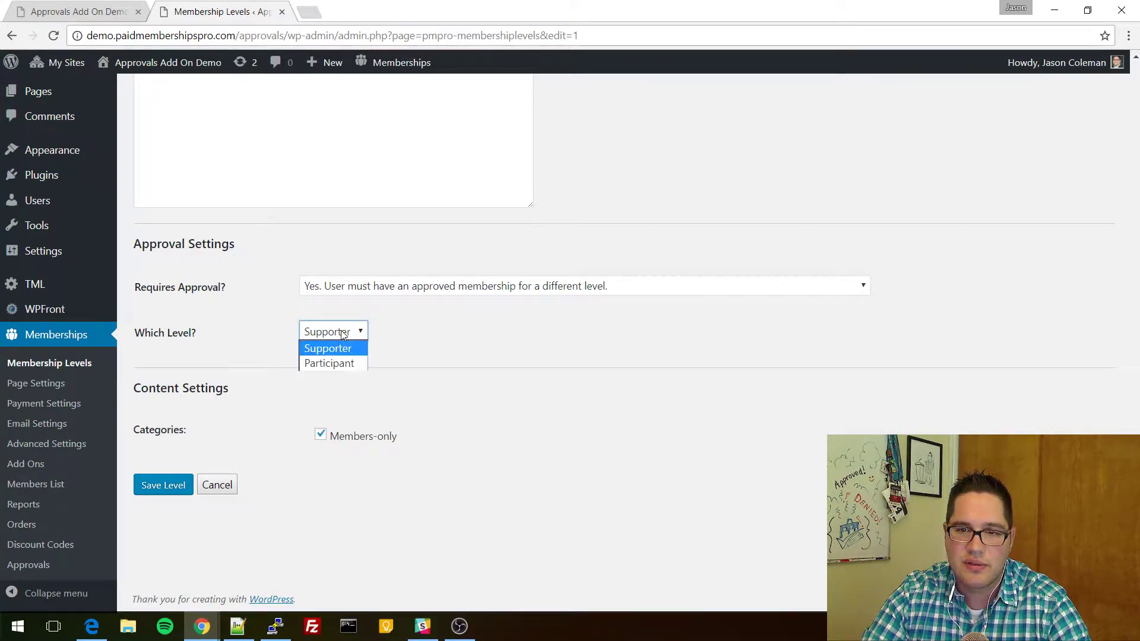
click(353, 365)
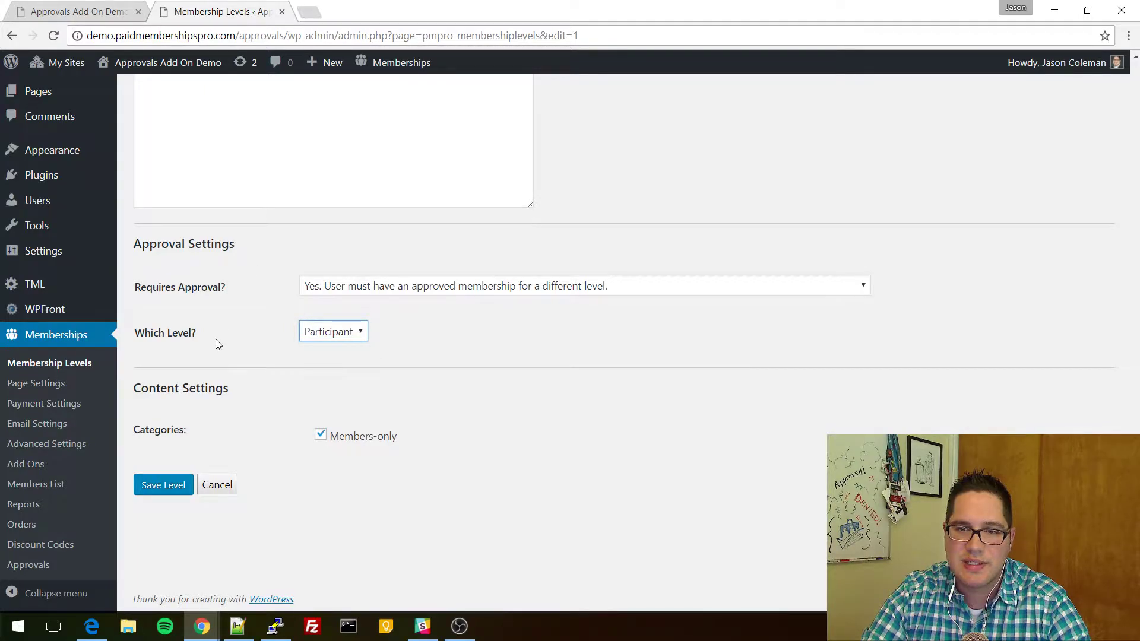
click(347, 334)
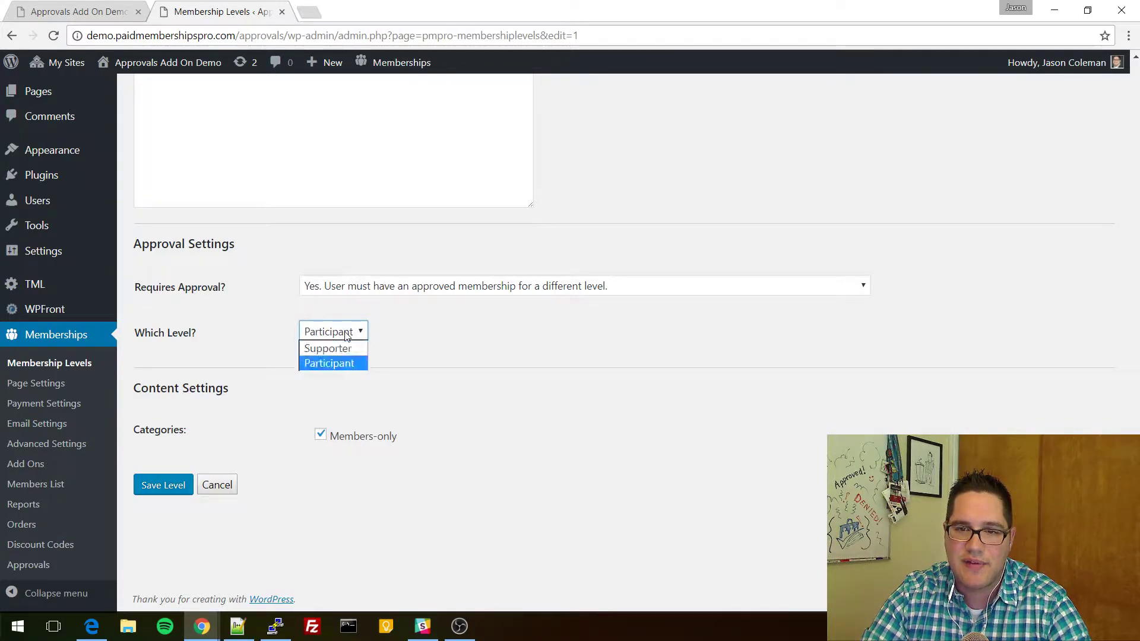
click(343, 364)
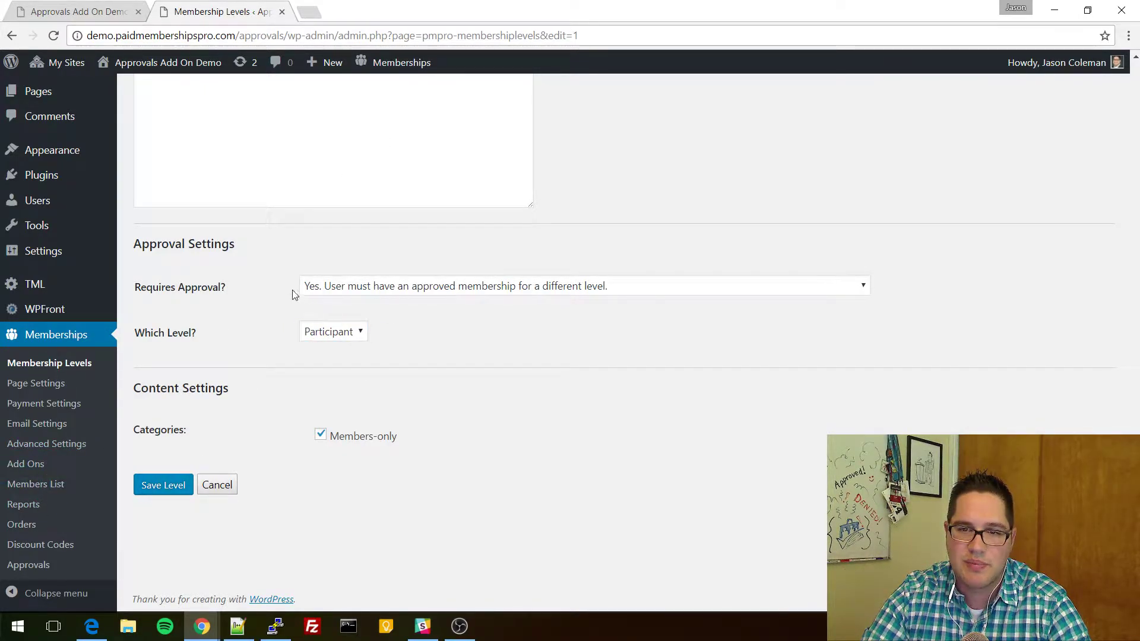
click(161, 486)
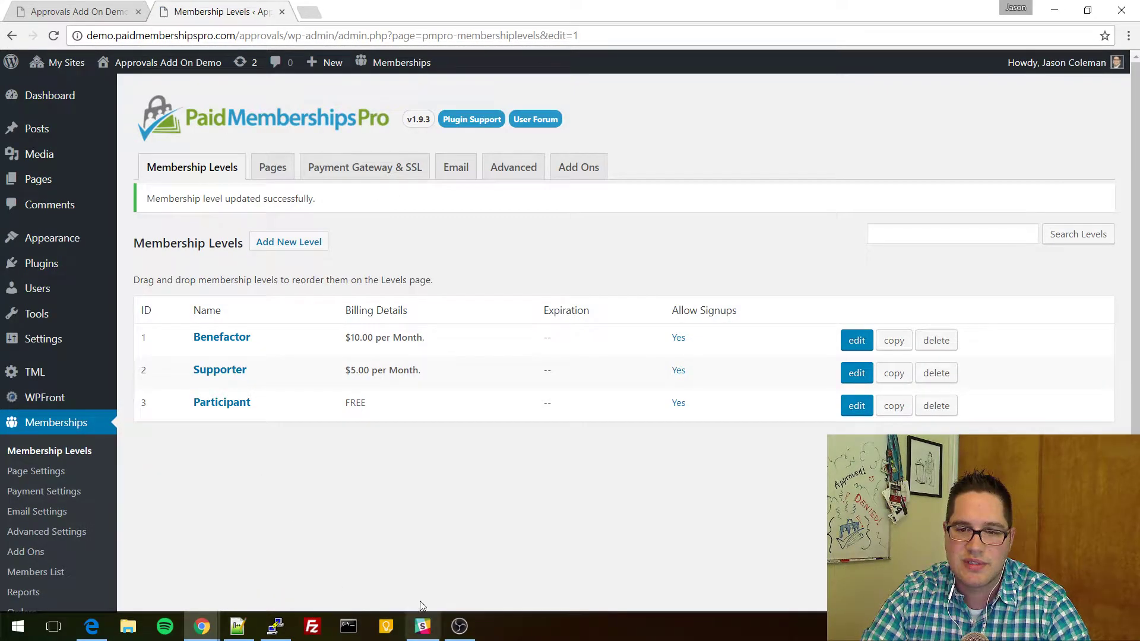
click(92, 624)
Reload the Benefactor checkout and follow its warning's link to the free Participant checkout.
key(F5)
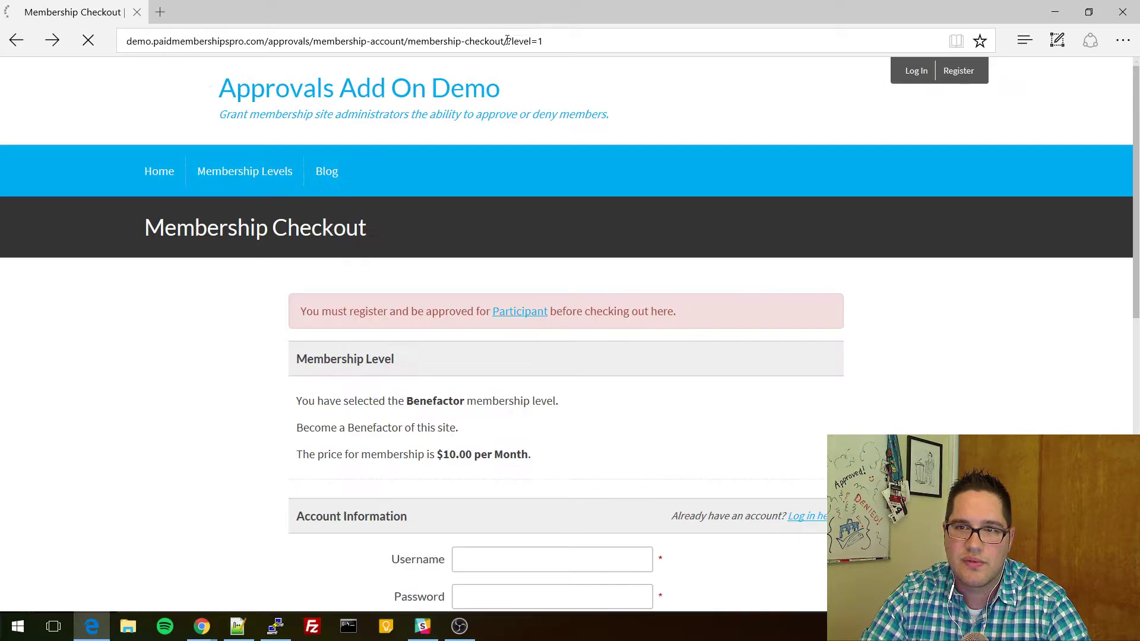
scroll(407, 289, down, 3)
scroll(407, 287, up, 3)
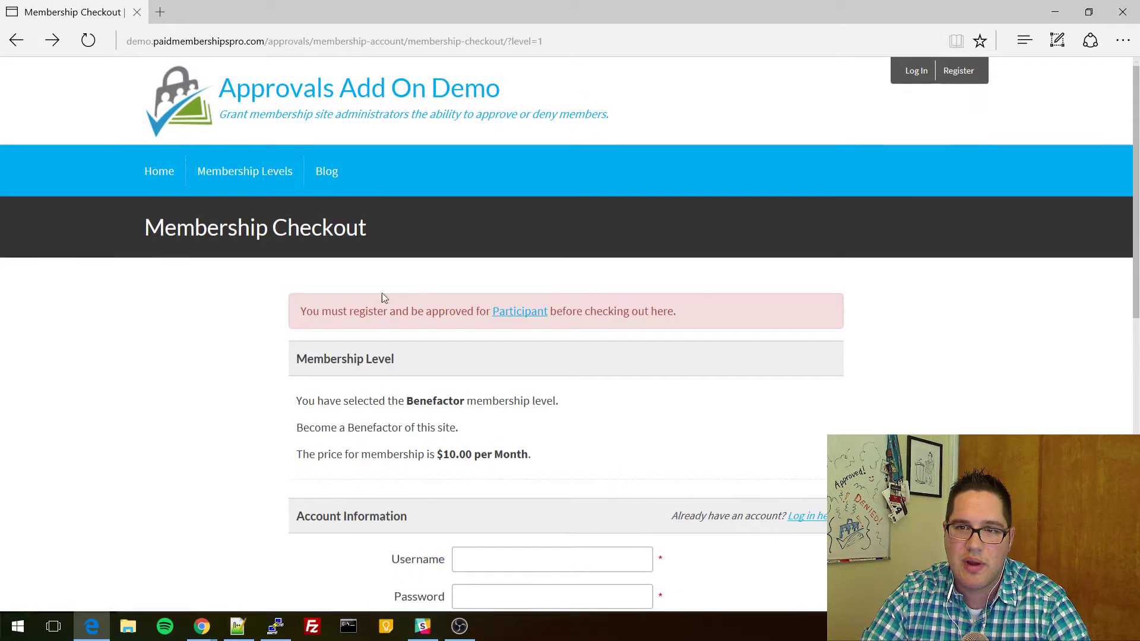
drag(301, 311, 649, 315)
click(648, 315)
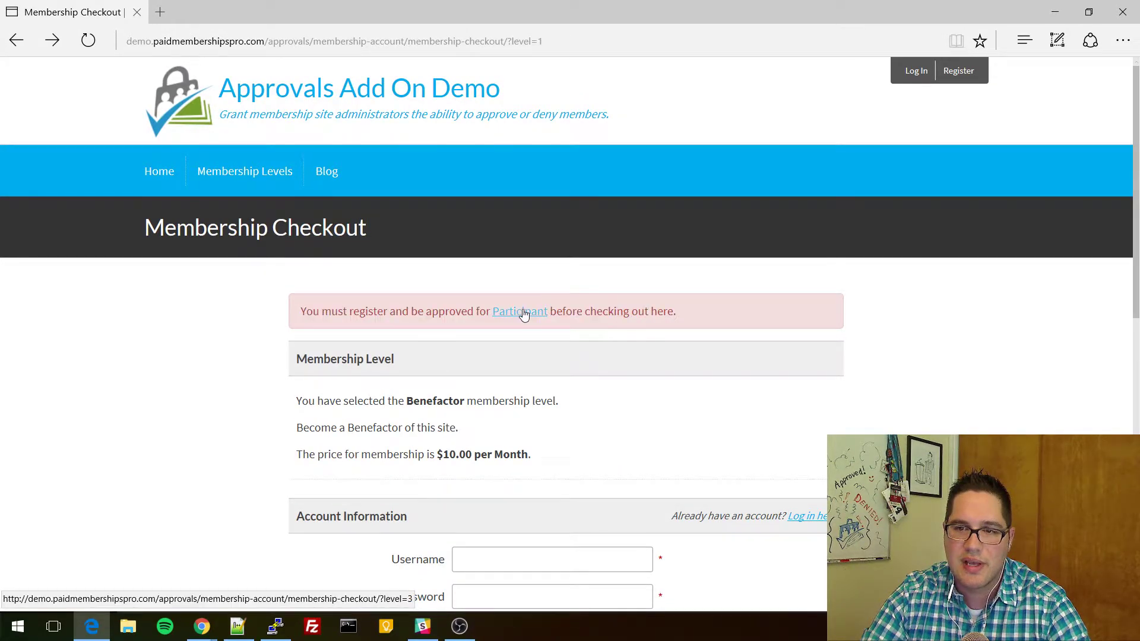
click(529, 315)
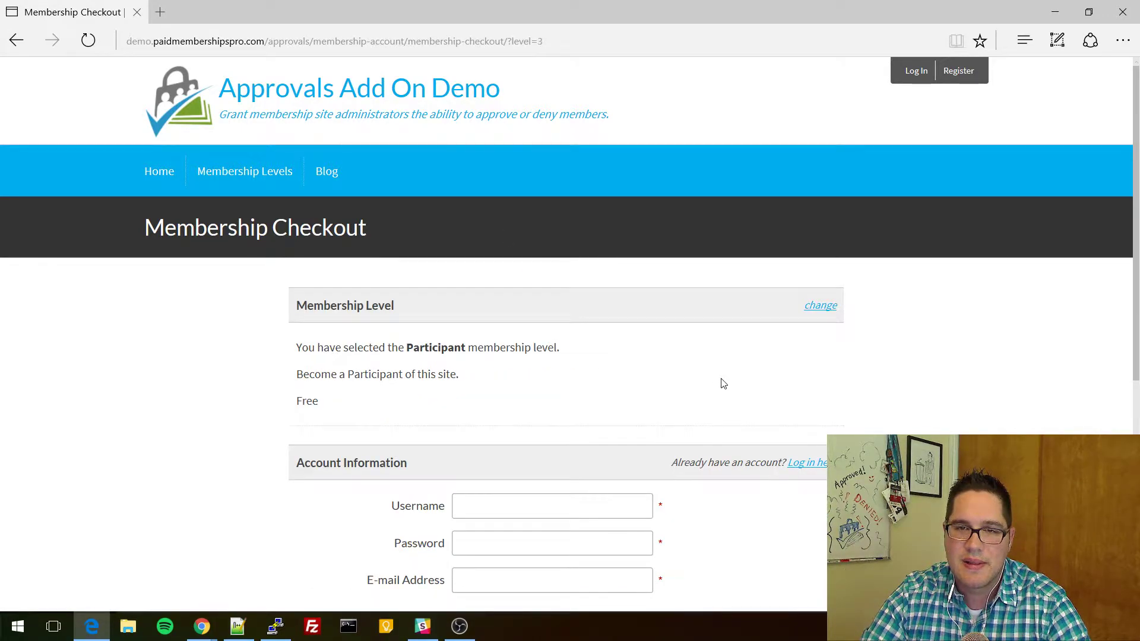
scroll(710, 376, down, 4)
scroll(326, 397, up, 3)
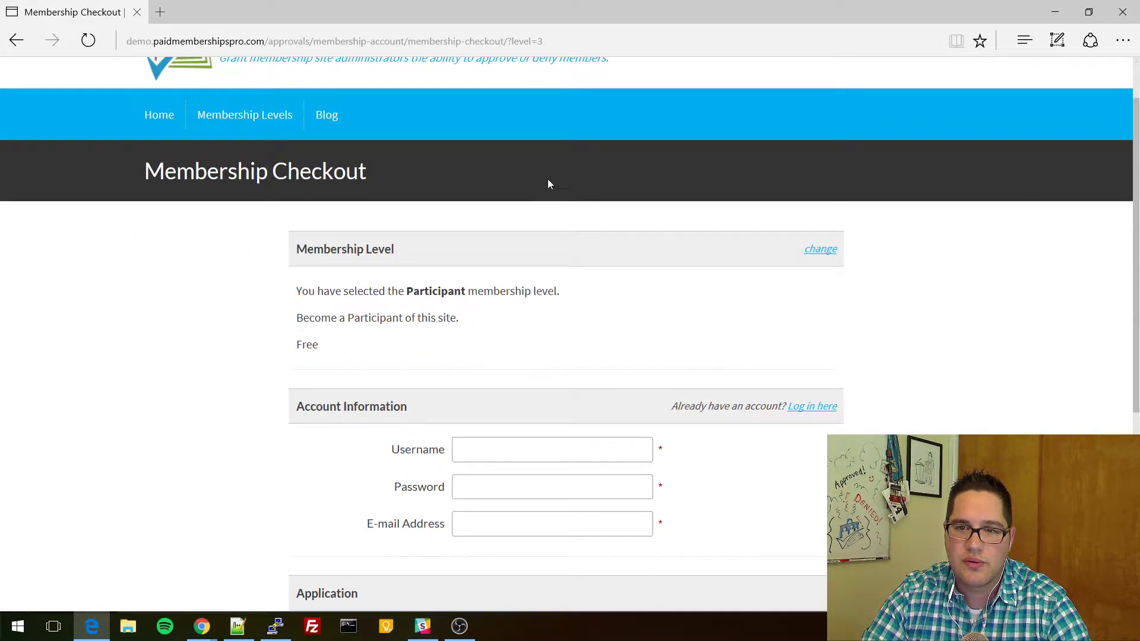
scroll(565, 377, down, 3)
Enter username 'demoparticipant1', a password and an e-mail address for the new account.
click(505, 282)
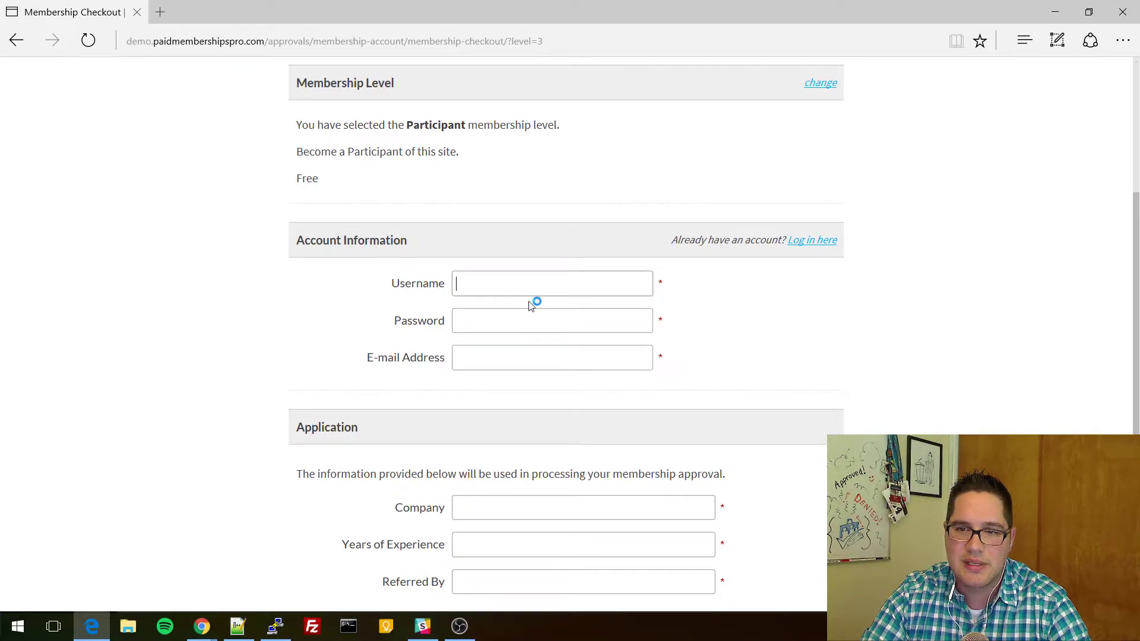
text(demoparticipant1)
key(ctrl+a)
key(ctrl+c)
key(Tab)
key(ctrl+v)
key(Tab)
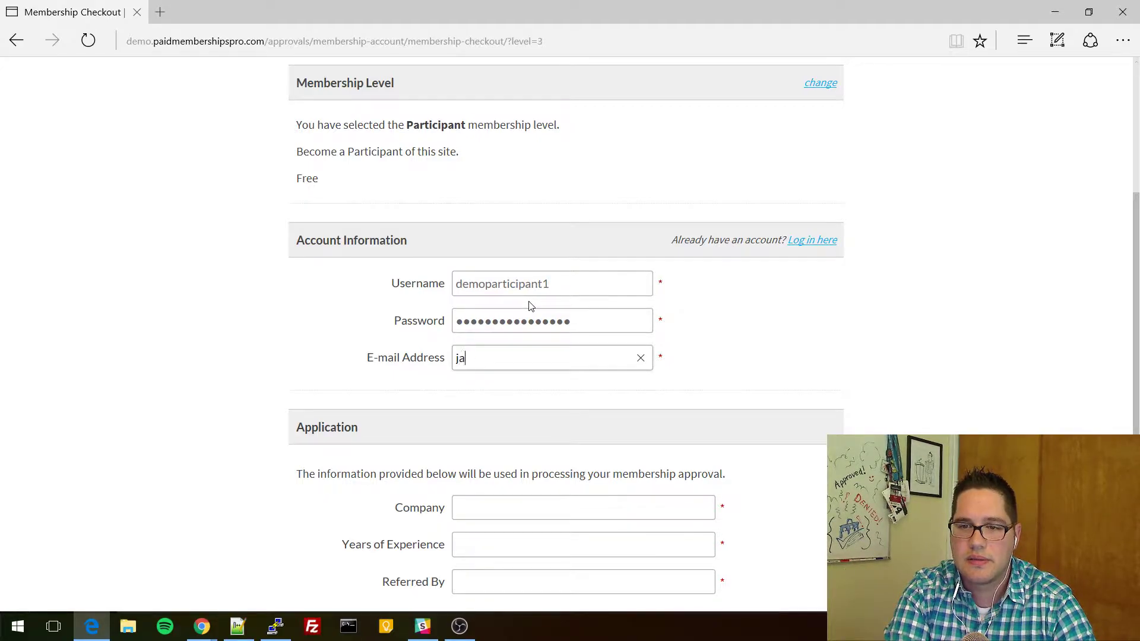
key(ctrl+v)
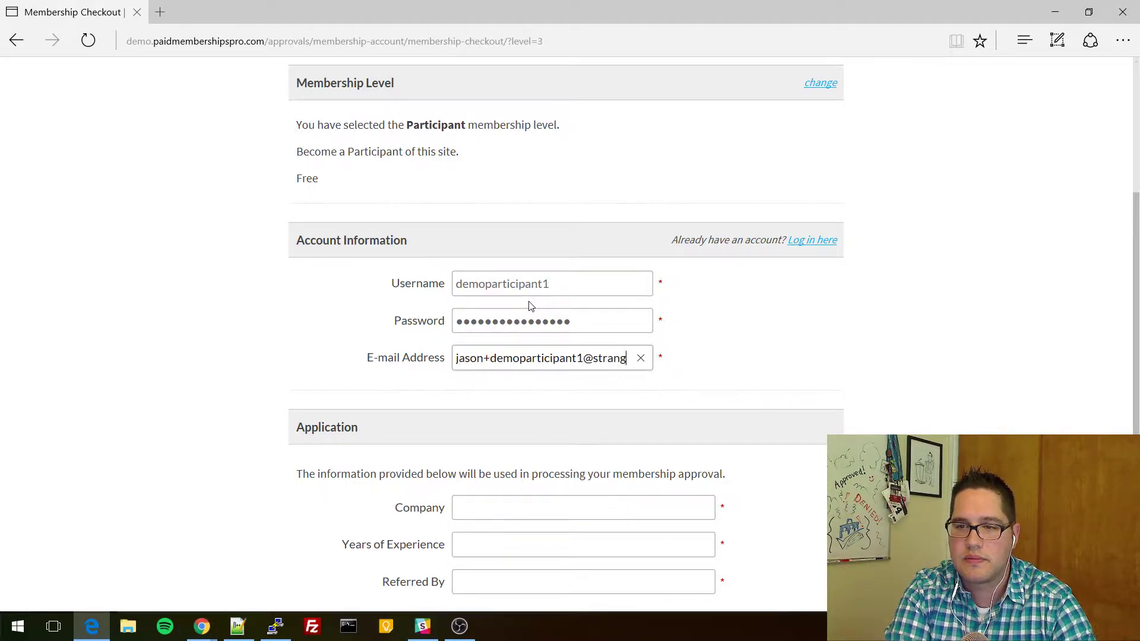
key(Tab)
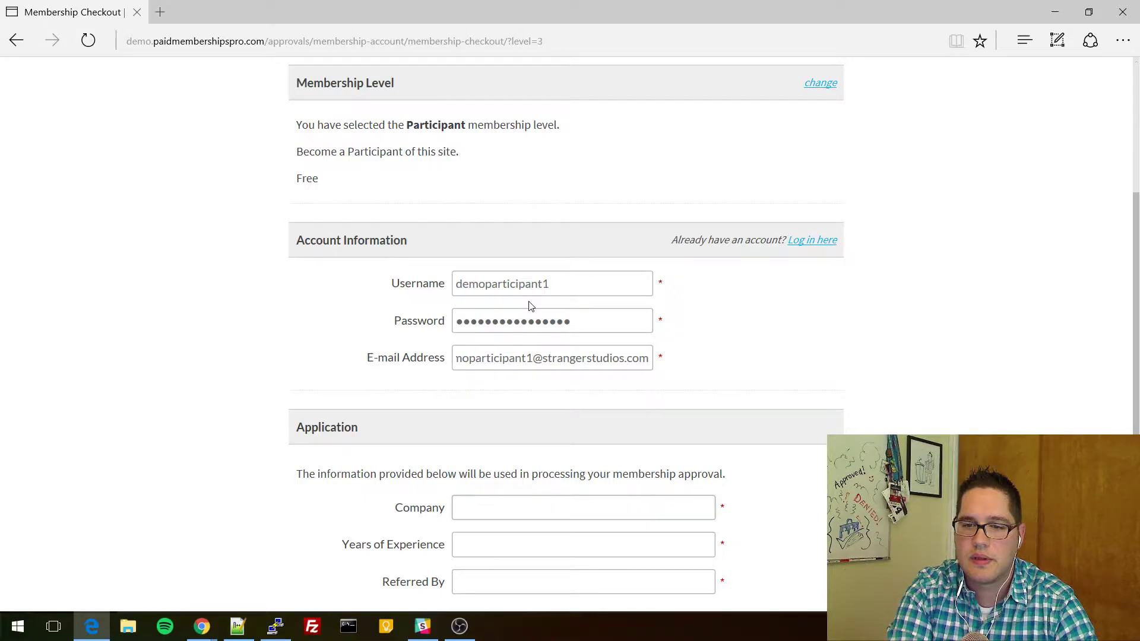
scroll(562, 300, down, 3)
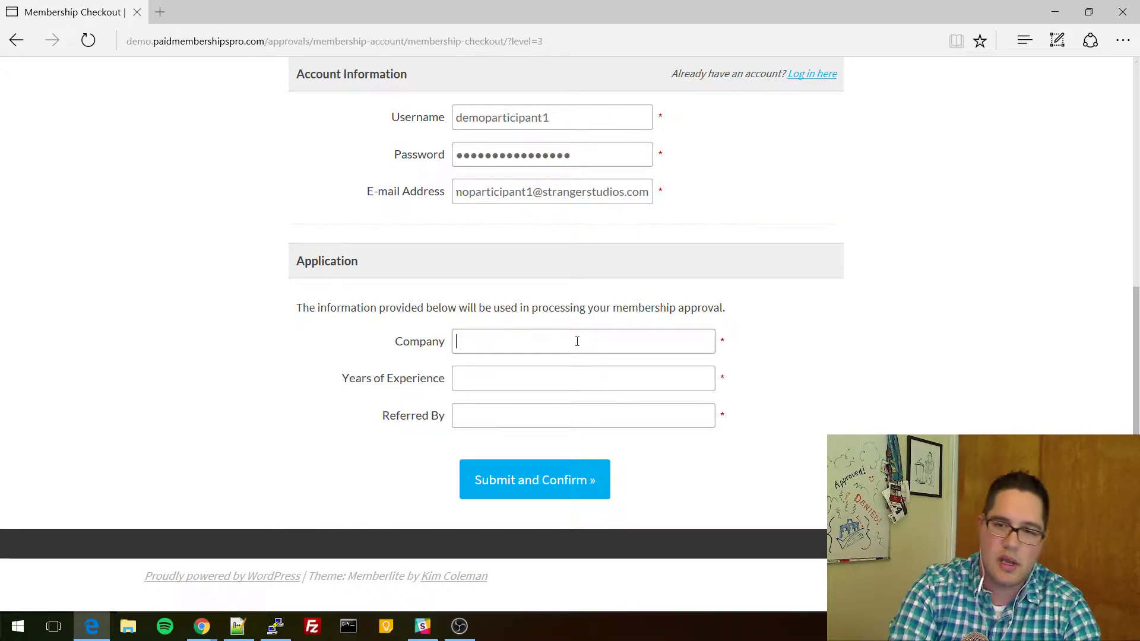
Fill in company Paid Memberships Pro, 12 years' experience and the referrer, then submit the Participant checkout.
text(Paid Members)
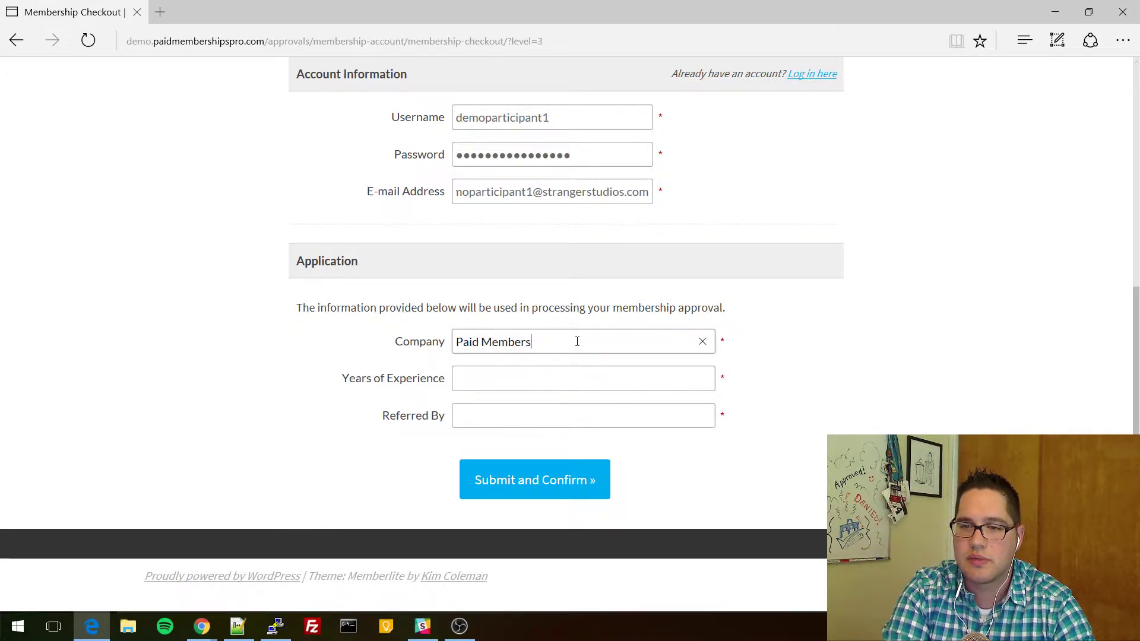
text(hips Pro)
key(Tab)
text(12)
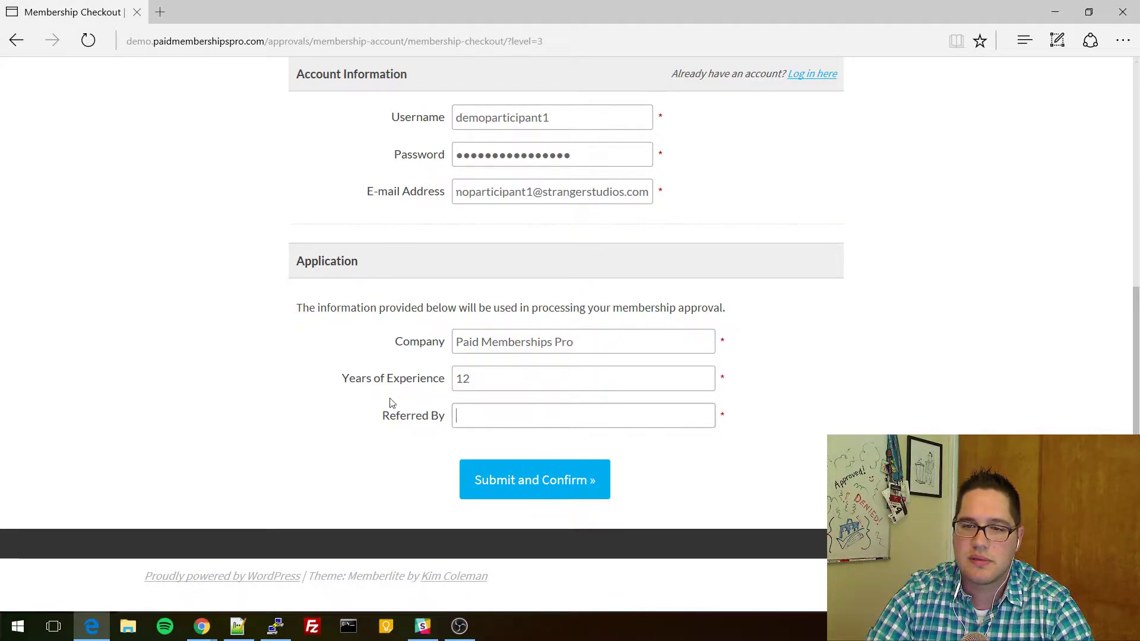
text(Kim)
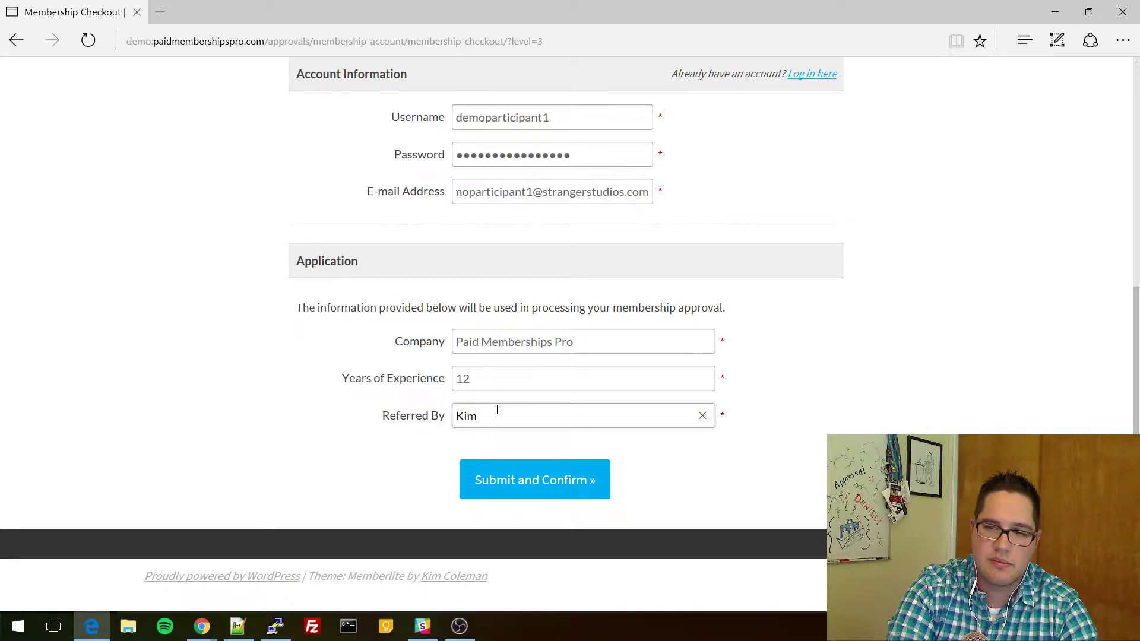
click(569, 476)
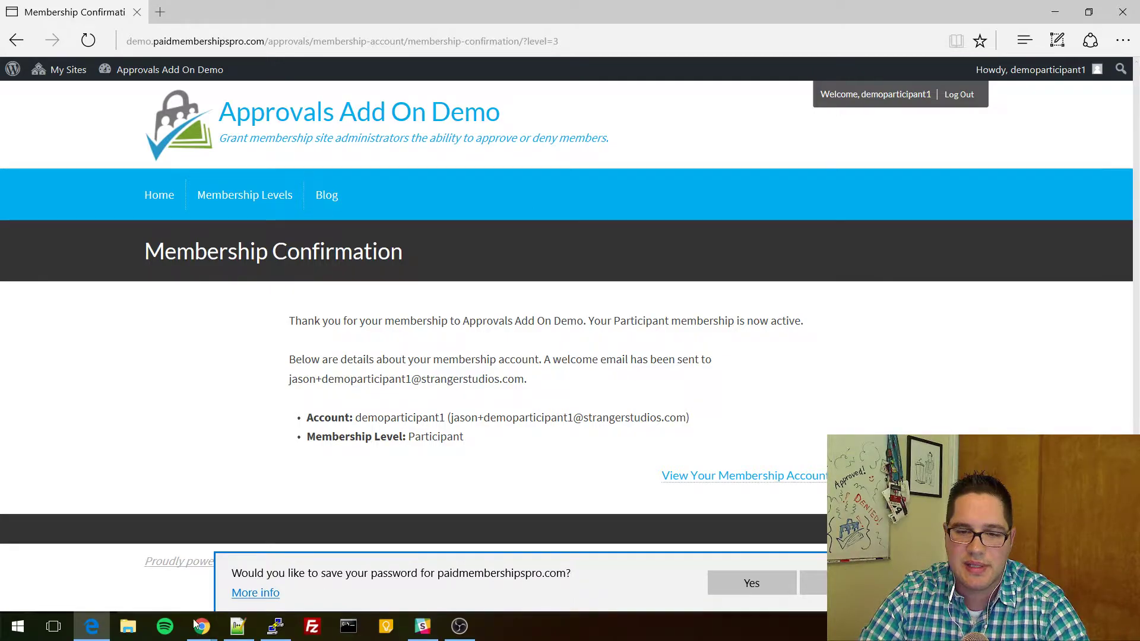
Review Memberships > Approvals, filtering first by Pending and then by All statuses.
mouse_move(196, 625)
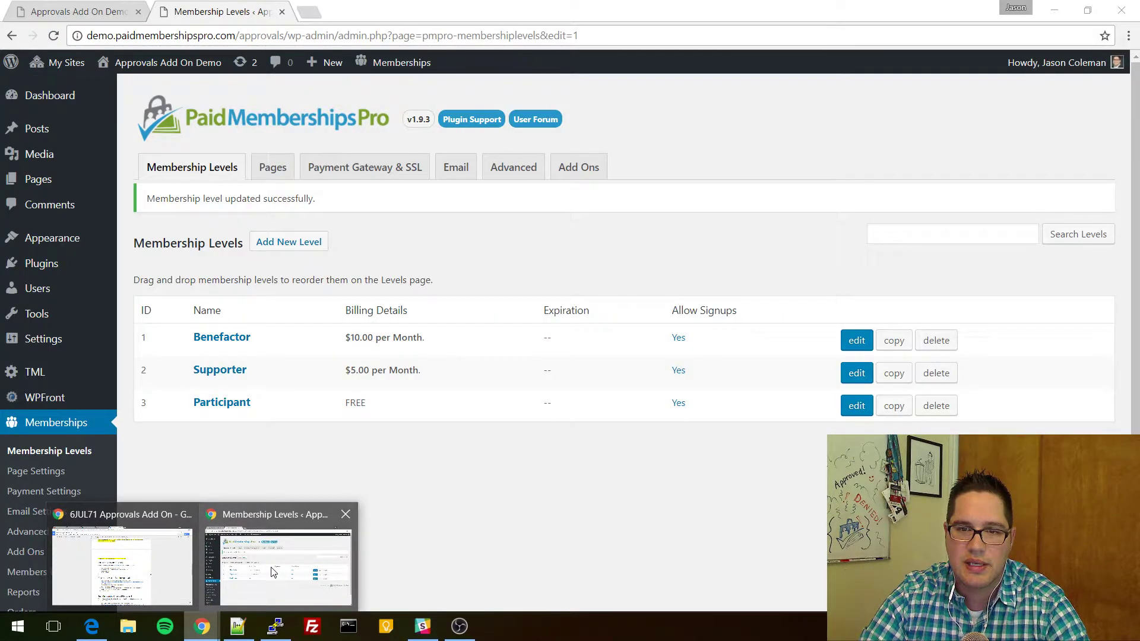
click(272, 572)
scroll(145, 455, down, 2)
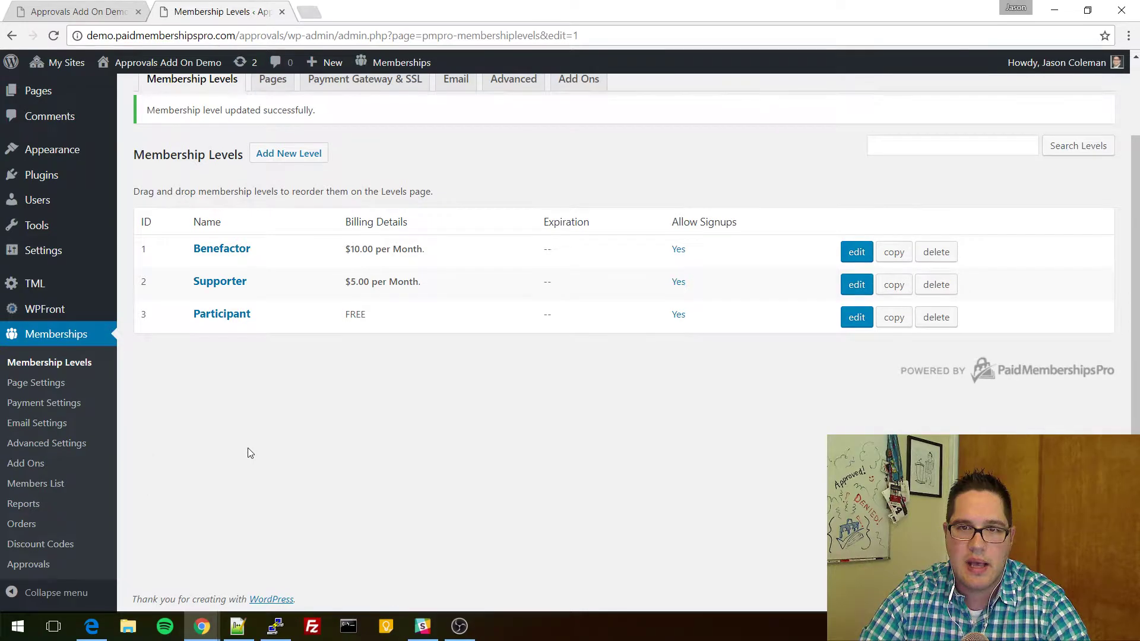
scroll(238, 450, up, 2)
scroll(173, 475, down, 2)
click(44, 571)
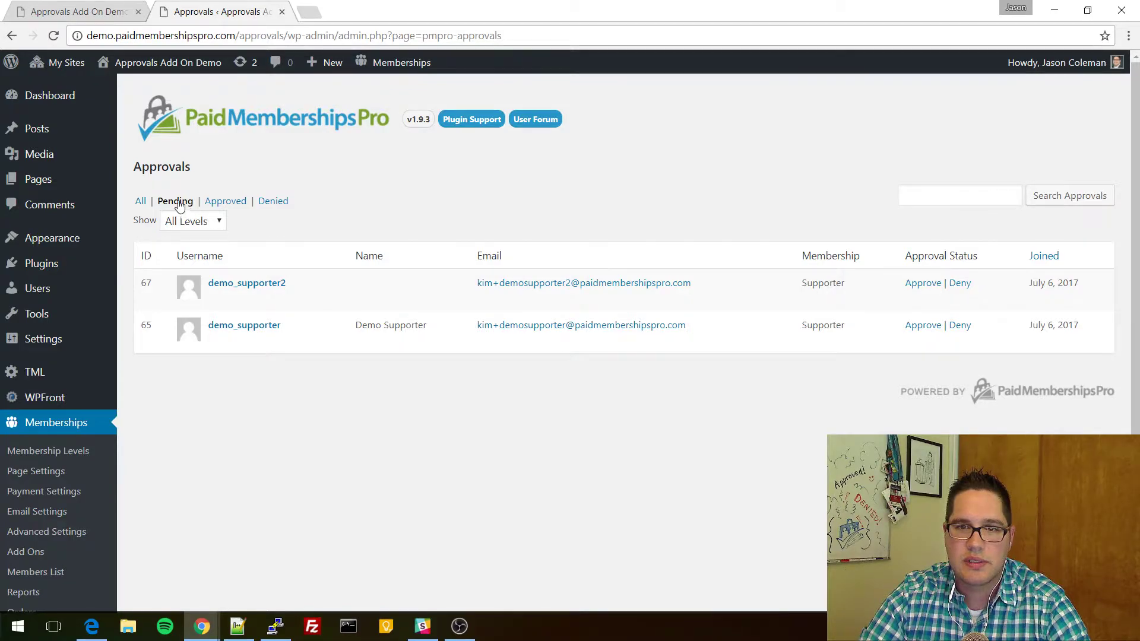
click(177, 201)
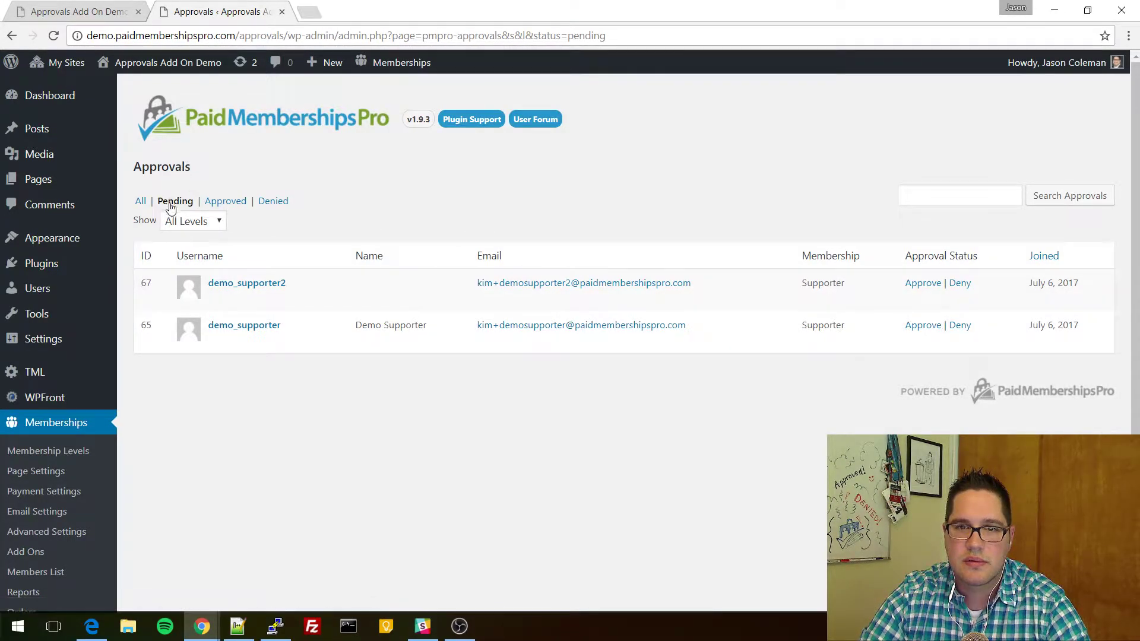
click(141, 202)
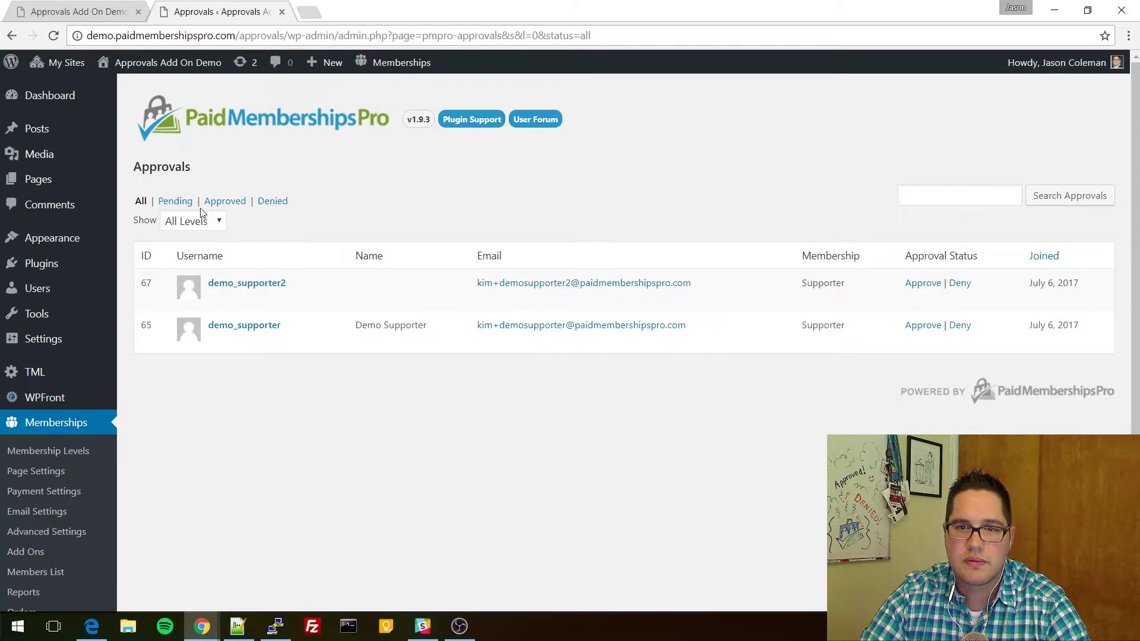
Check the Members List, where the new member shows the Participant level without approval.
click(56, 572)
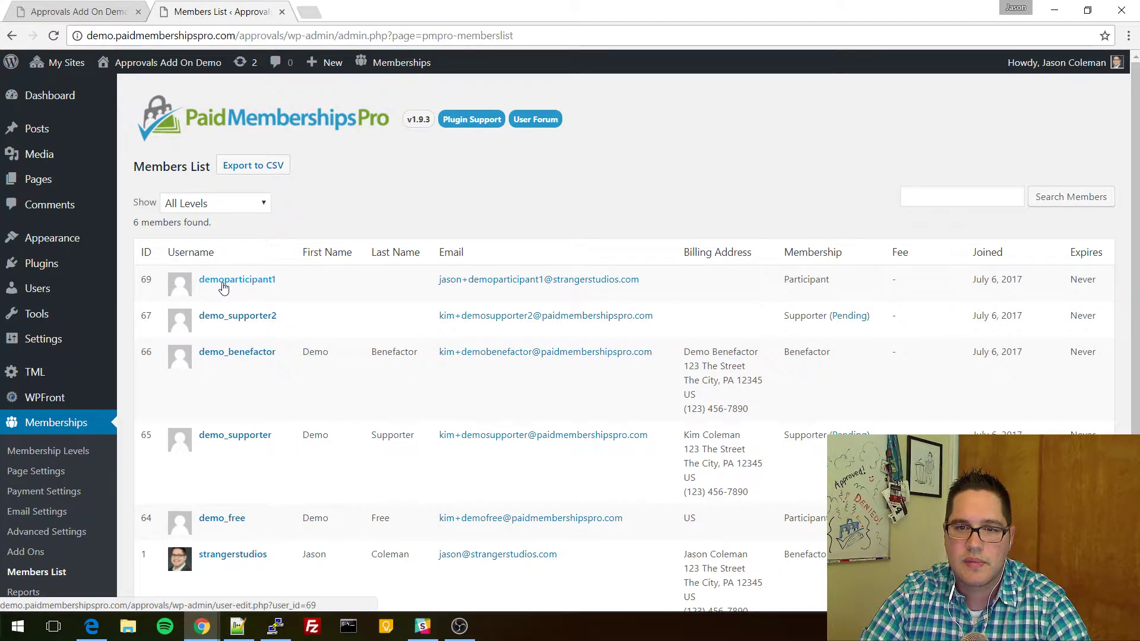
drag(785, 280, 843, 279)
click(843, 279)
double_click(806, 279)
click(806, 281)
double_click(806, 279)
click(816, 295)
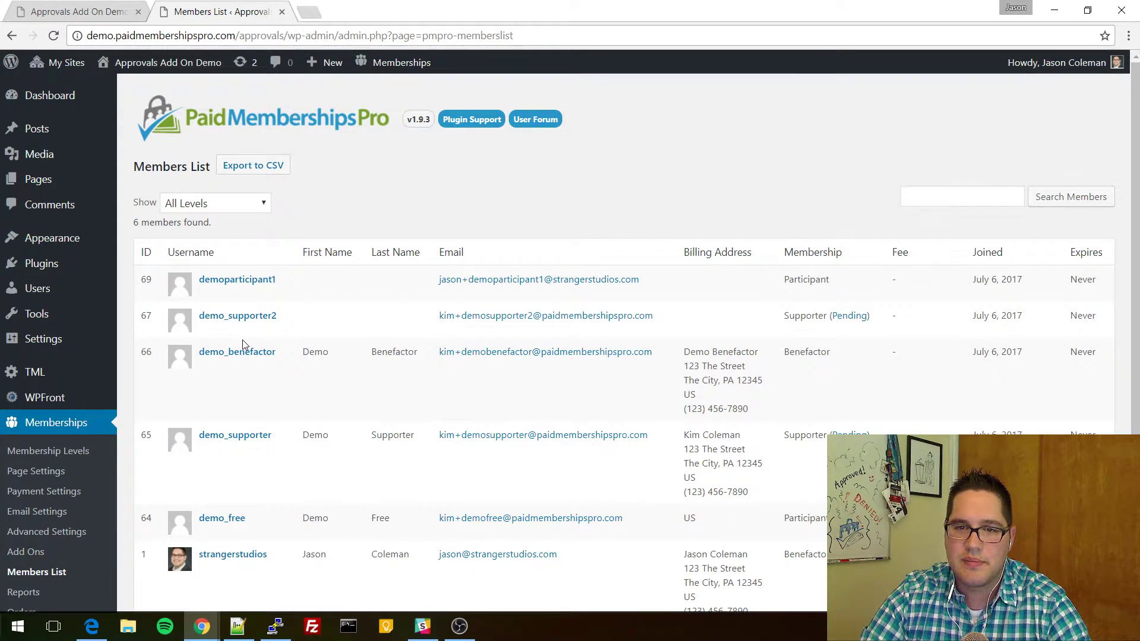
scroll(242, 343, down, 2)
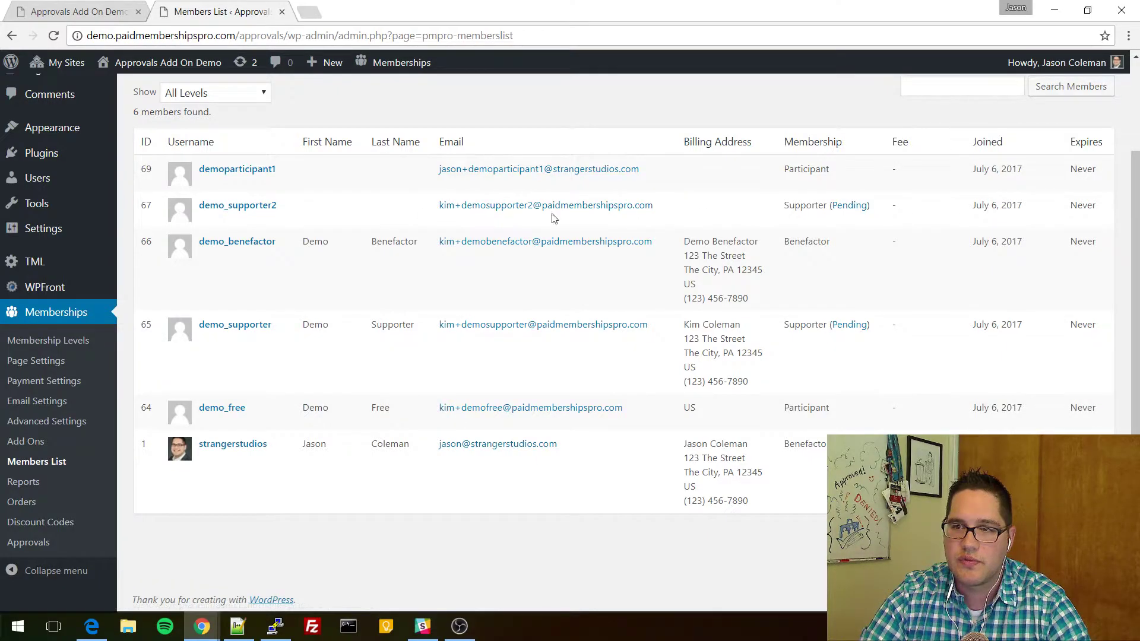
scroll(632, 219, up, 1)
scroll(47, 529, down, 1)
click(28, 542)
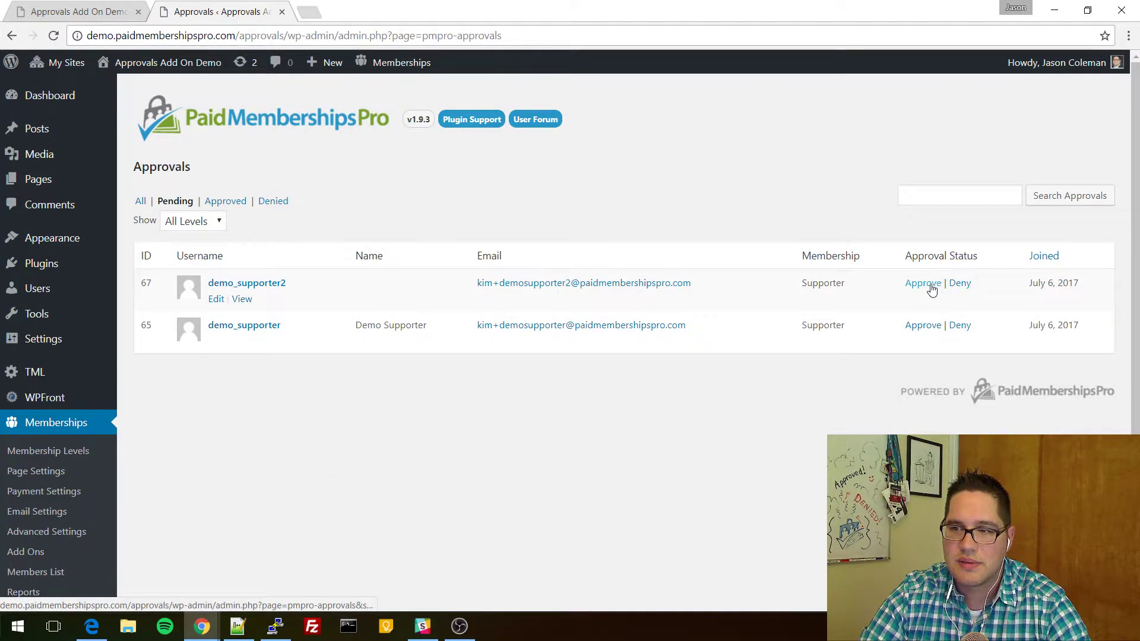
Approve the first pending Supporter member and note the 'Member was approved.' notice and remaining pending member.
drag(308, 286, 196, 286)
click(434, 290)
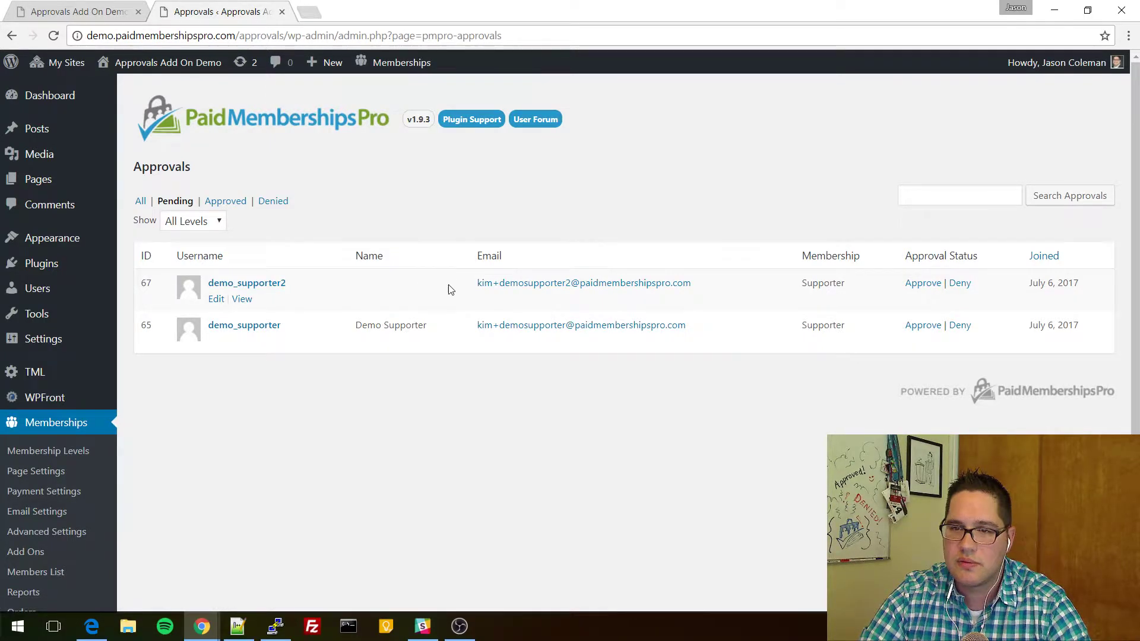
click(922, 284)
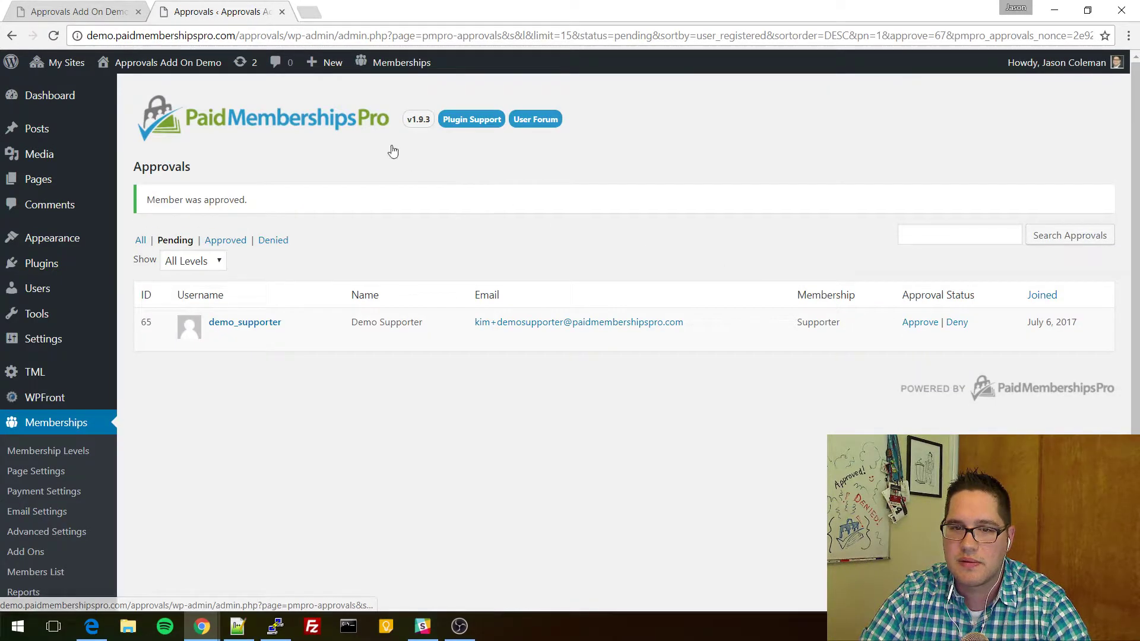
drag(168, 200, 312, 202)
click(313, 202)
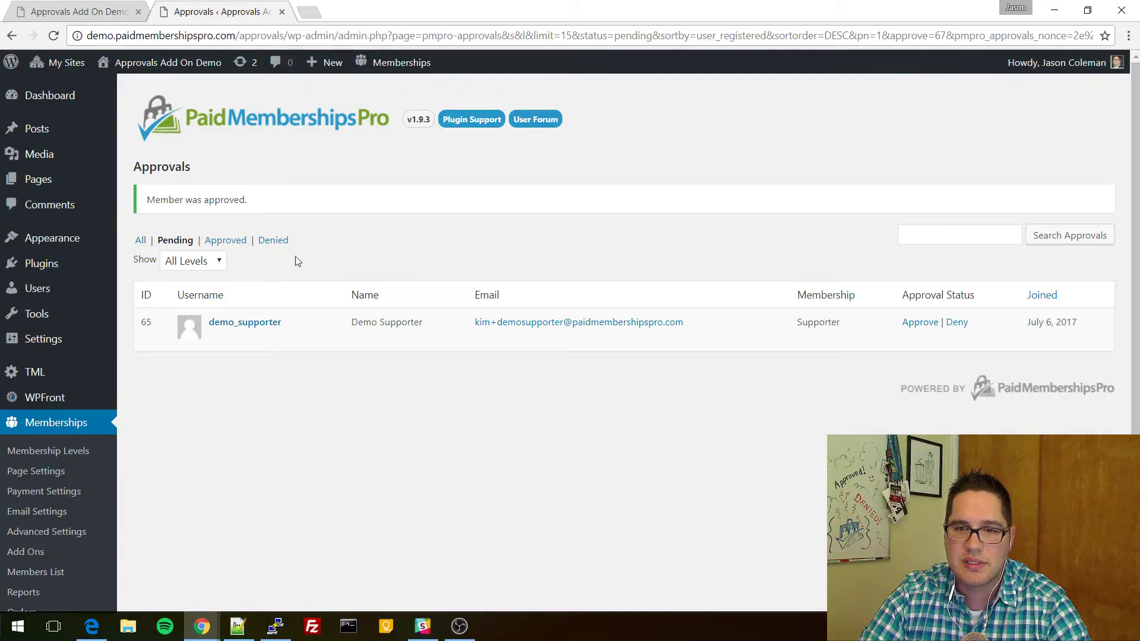
drag(292, 321, 209, 322)
key(ctrl+c)
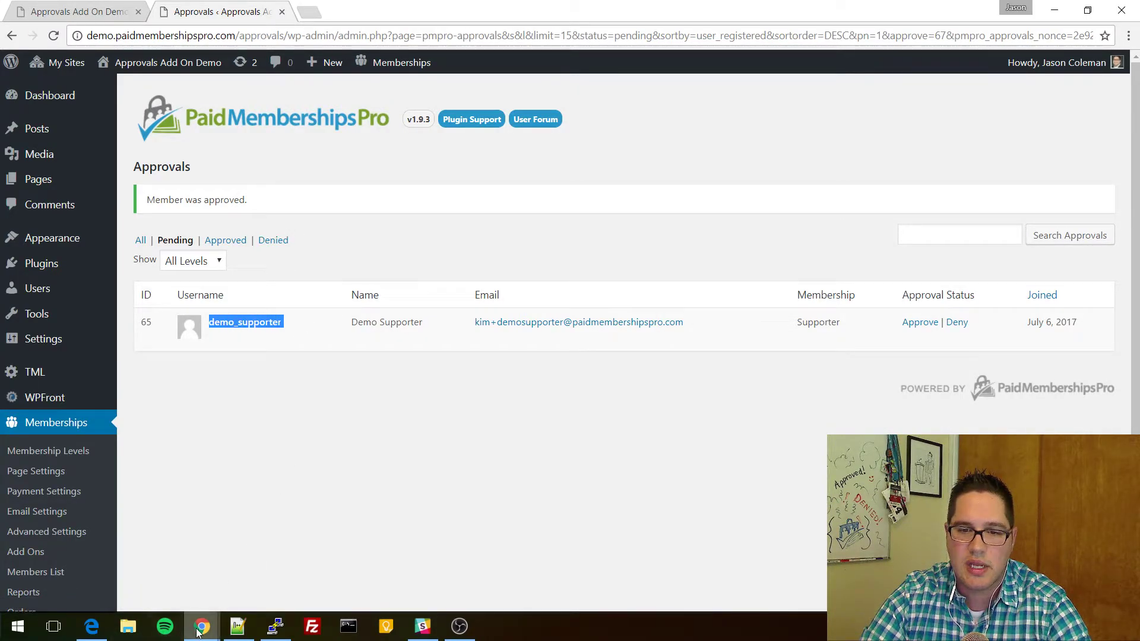
click(92, 626)
Log the new participant out and sign in with the pending Supporter member's username and password.
mouse_move(1045, 85)
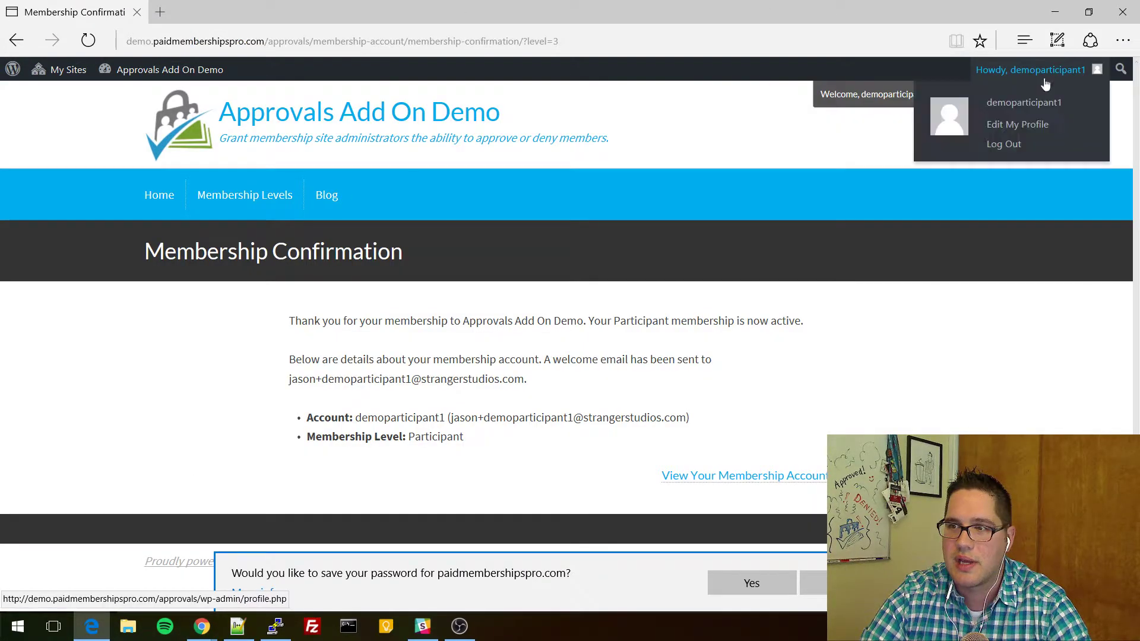
click(964, 94)
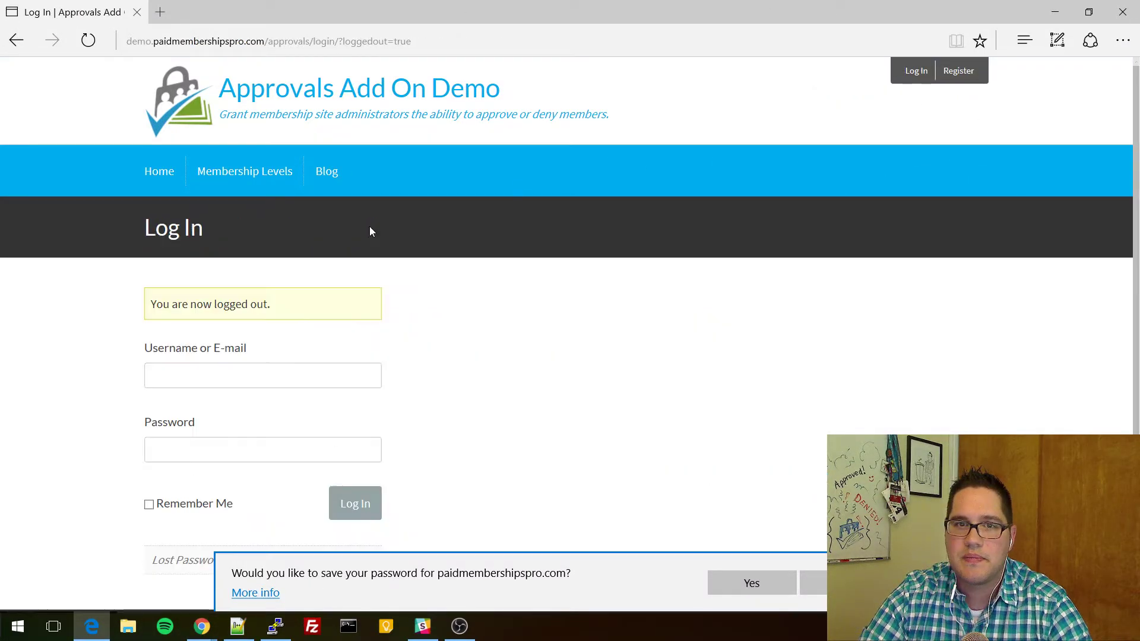
key(ctrl+v)
key(Tab)
click(250, 379)
key(Tab)
key(ctrl+v)
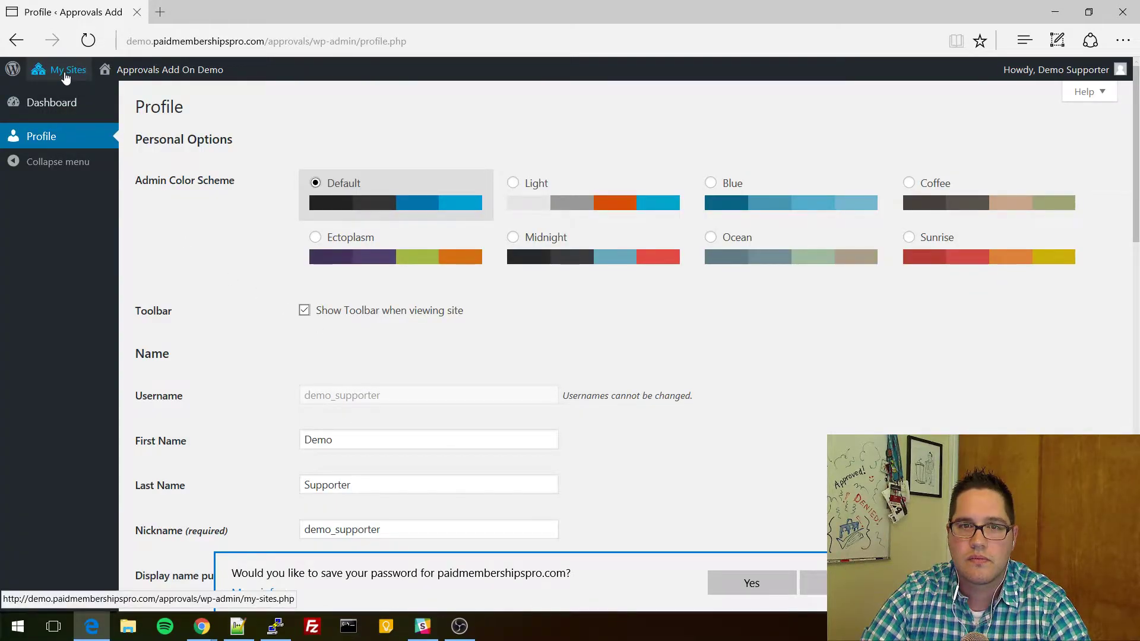
Visit the site and browse the Blog, Hello world! post, Home and Membership Levels pages.
mouse_move(65, 70)
mouse_move(89, 95)
click(196, 115)
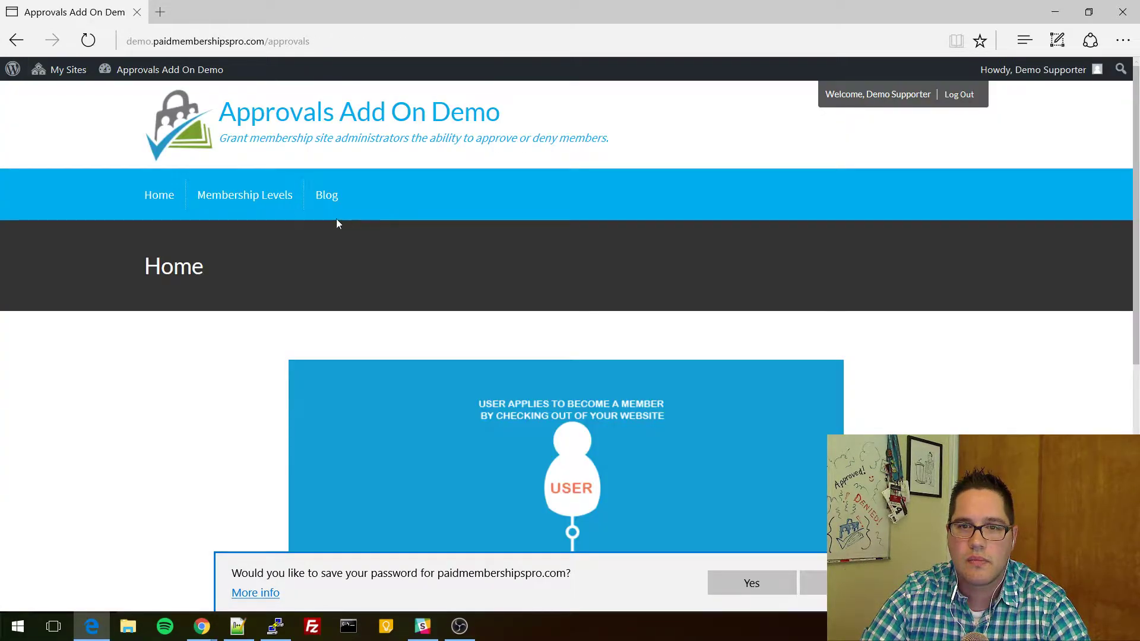
click(337, 199)
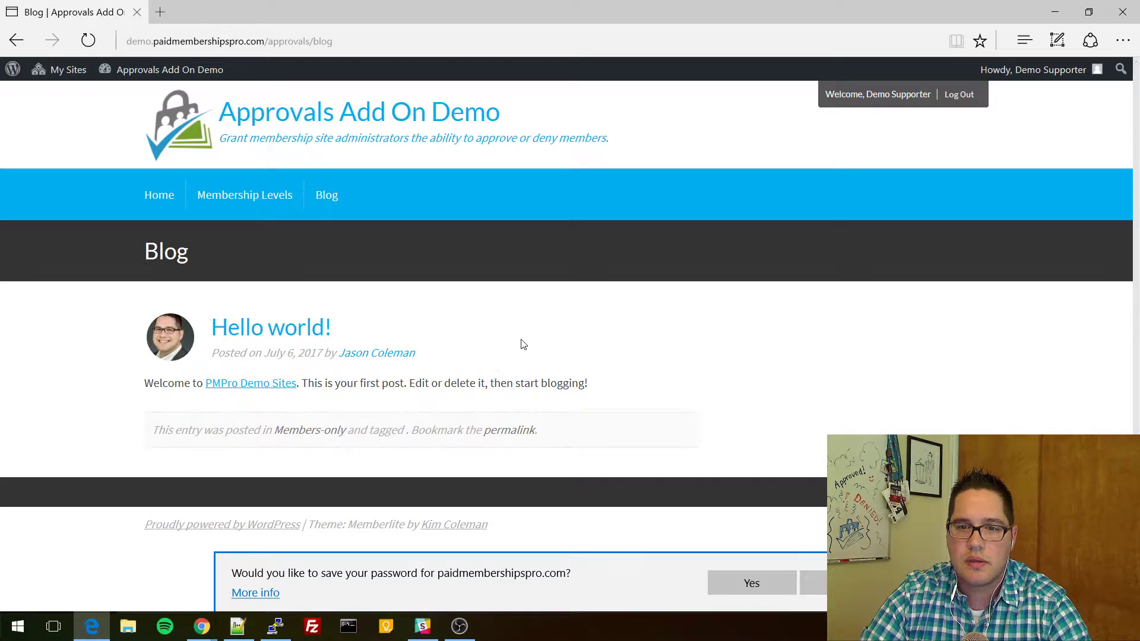
click(277, 340)
scroll(262, 315, down, 1)
scroll(258, 314, up, 1)
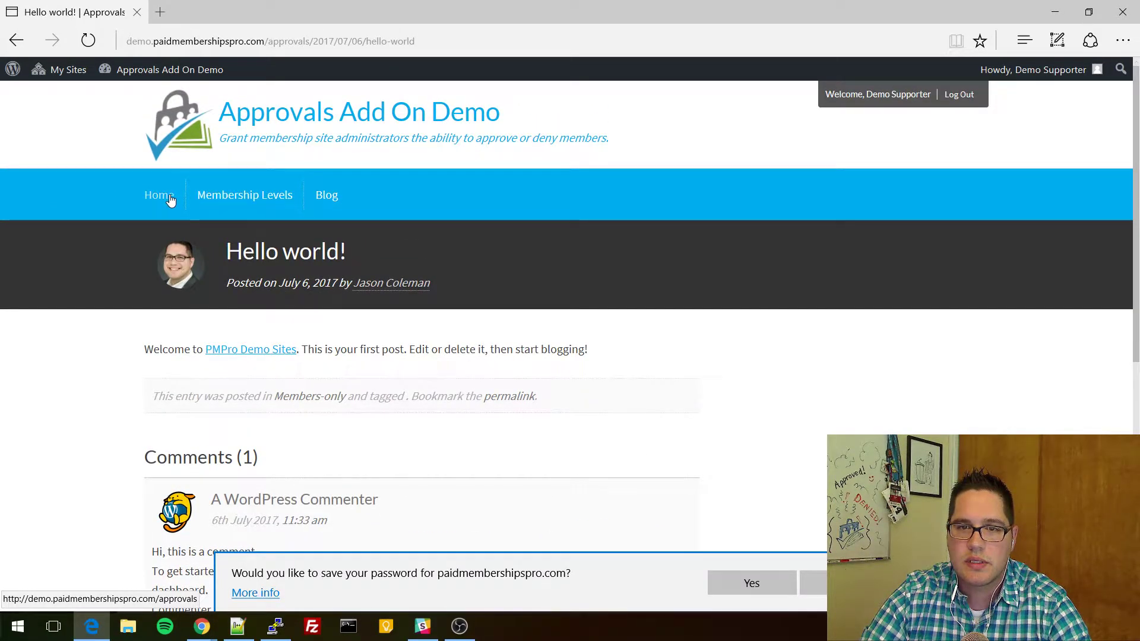
click(158, 194)
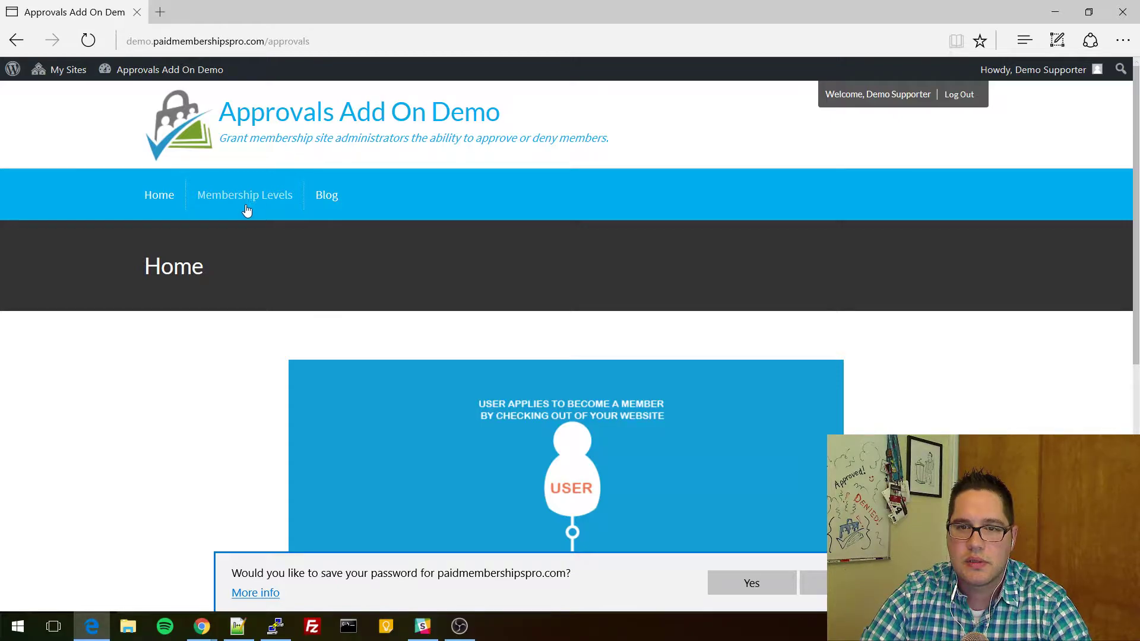
click(255, 200)
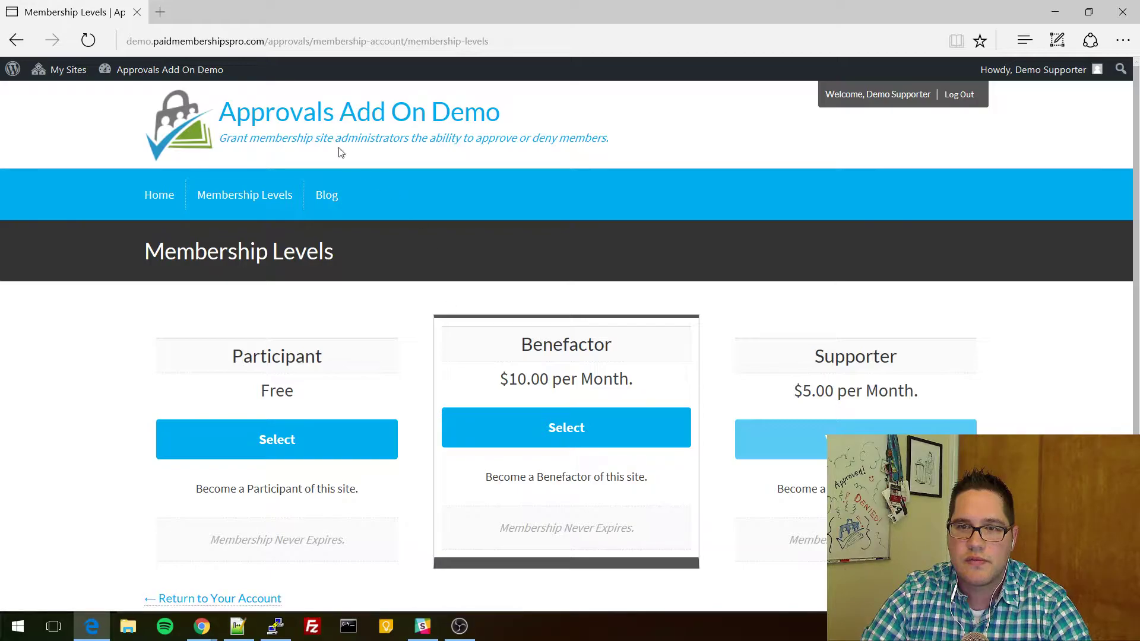
key(alt+Tab)
Edit the Sample Page to require Supporter membership and update it.
click(40, 181)
scroll(320, 325, down, 6)
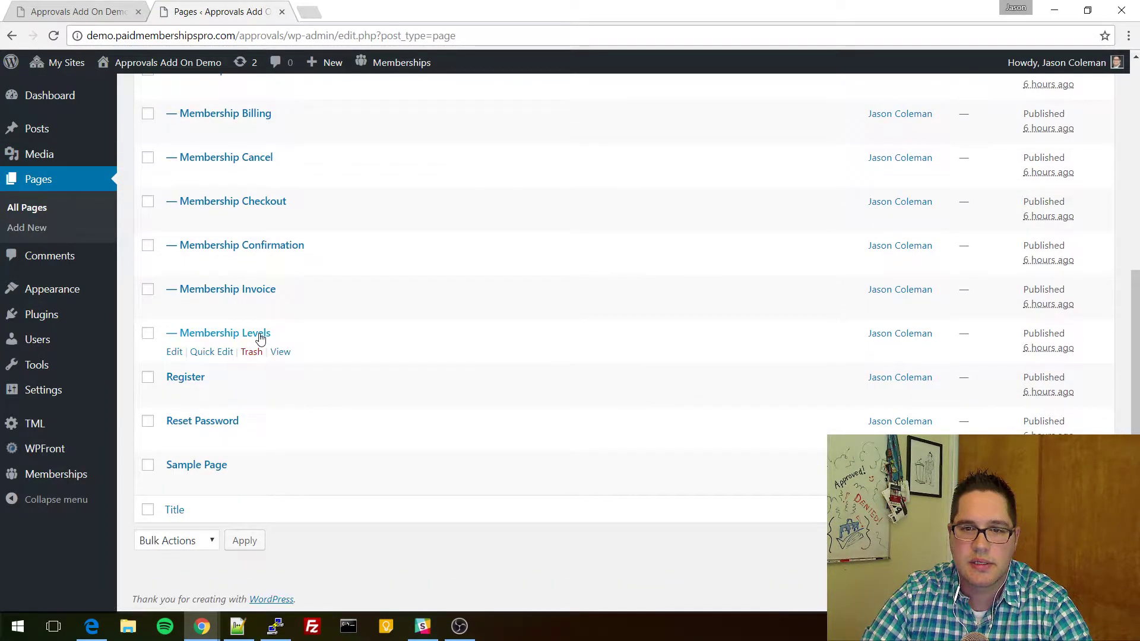
click(174, 485)
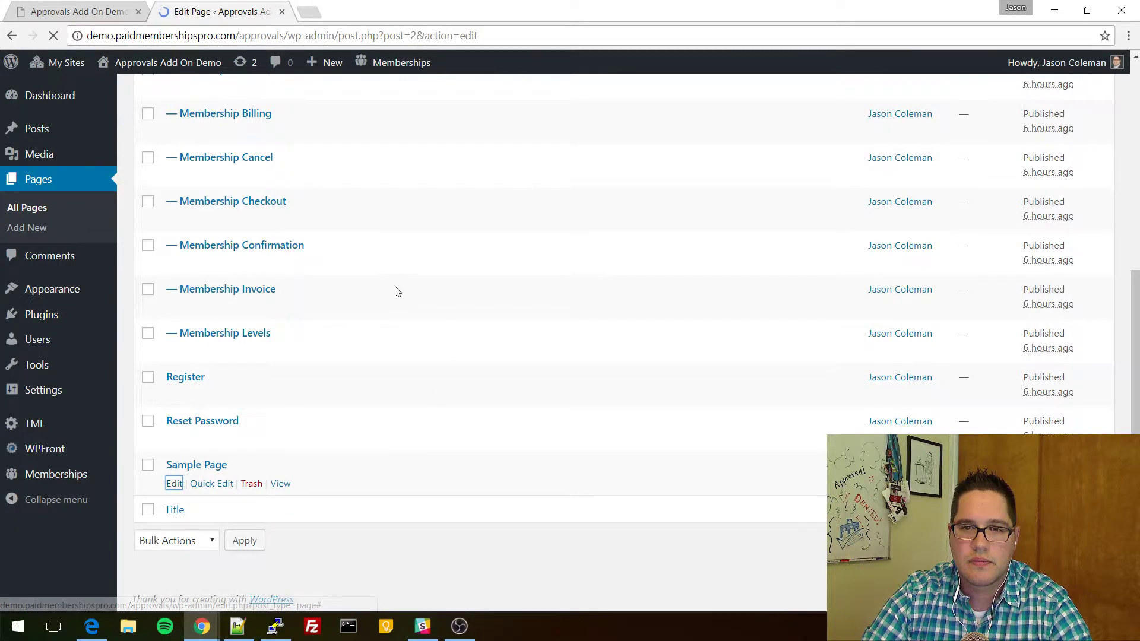
click(346, 348)
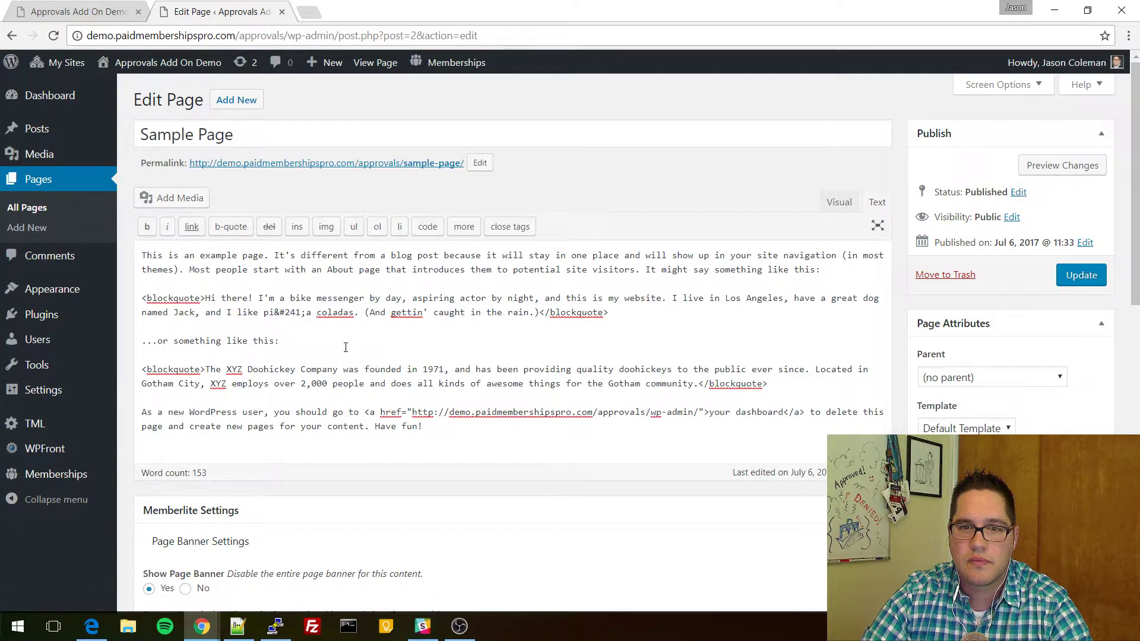
scroll(830, 361, down, 7)
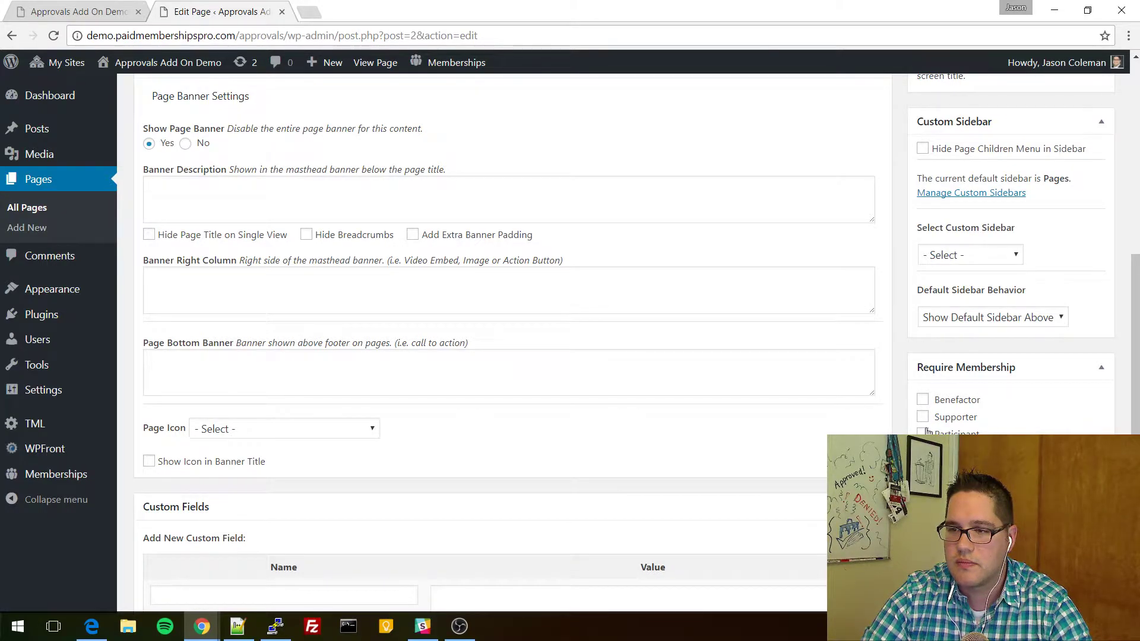
click(924, 418)
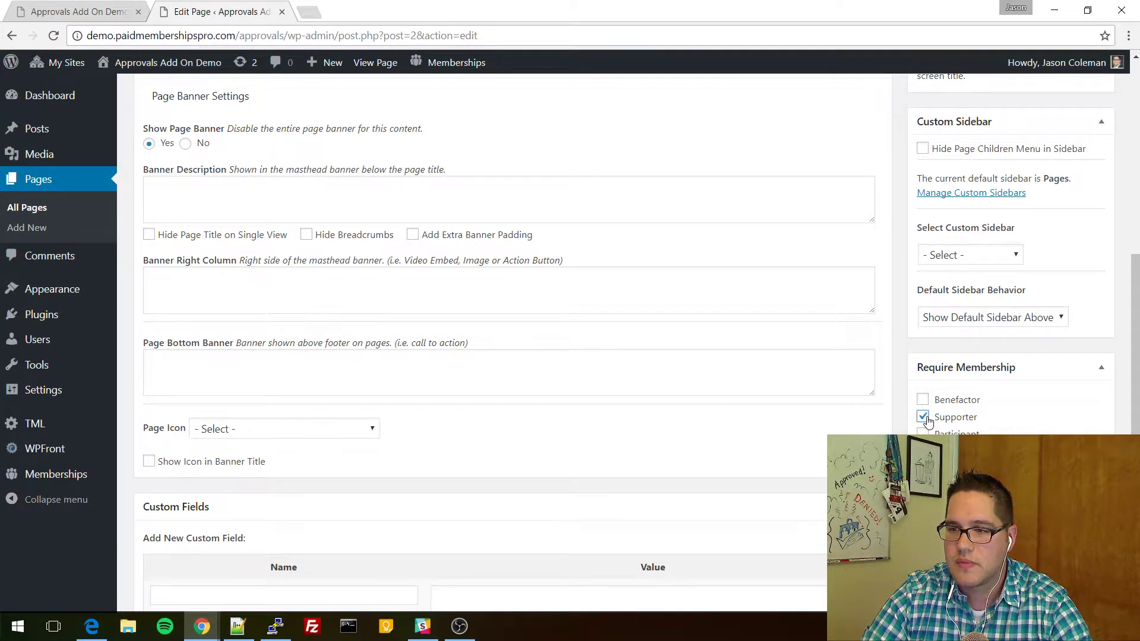
scroll(916, 421, up, 7)
click(1081, 279)
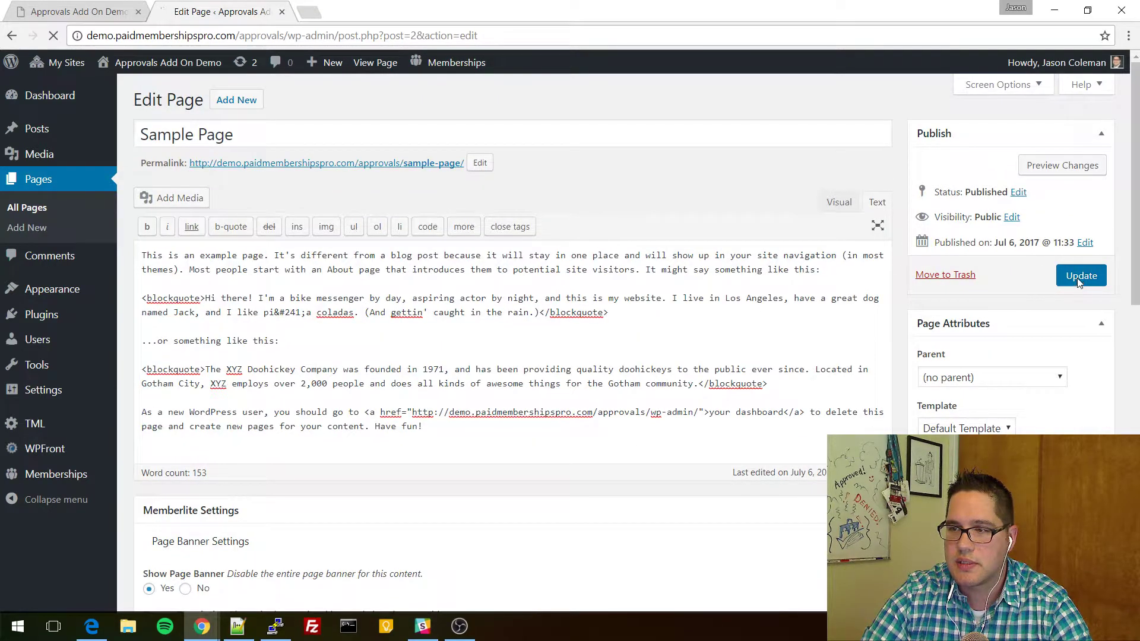
Open the live Sample Page in a new tab, check the Supporter-only notice, and copy its address.
right_click(352, 206)
click(386, 215)
click(362, 13)
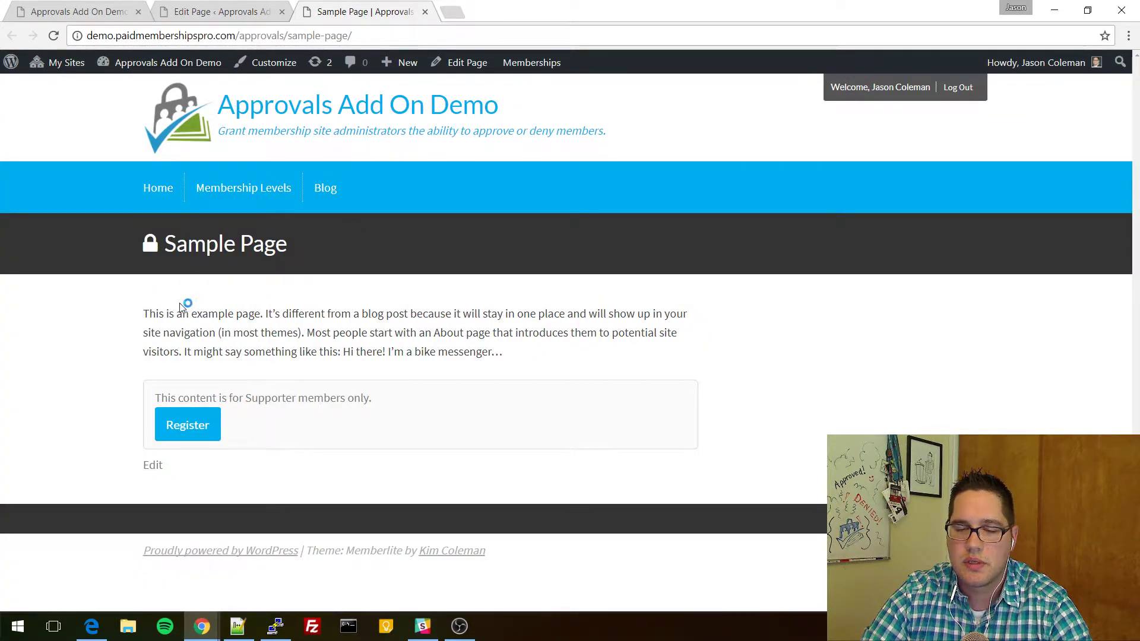
drag(203, 300, 532, 356)
click(355, 373)
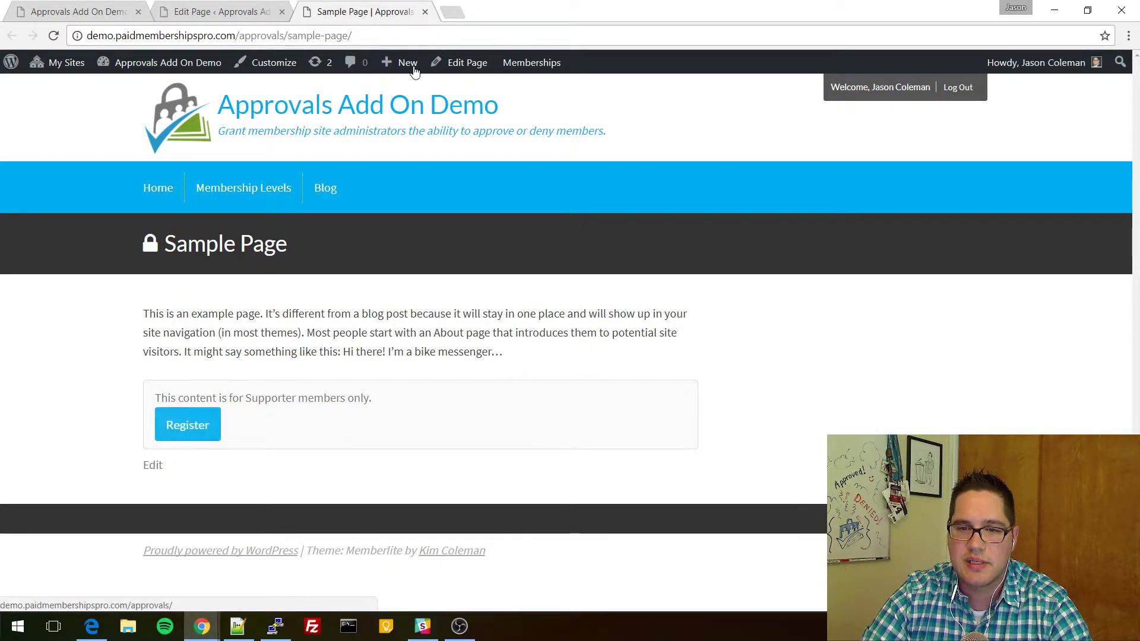
click(378, 34)
key(ctrl+c)
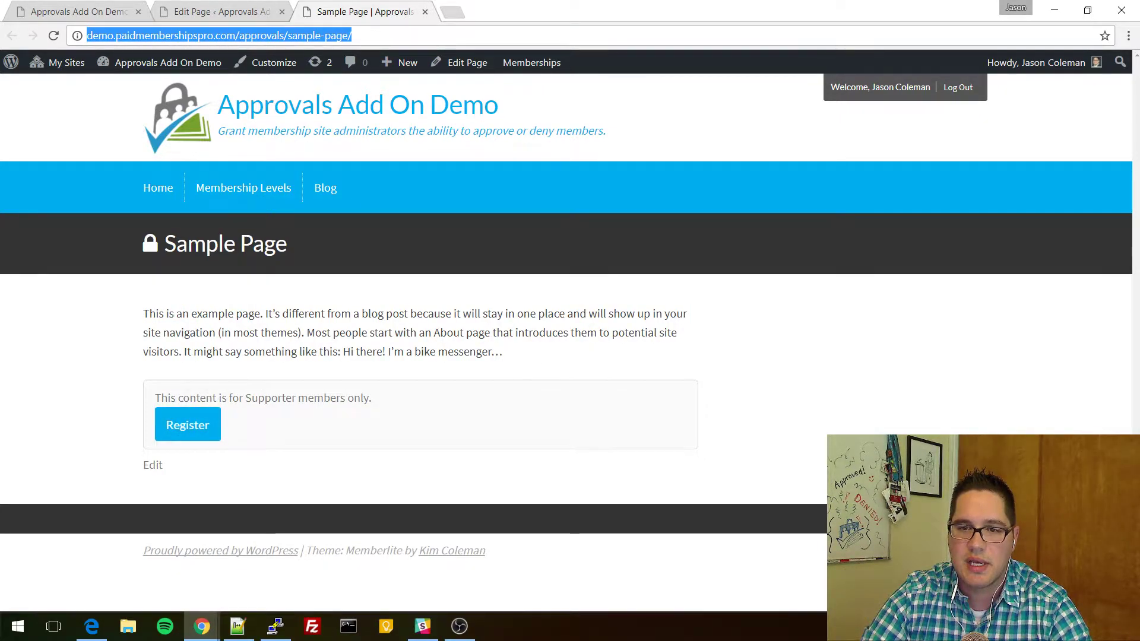
click(92, 626)
Load the Sample Page URL as the pending supporter and see the approval-required notice.
mouse_move(1009, 70)
click(380, 41)
key(ctrl+v)
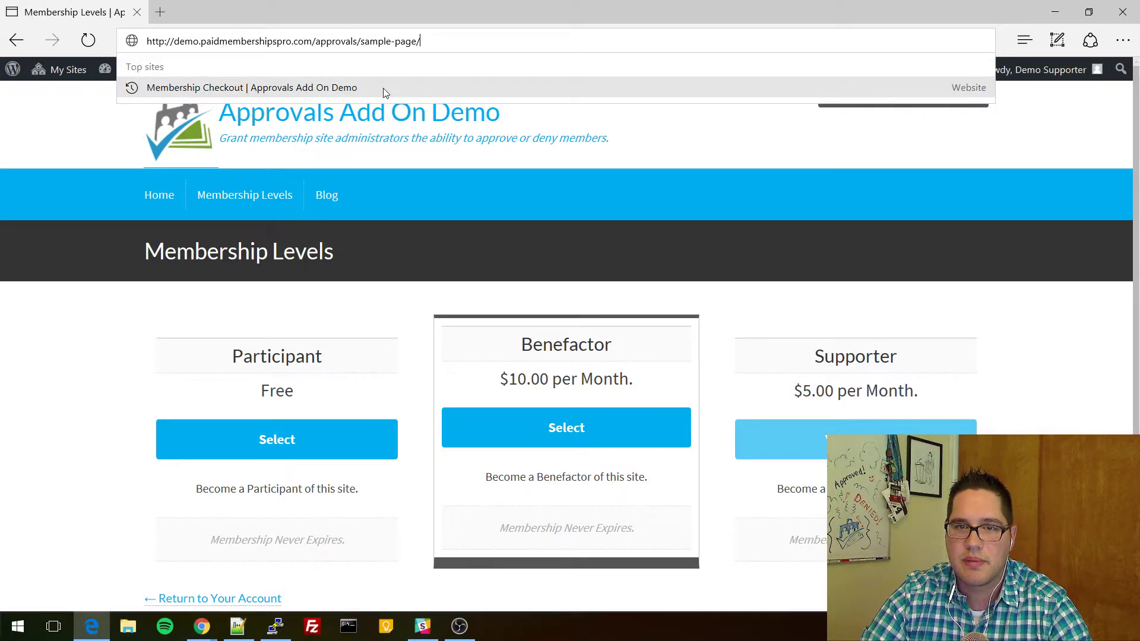
key(Return)
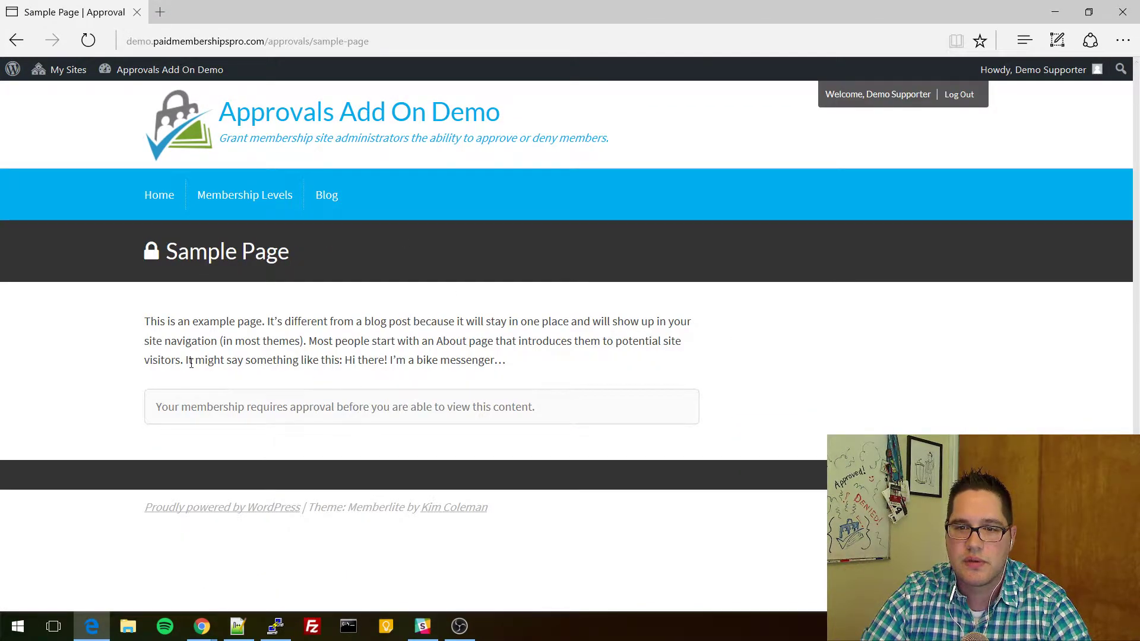
drag(161, 406, 109, 395)
click(537, 419)
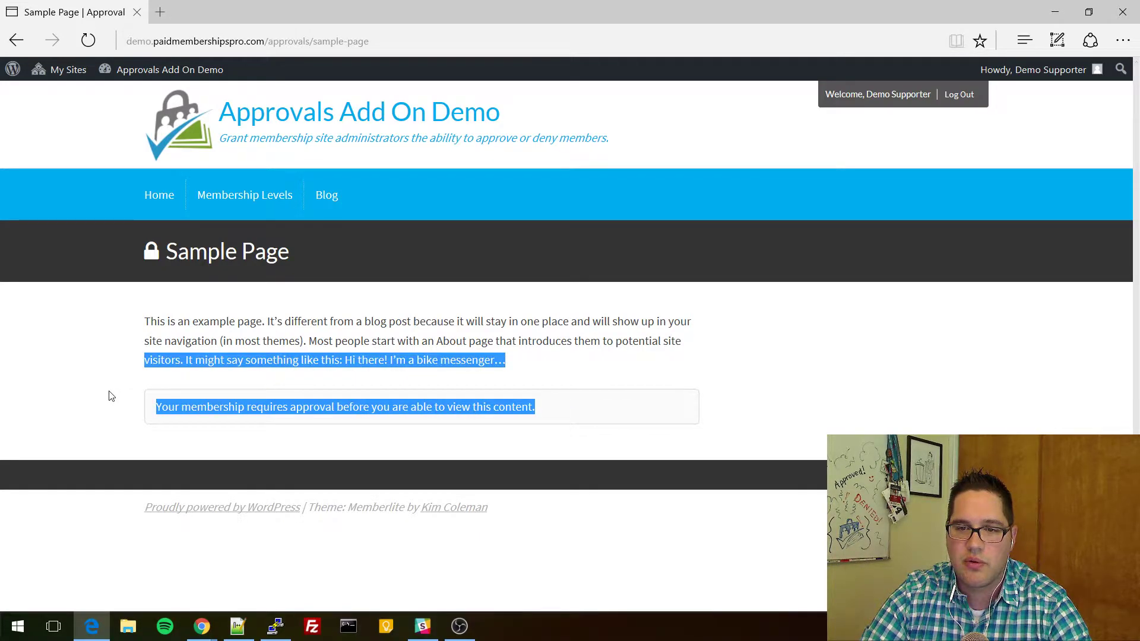
click(189, 401)
Open the member's Membership Account page showing Status pending.
click(906, 98)
scroll(275, 358, down, 6)
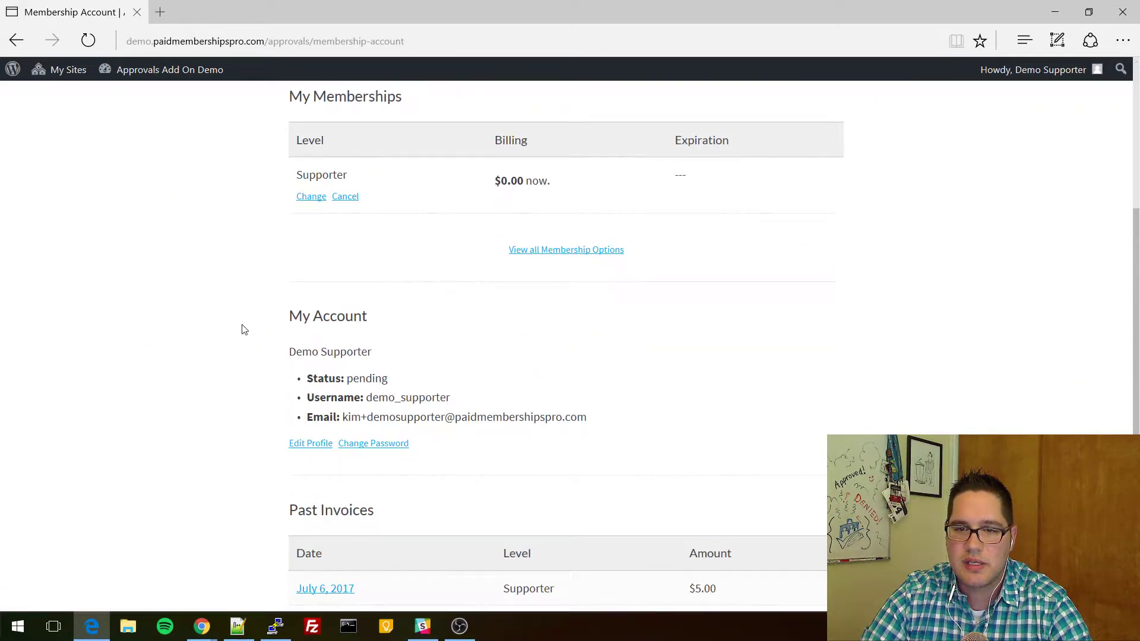
drag(326, 249, 411, 247)
drag(290, 247, 393, 251)
click(386, 256)
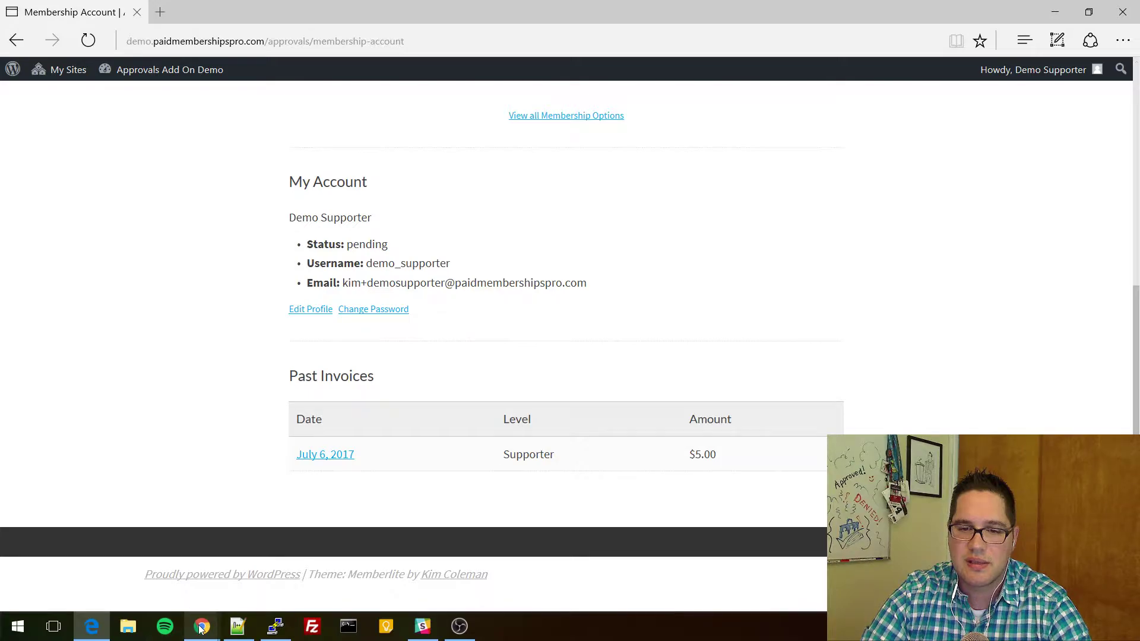
mouse_move(201, 627)
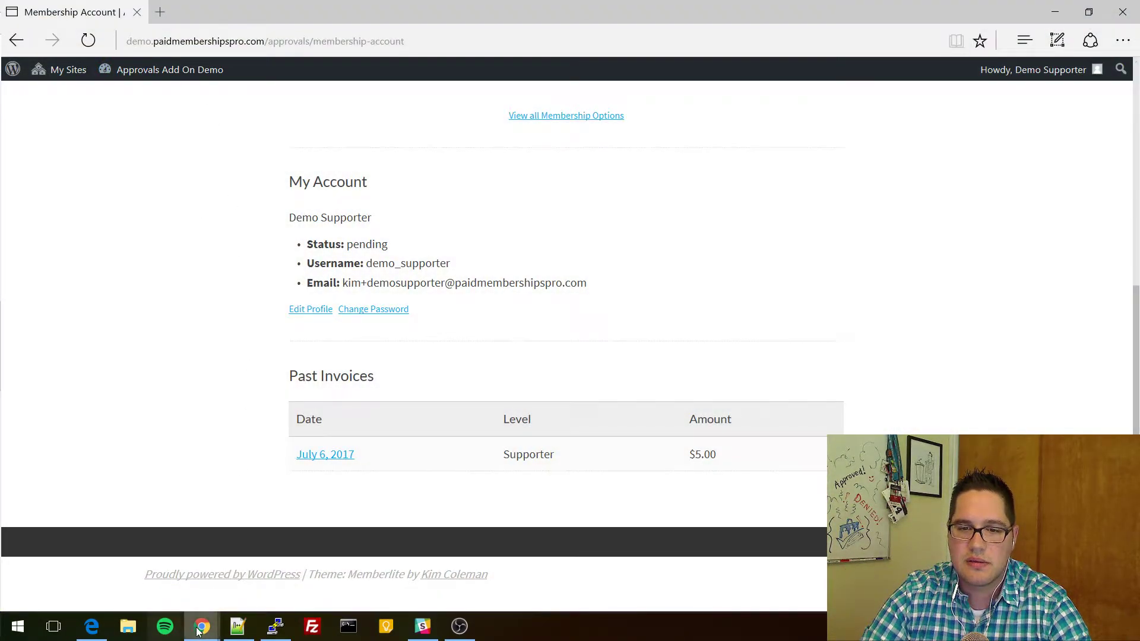
click(285, 547)
click(89, 12)
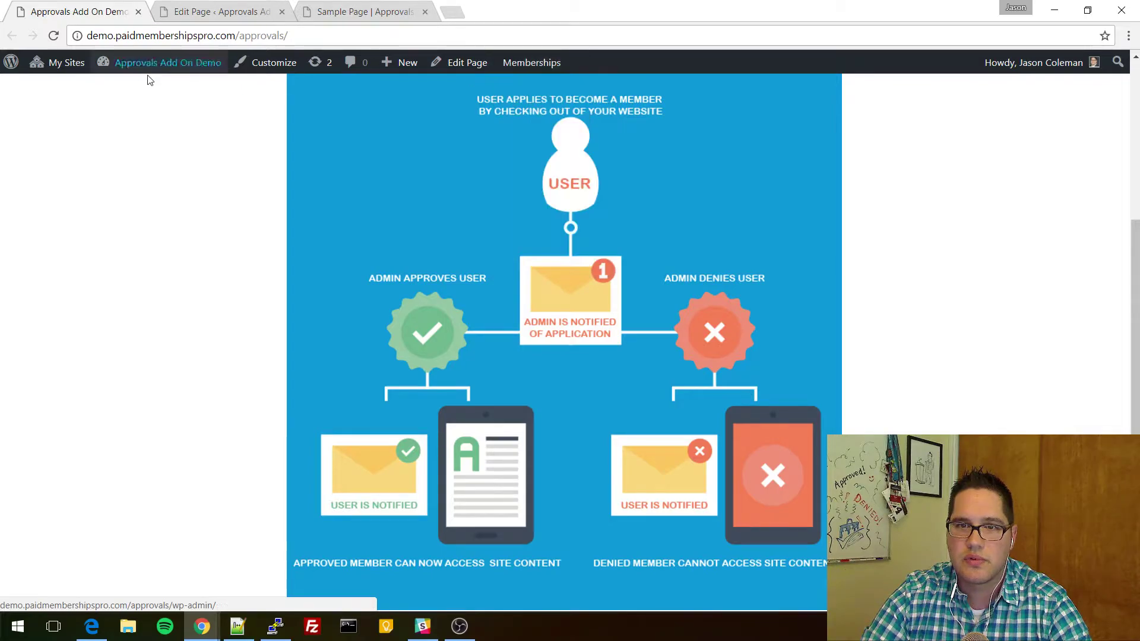
Go to the Approvals Add On Demo dashboard's Memberships > Approvals and approve the pending Supporter.
mouse_move(60, 62)
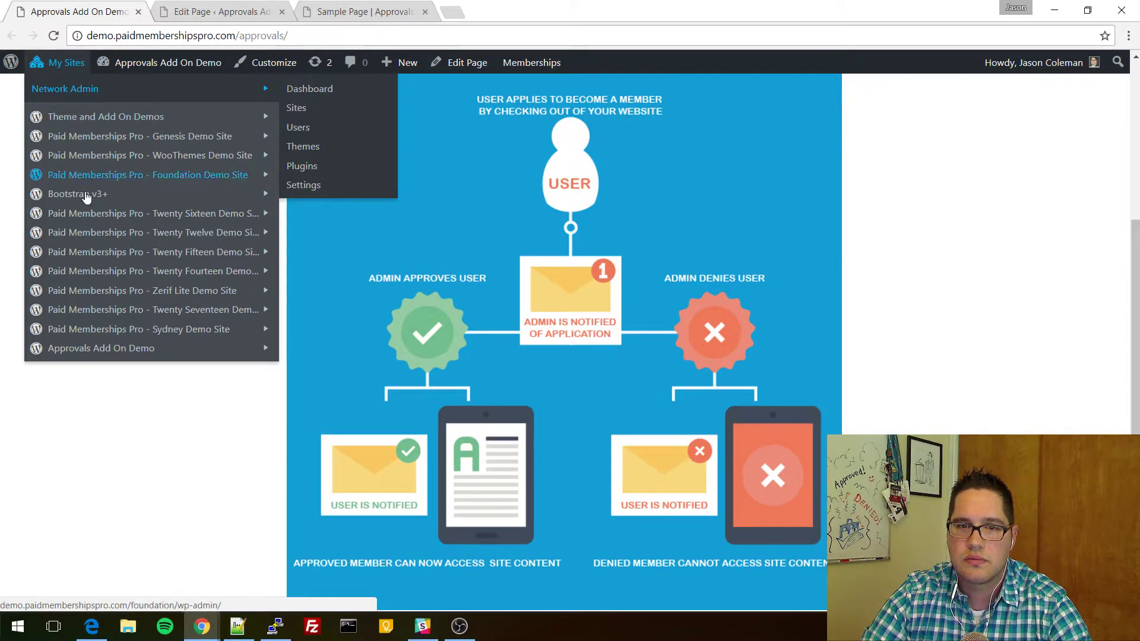
mouse_move(140, 349)
click(309, 349)
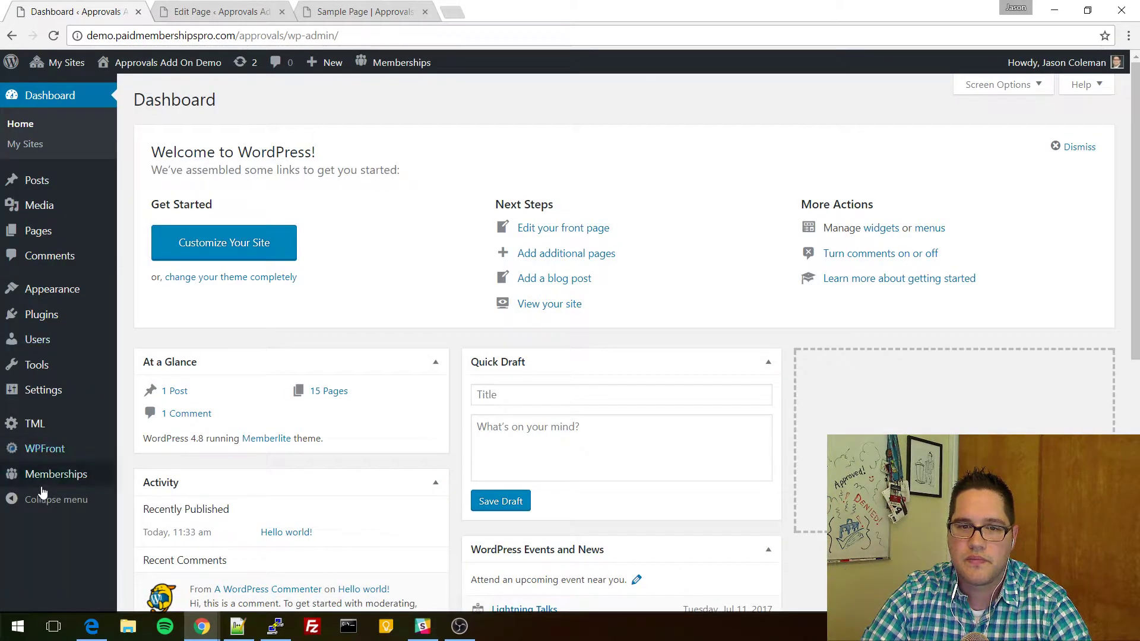
mouse_move(50, 478)
click(157, 574)
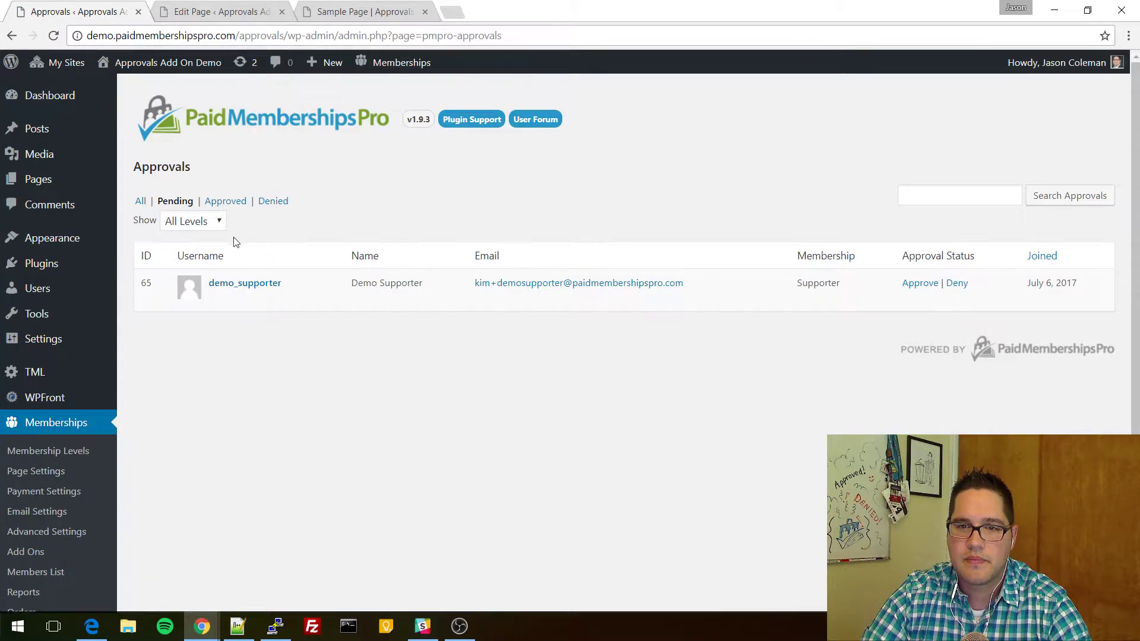
click(920, 284)
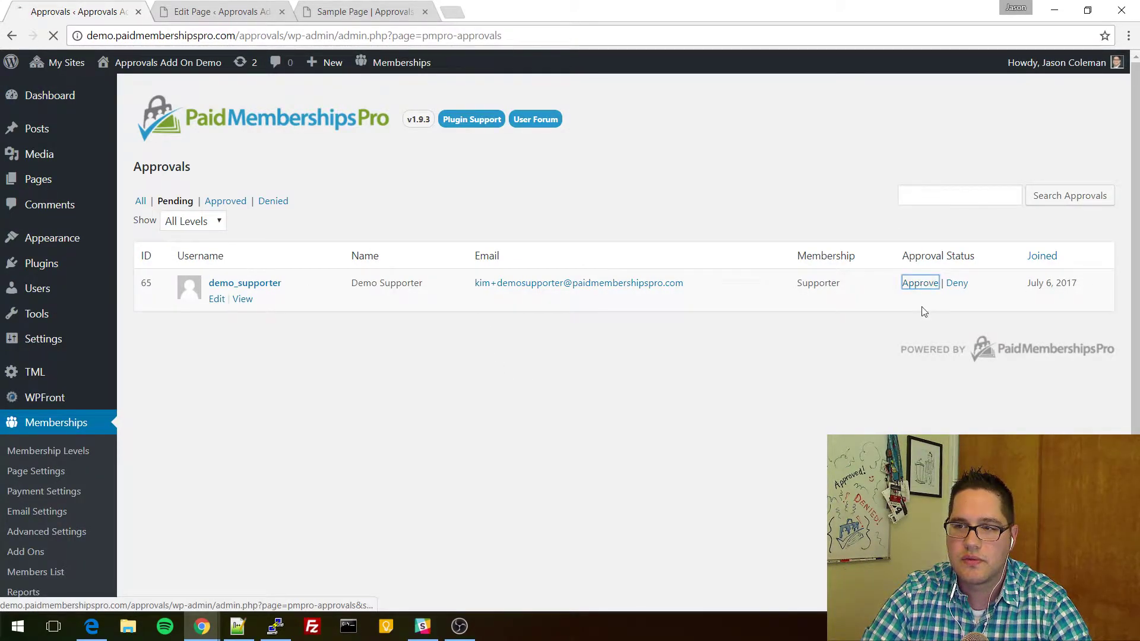
click(106, 625)
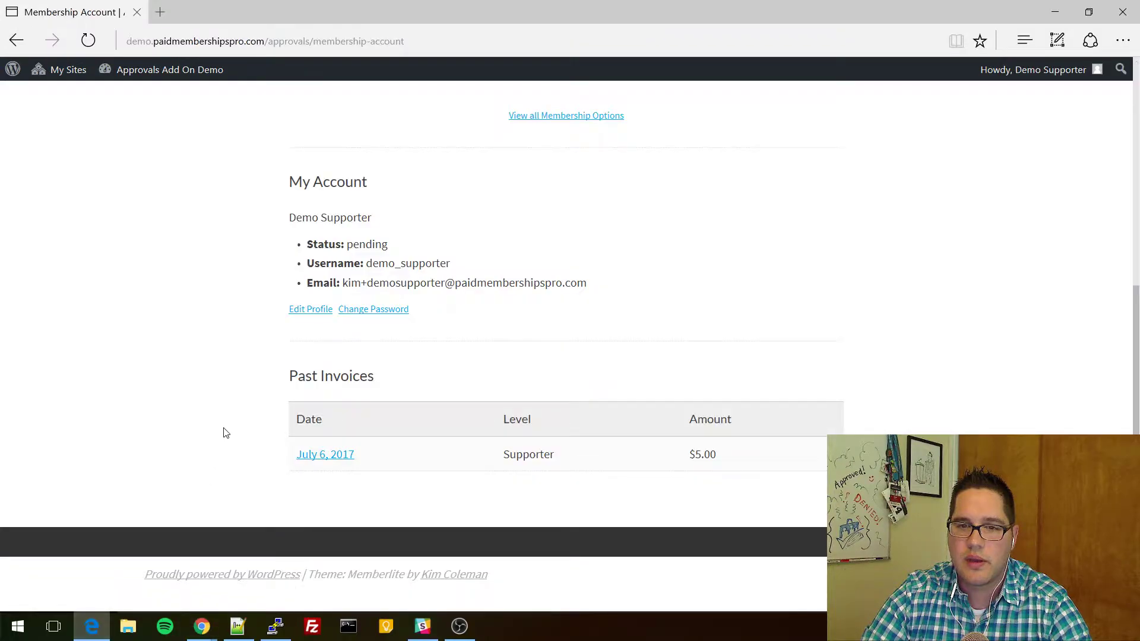
Reload the Sample Page as the approved member to confirm full access.
scroll(217, 335, up, 6)
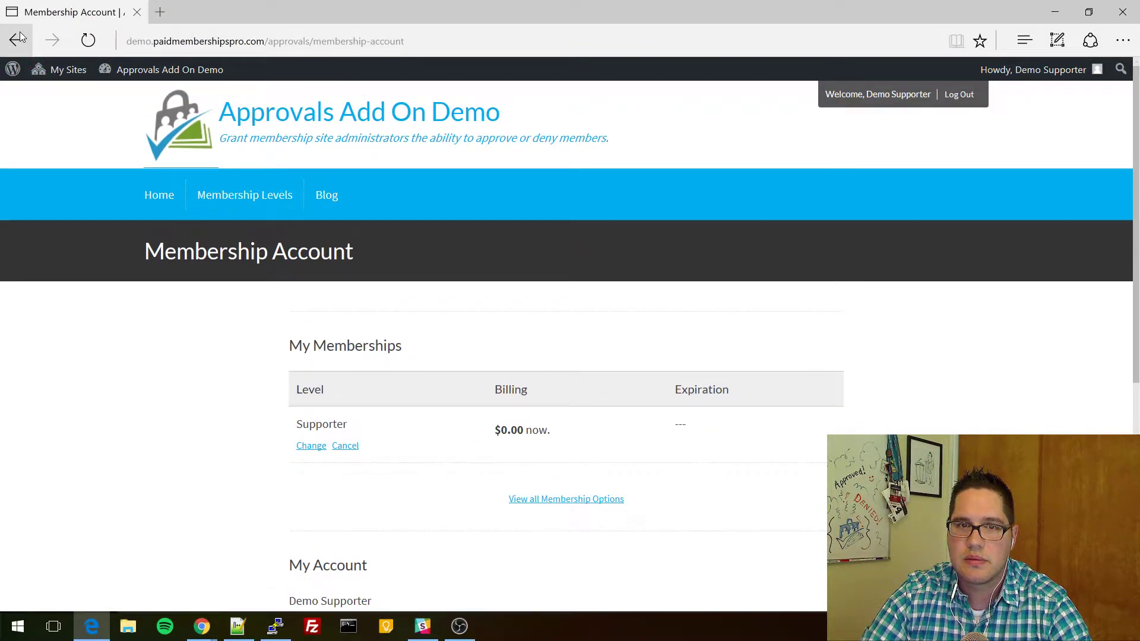
click(16, 40)
key(F5)
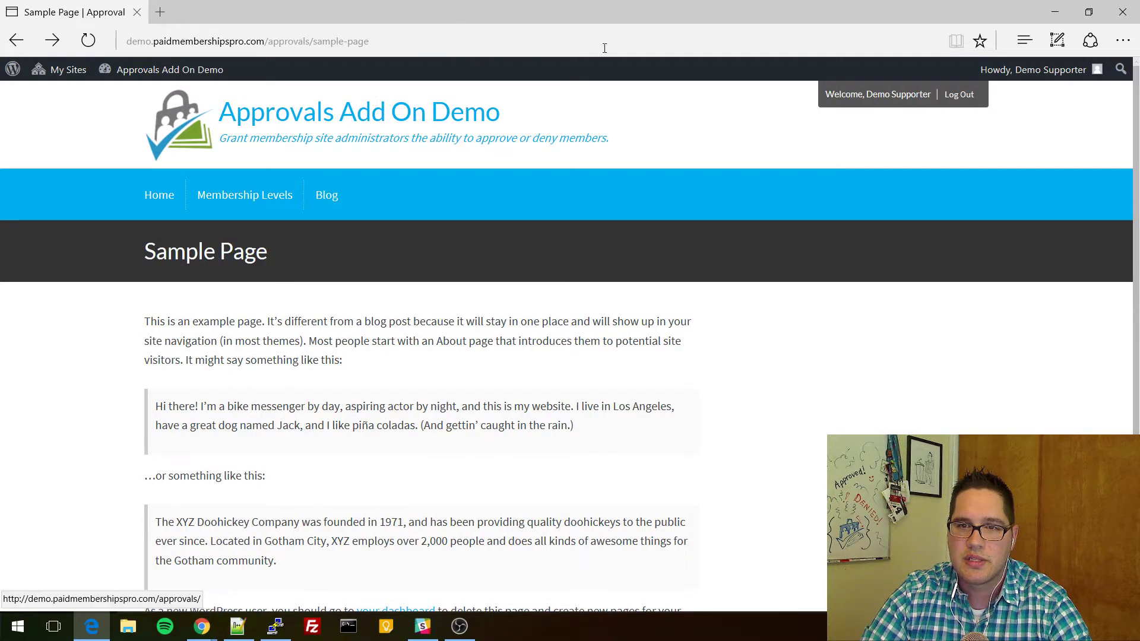
scroll(479, 384, down, 3)
scroll(448, 487, up, 3)
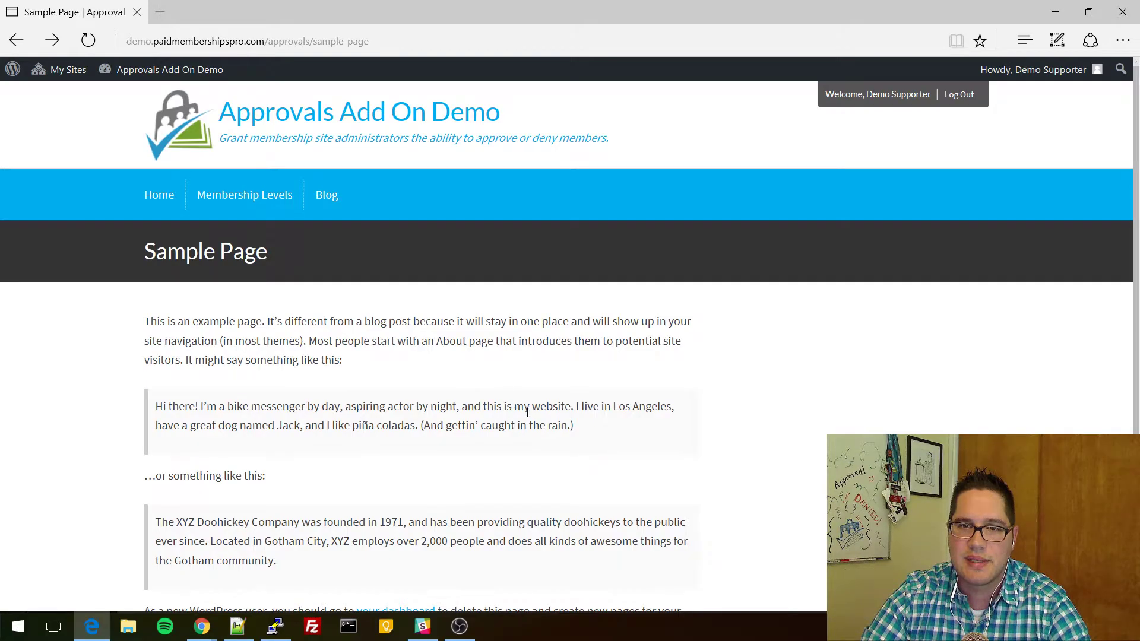
Filter the admin Approvals page to show Approved members.
key(alt+Tab)
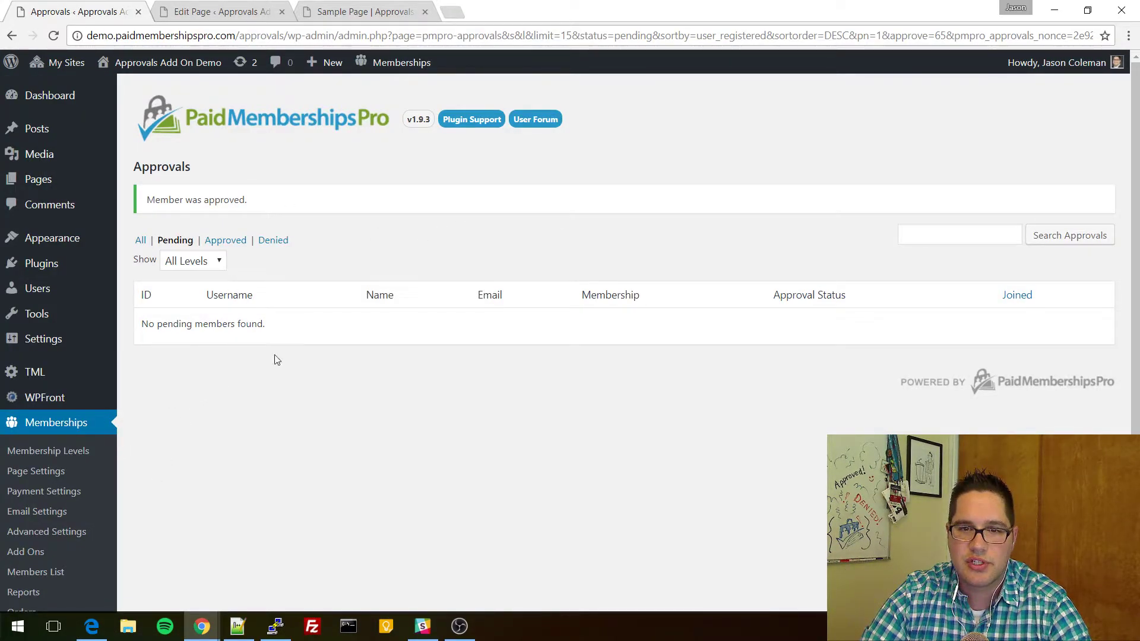
scroll(292, 302, down, 2)
click(233, 166)
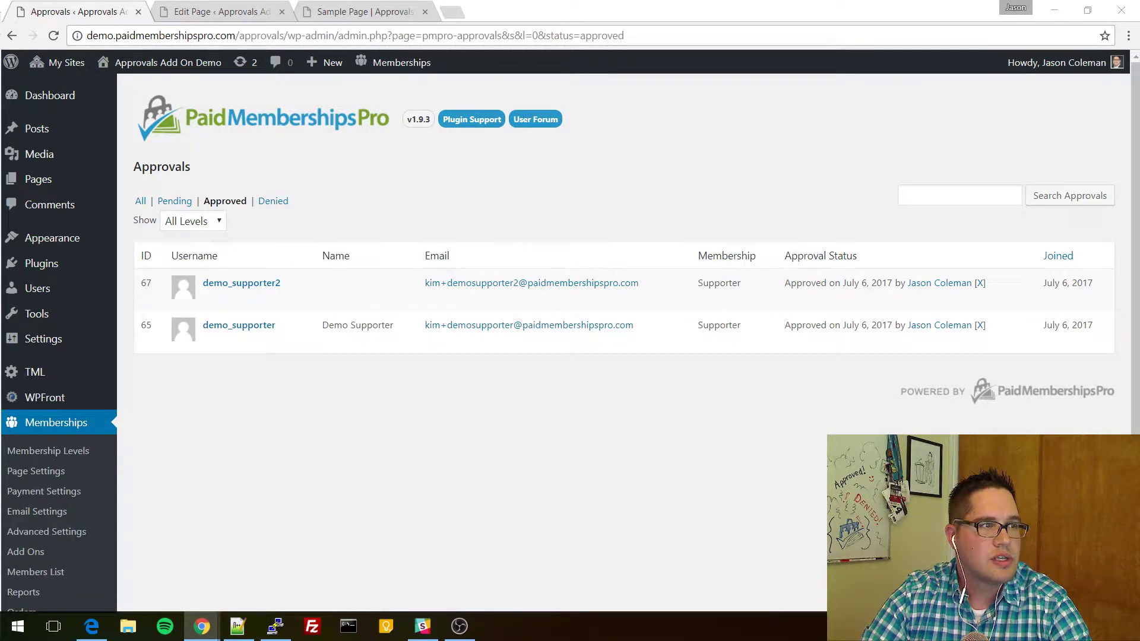
Reset the second supporter's approval with [X] and OK, then check the Pending and Denied lists.
click(979, 284)
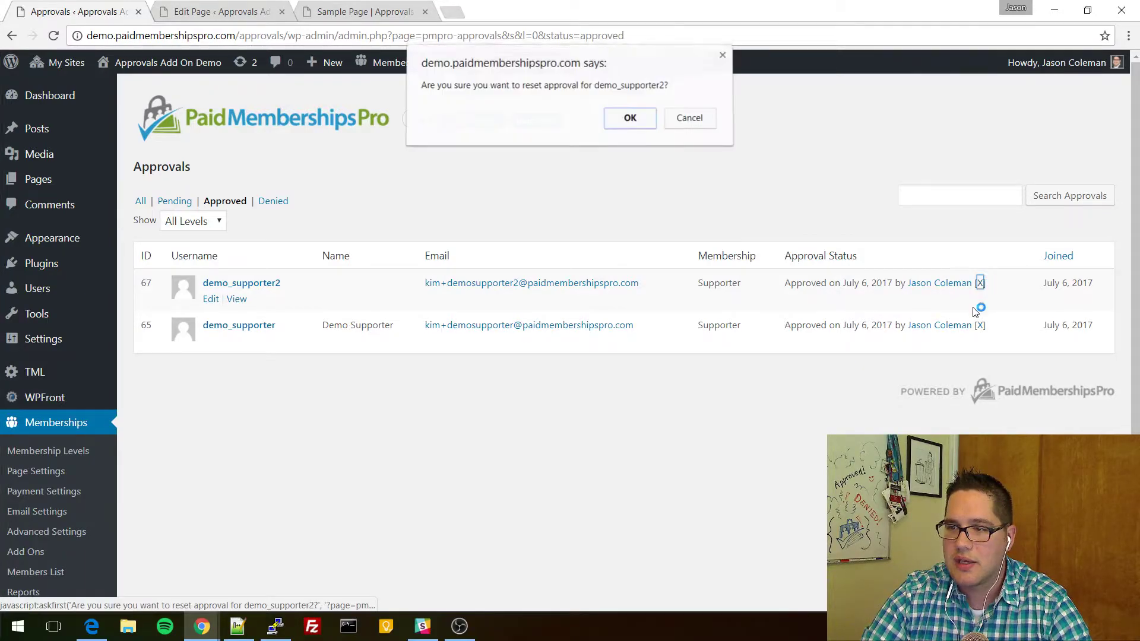
click(630, 122)
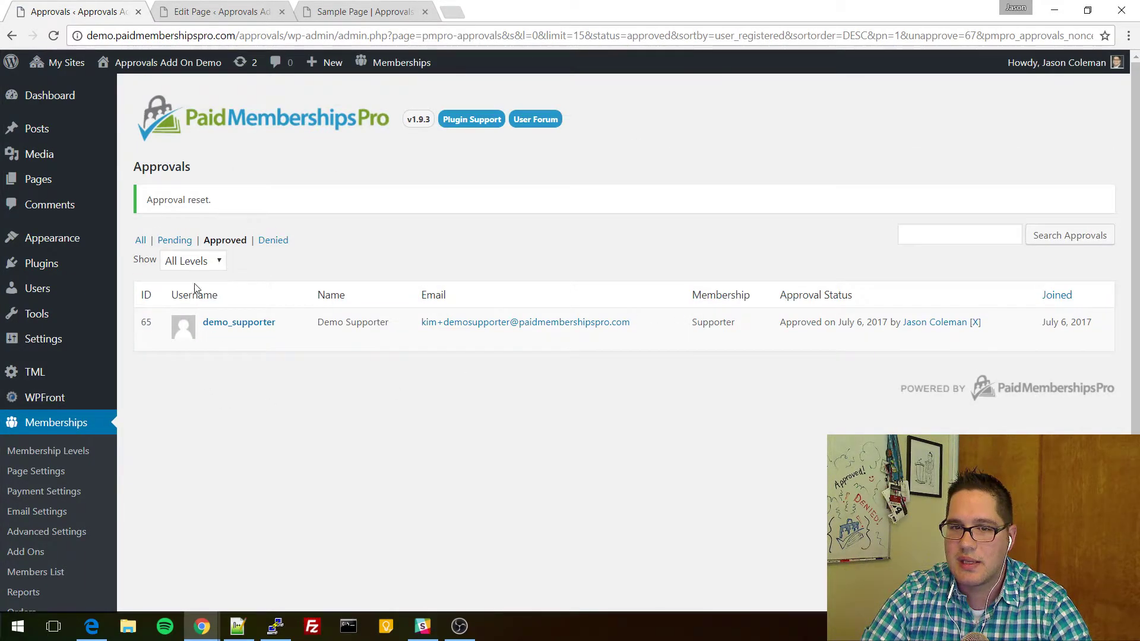
click(172, 242)
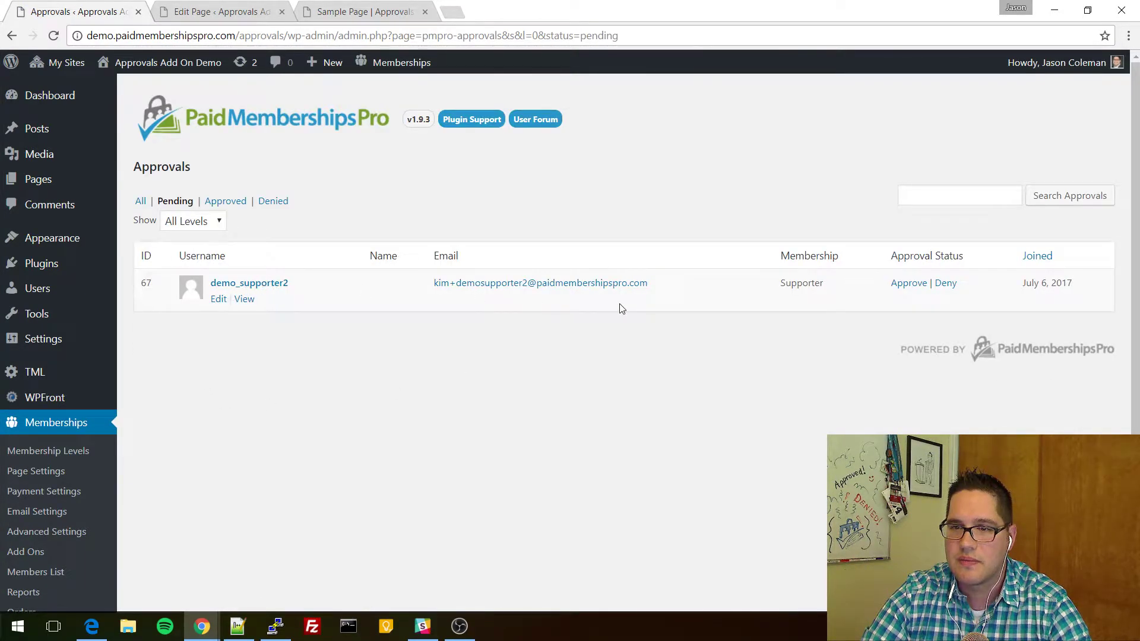
click(275, 205)
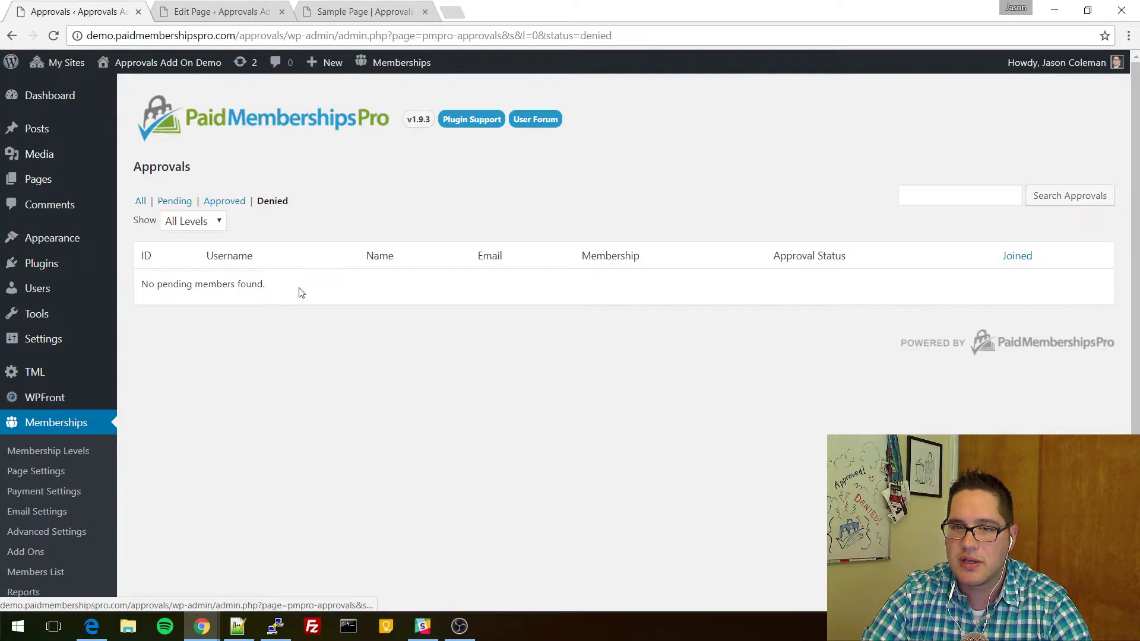
click(171, 203)
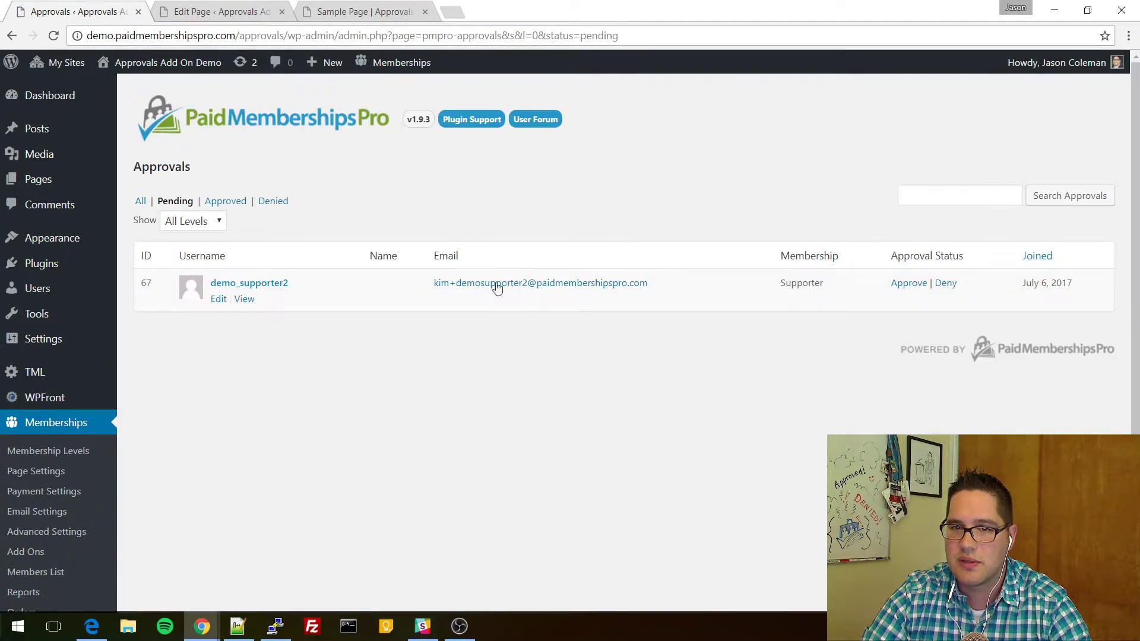
Read the pending Supporter's application (Company Tambee, 10+ years' experience), then return to Pending approvals.
click(245, 300)
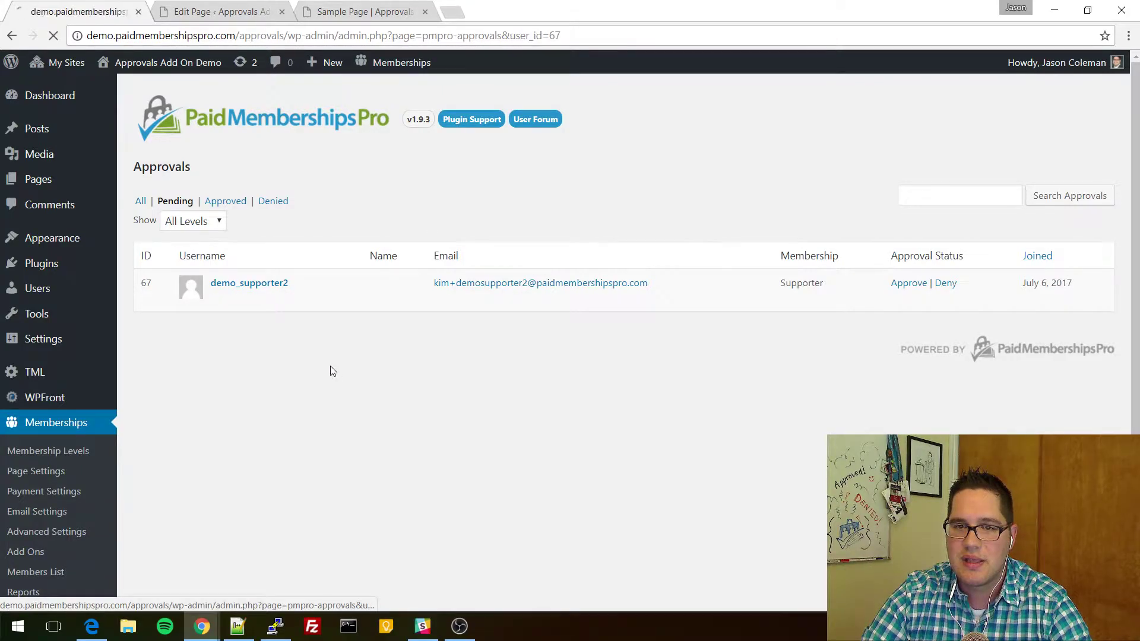
scroll(301, 261, down, 1)
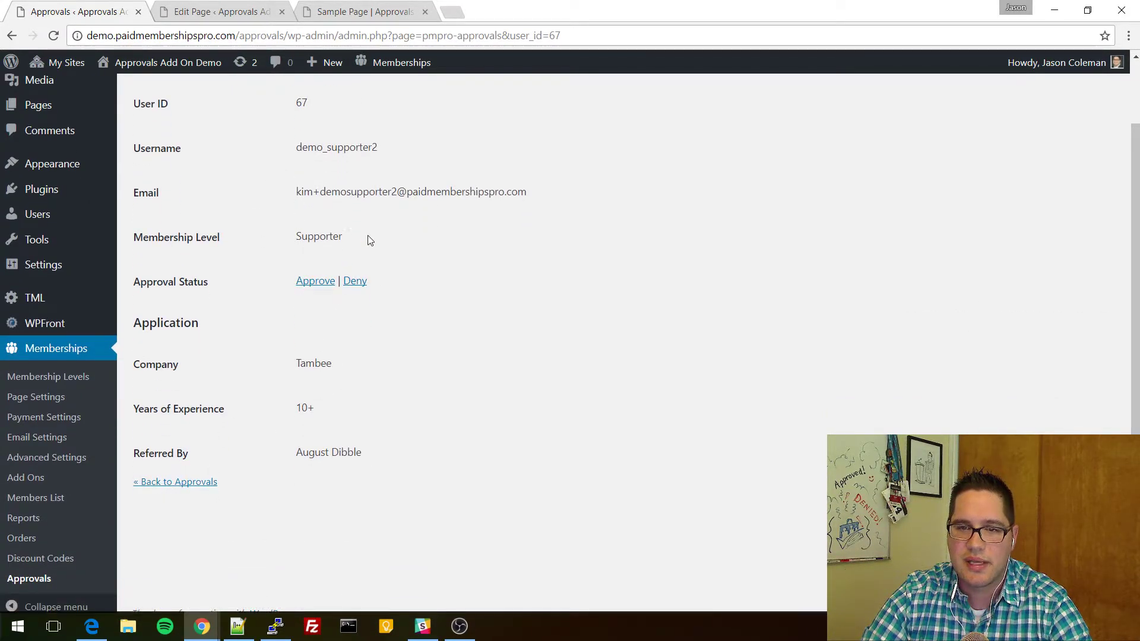
scroll(279, 267, up, 1)
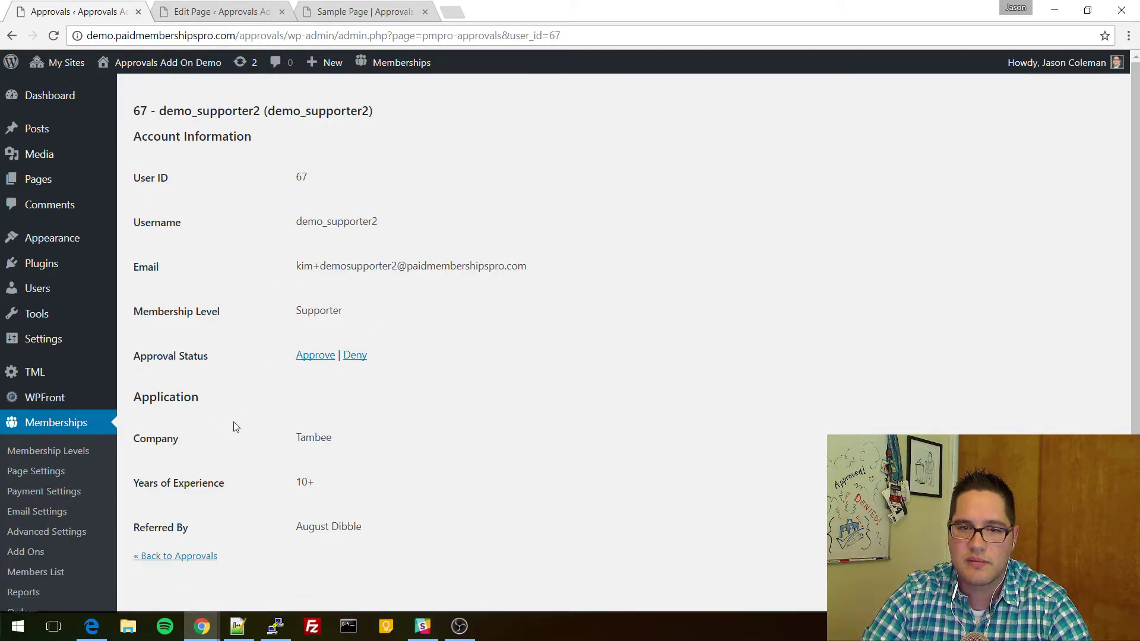
click(11, 36)
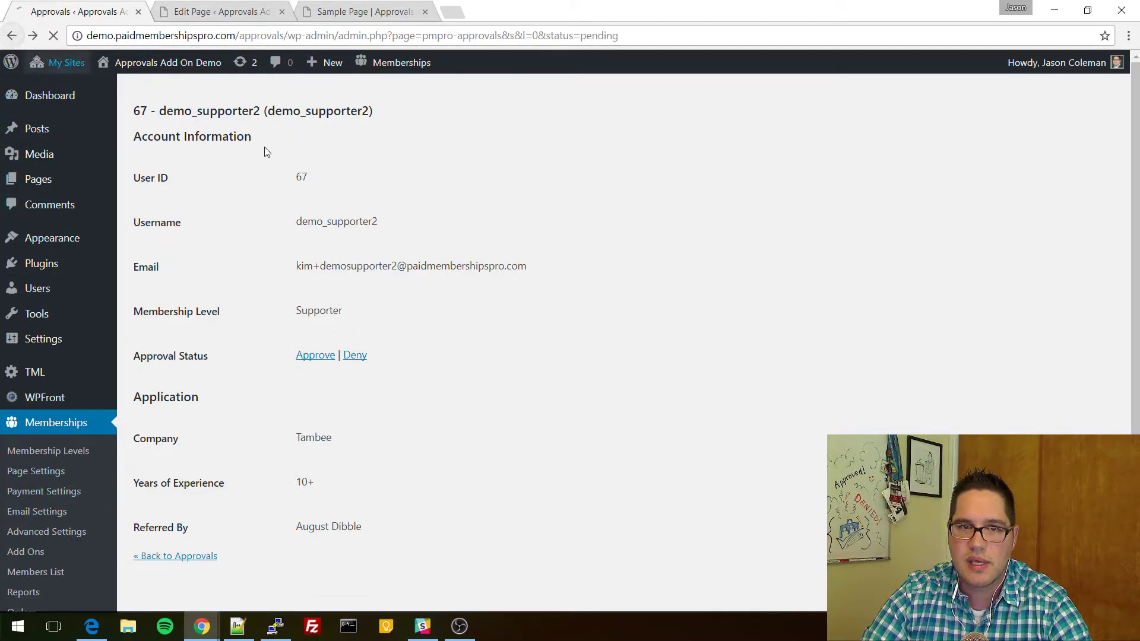
Deny demo_supporter2's Supporter membership from their user profile.
click(218, 299)
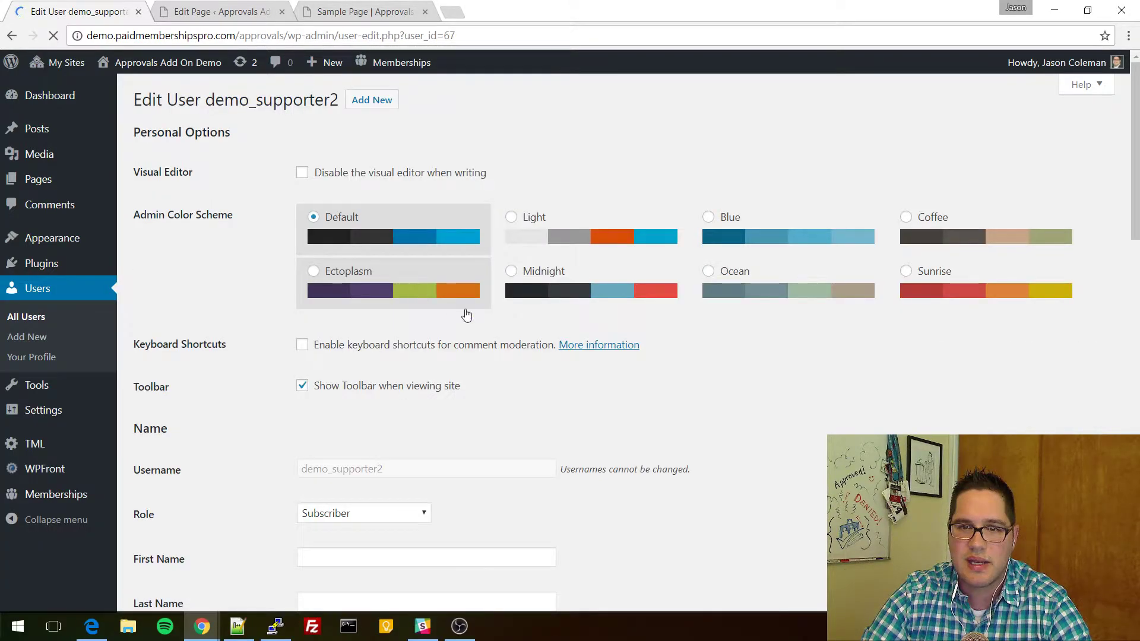
scroll(598, 396, down, 8)
scroll(596, 391, down, 17)
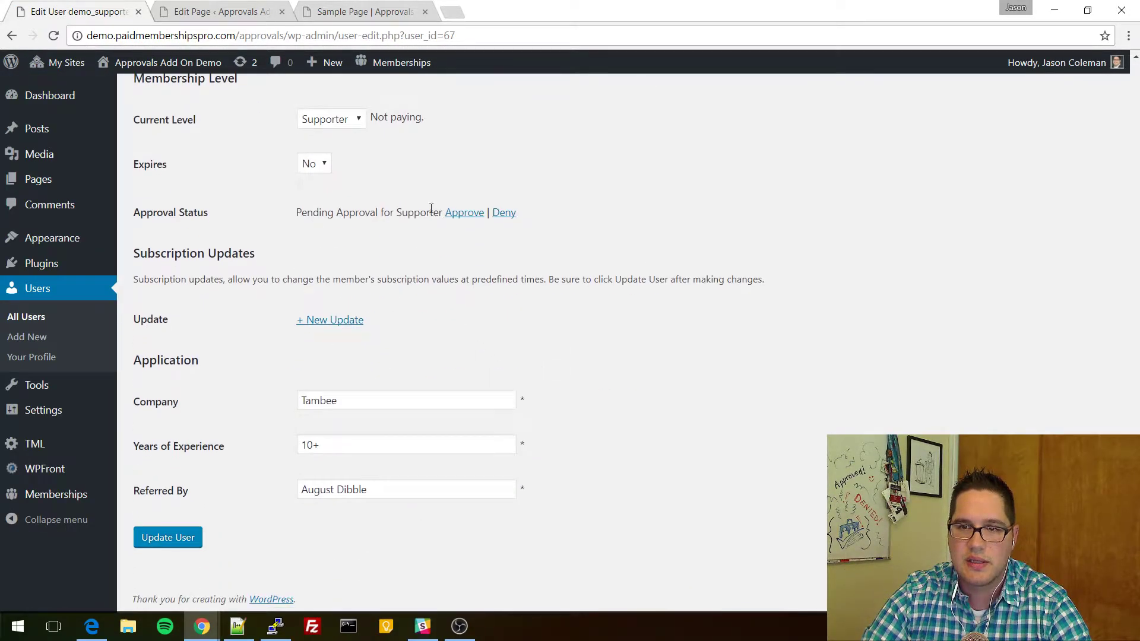
click(505, 213)
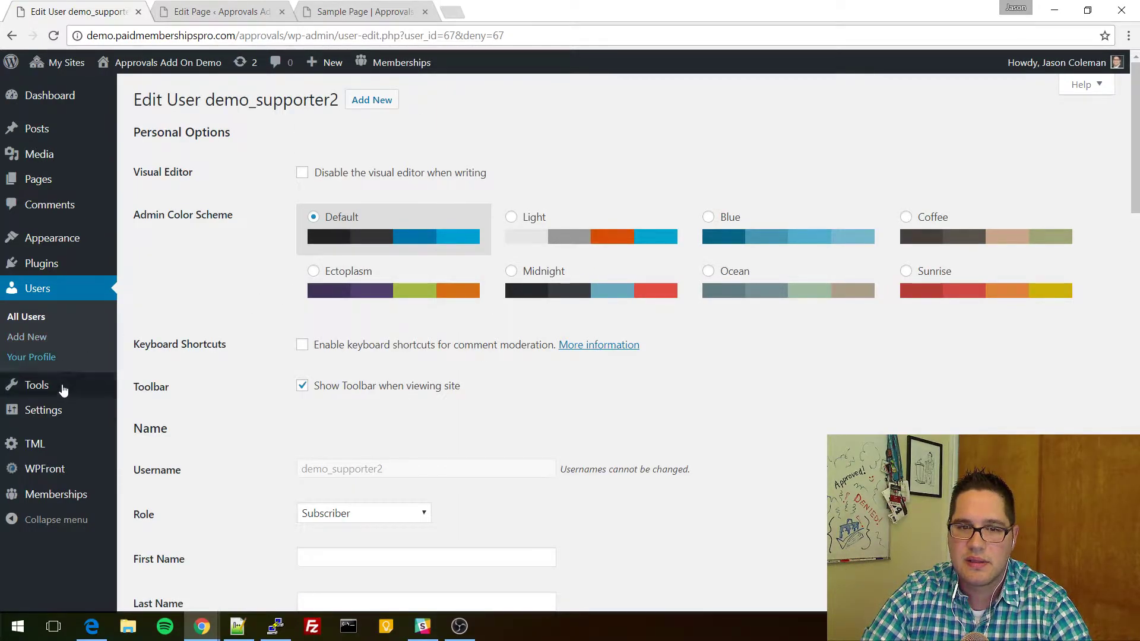
Filter Memberships > Approvals to Denied and point out demo_supporter2 in the list.
mouse_move(64, 503)
click(160, 574)
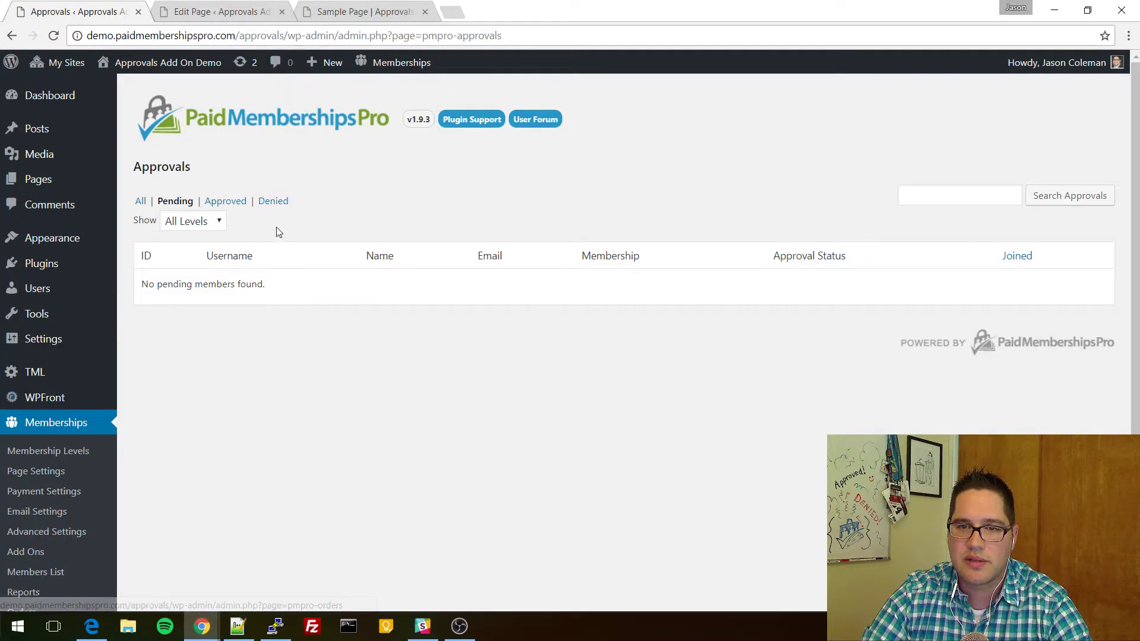
click(272, 202)
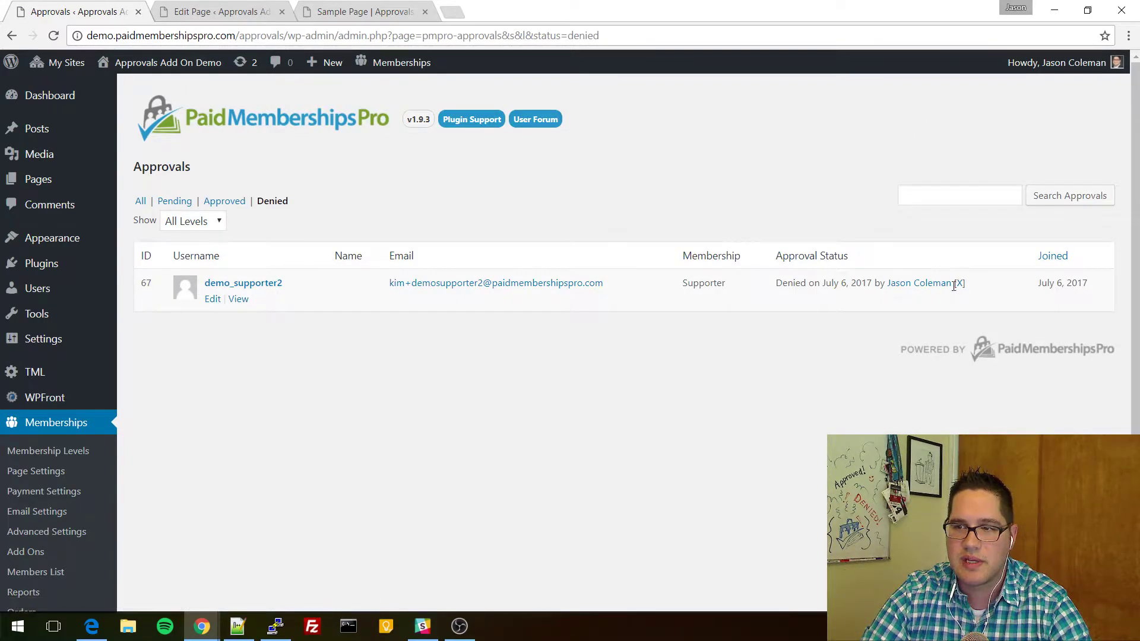
drag(305, 285, 204, 284)
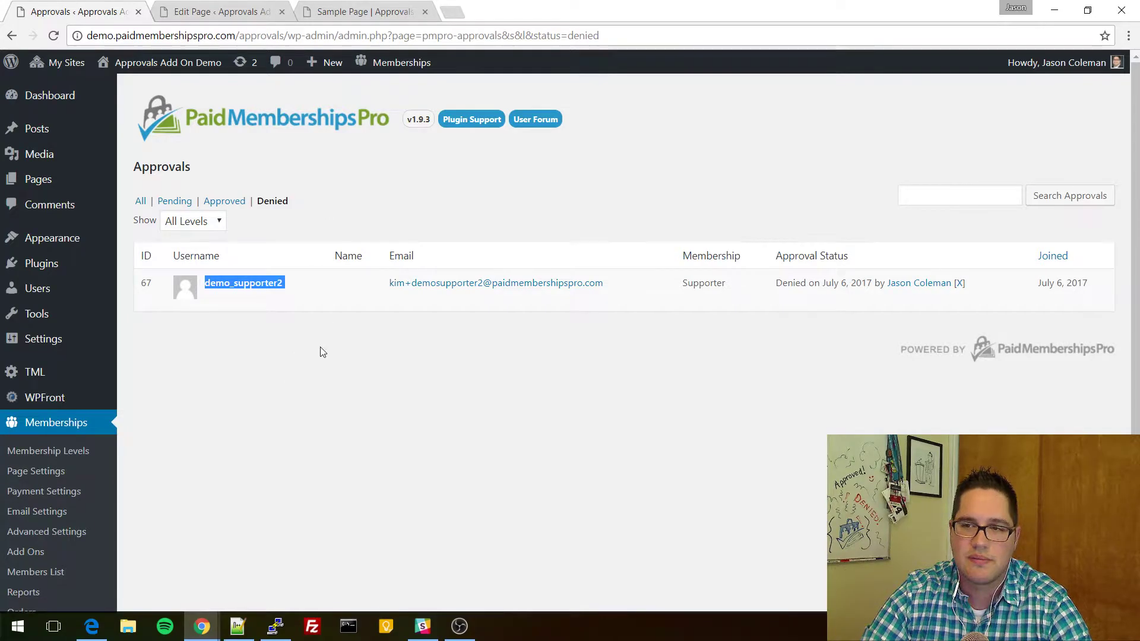
click(533, 391)
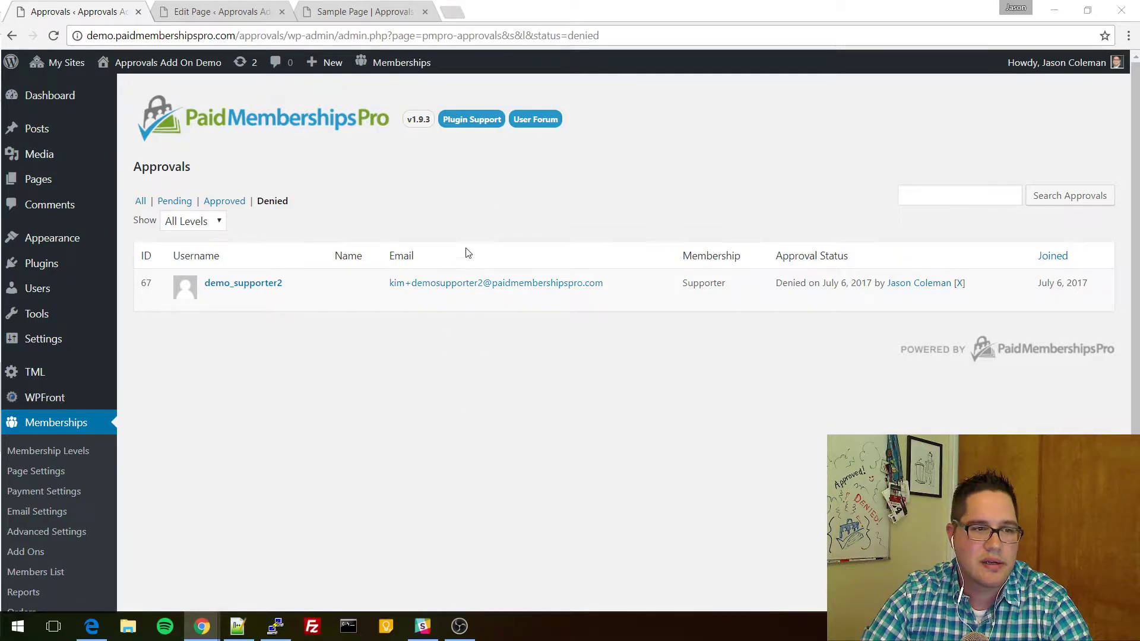
Set the Supporter level's Requires Approval to 'Yes. Admin must approve new members'.
scroll(74, 451, down, 2)
click(47, 363)
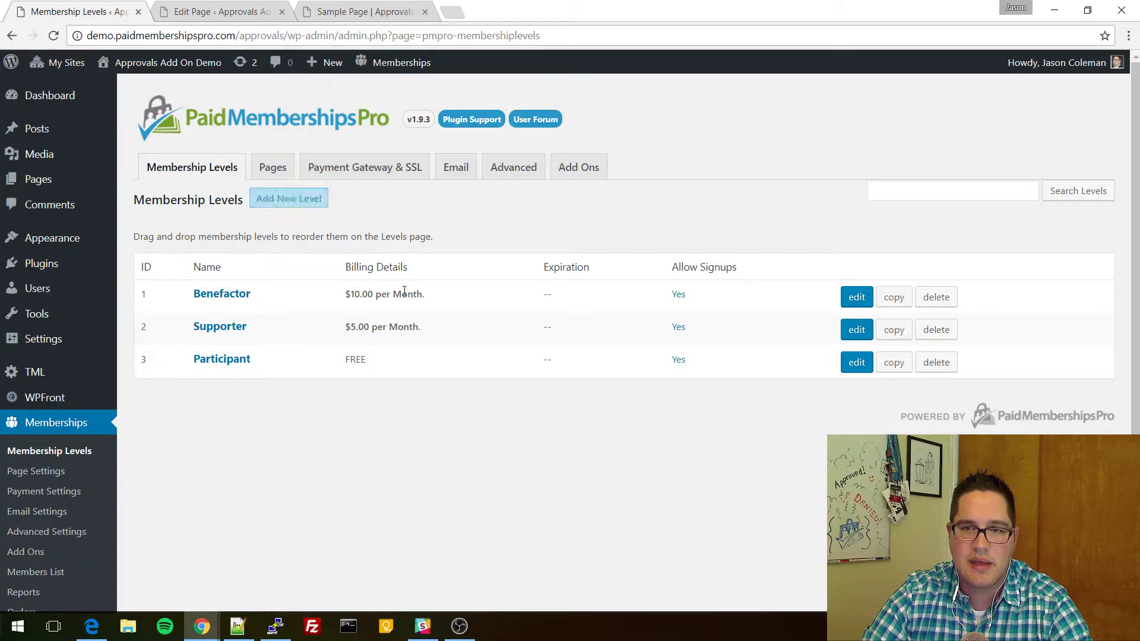
click(859, 331)
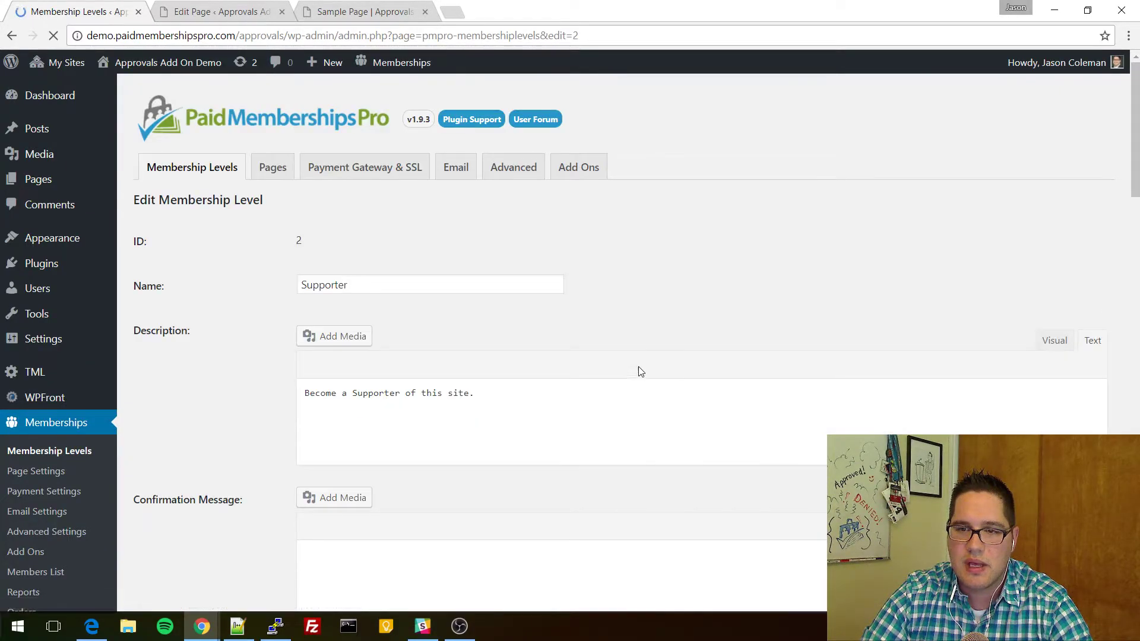
scroll(248, 361, down, 11)
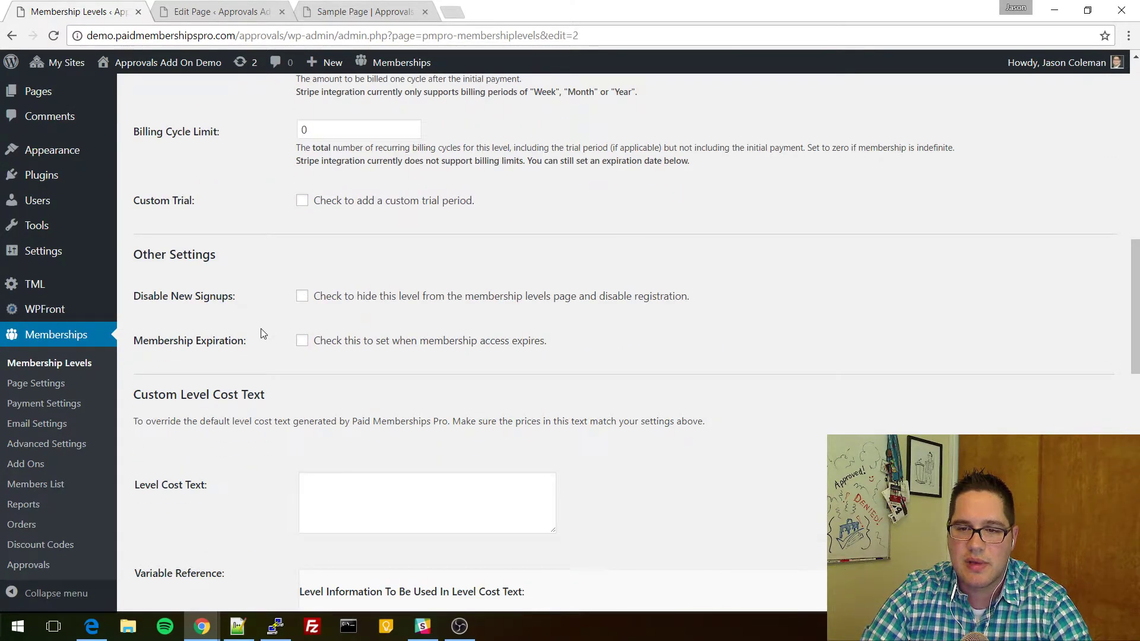
scroll(262, 329, down, 4)
scroll(257, 309, down, 2)
scroll(256, 307, up, 7)
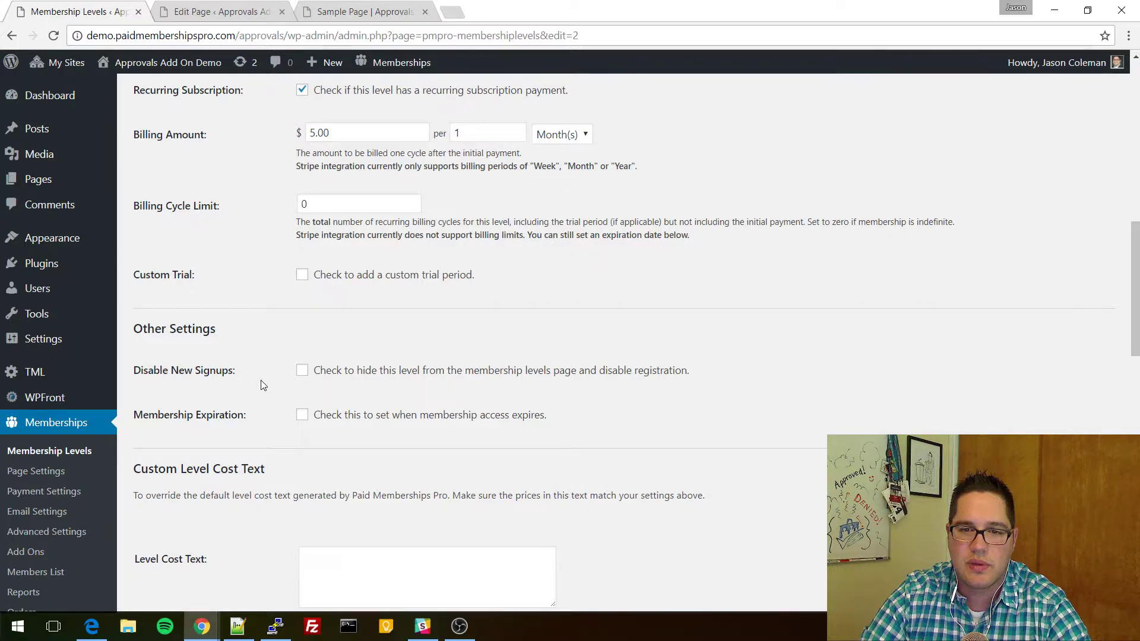
scroll(261, 386, down, 10)
click(346, 391)
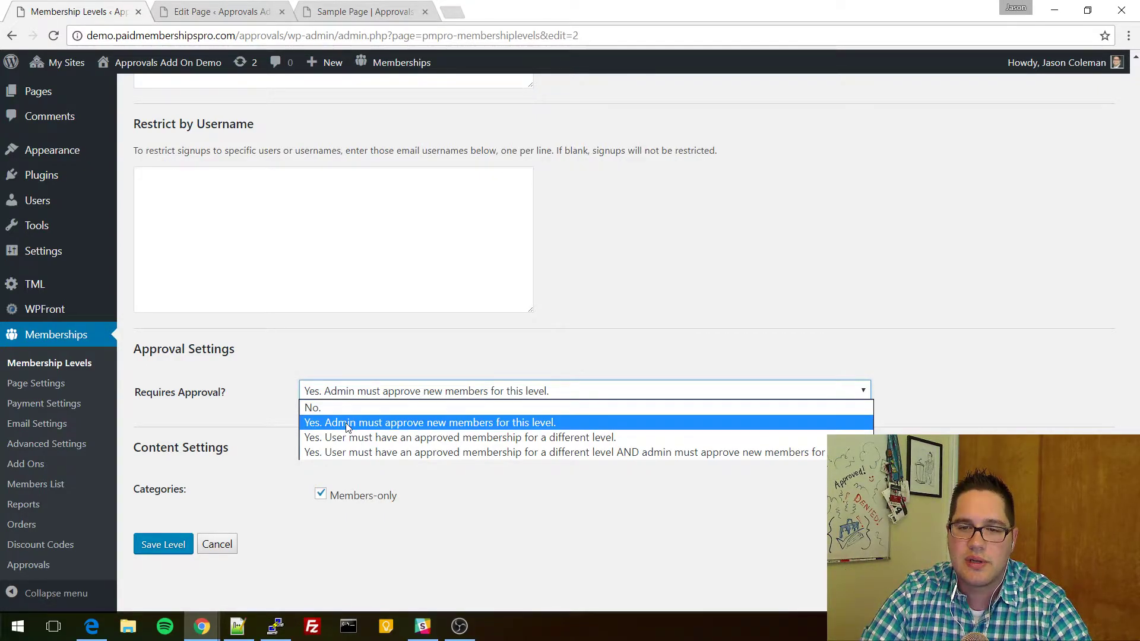
click(344, 423)
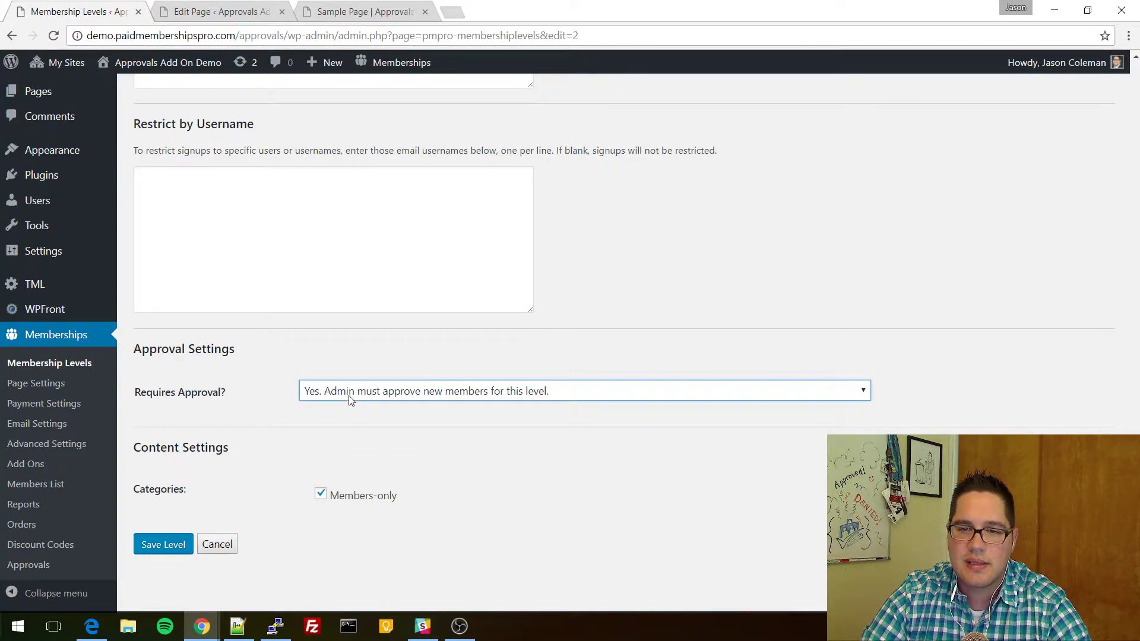
click(221, 401)
Point out the Supporter level's 5.00 initial payment and billing amount, then go to All Users.
scroll(251, 413, up, 1)
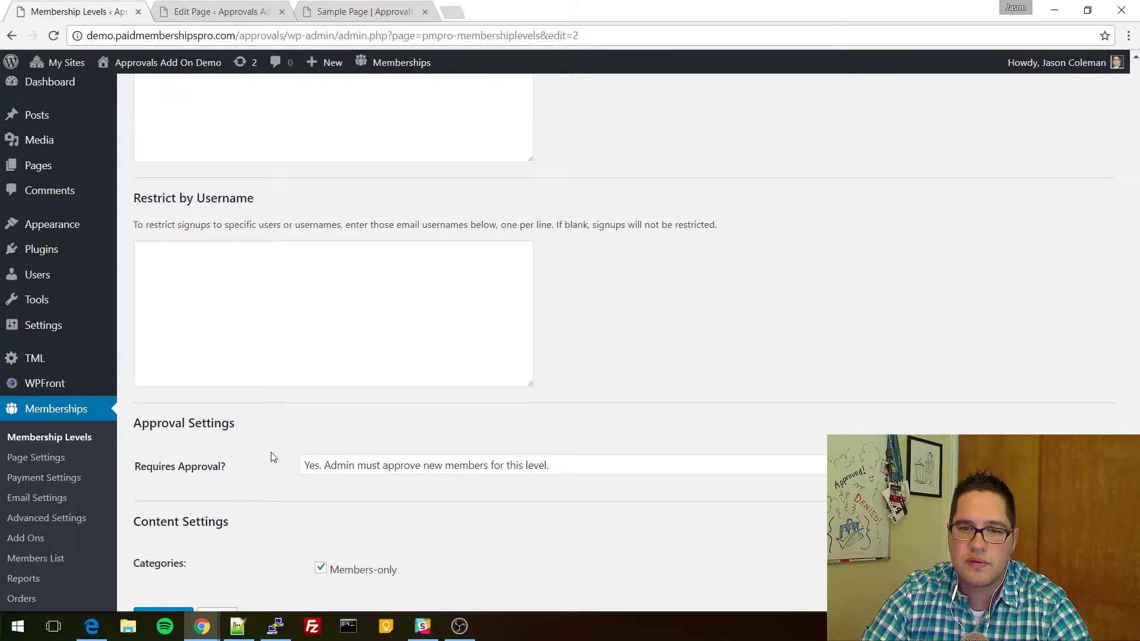
scroll(291, 296, up, 15)
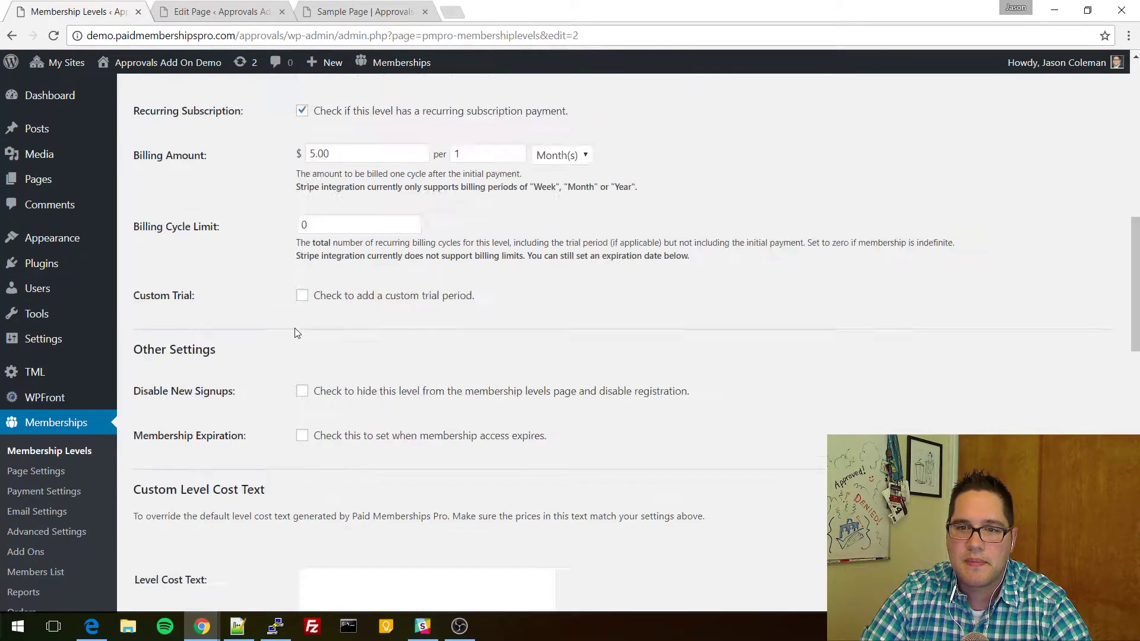
drag(380, 341, 253, 345)
click(362, 331)
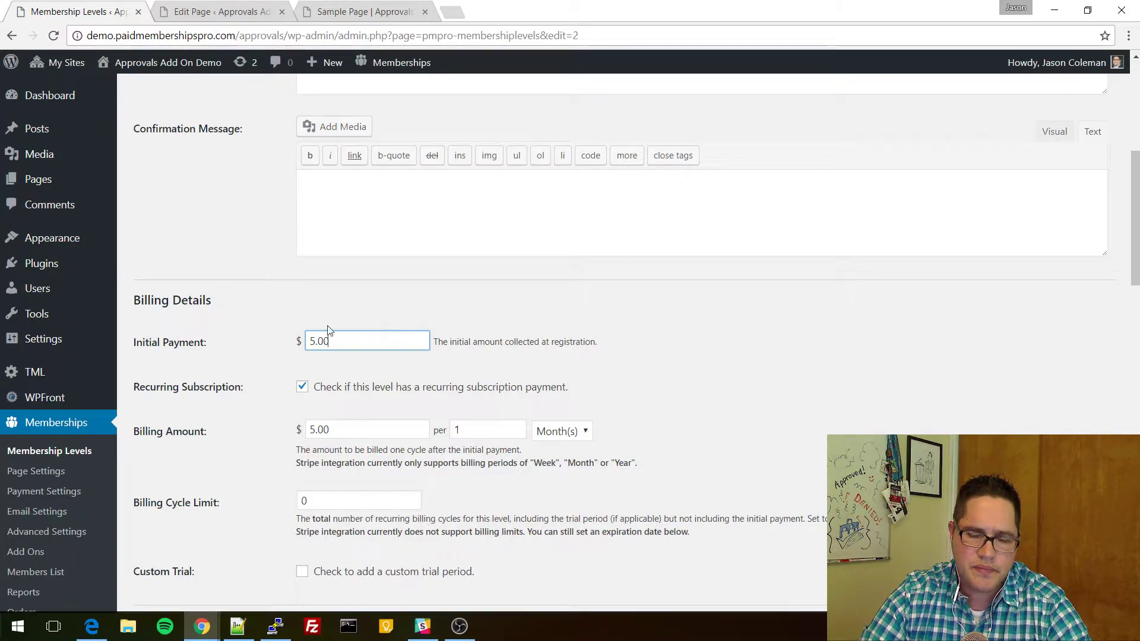
drag(381, 337, 409, 340)
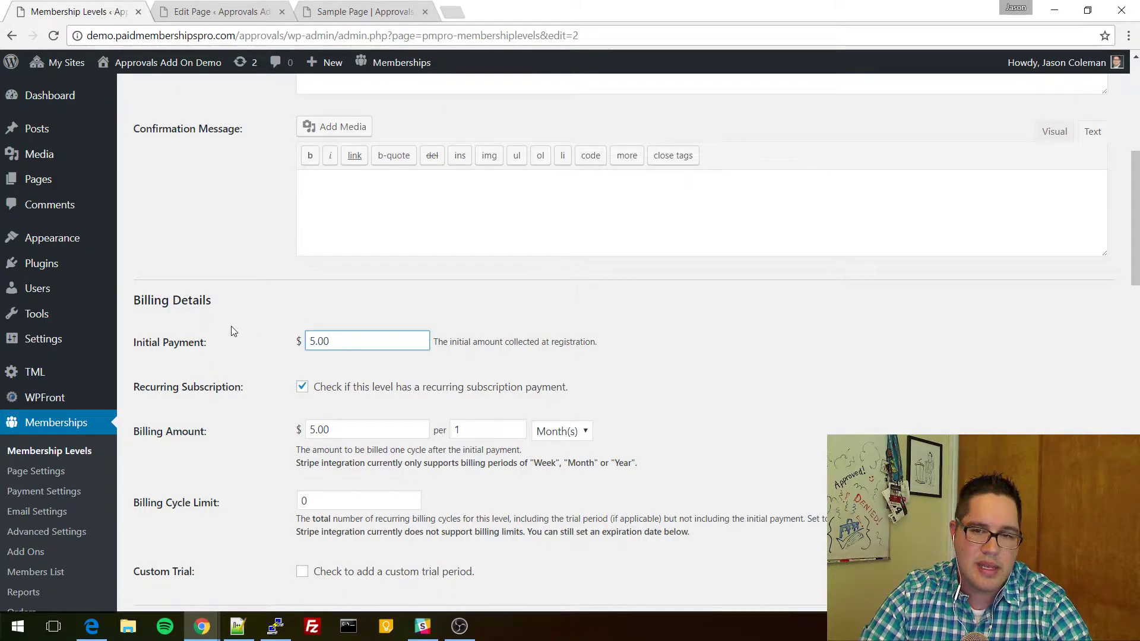
scroll(303, 368, down, 3)
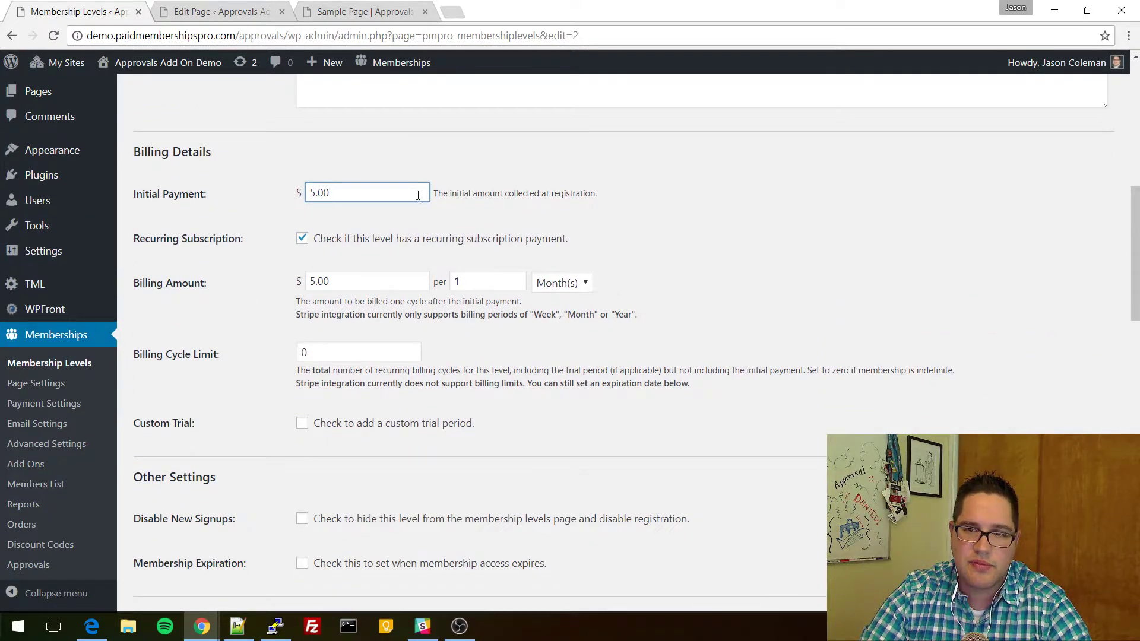
mouse_move(349, 280)
mouse_down()
mouse_move(215, 258)
mouse_move(347, 279)
mouse_up()
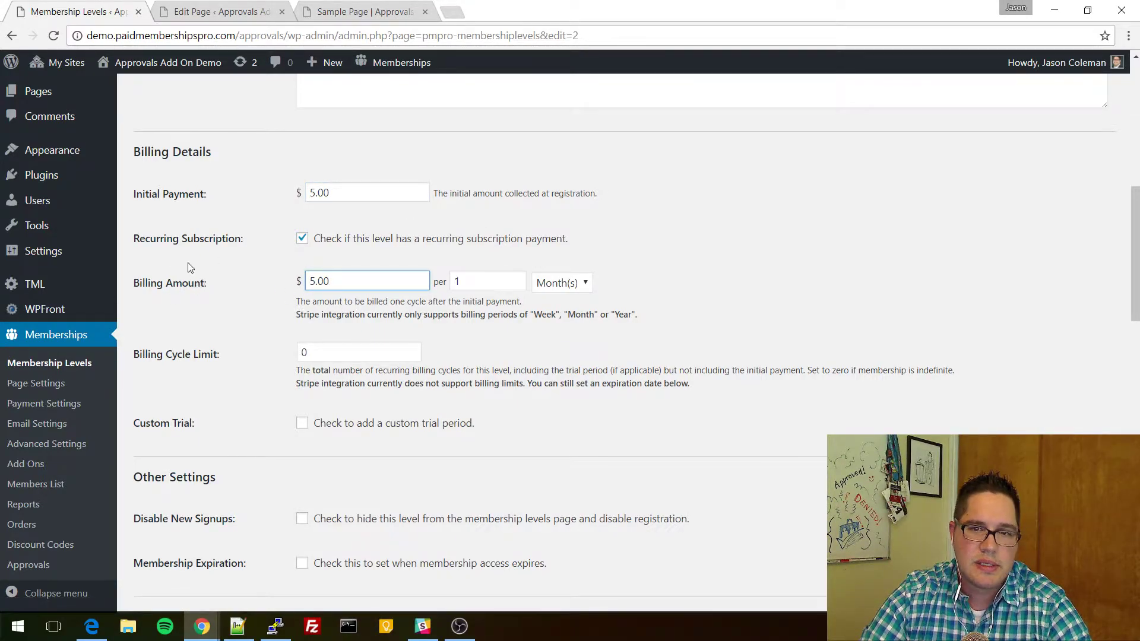
mouse_move(47, 202)
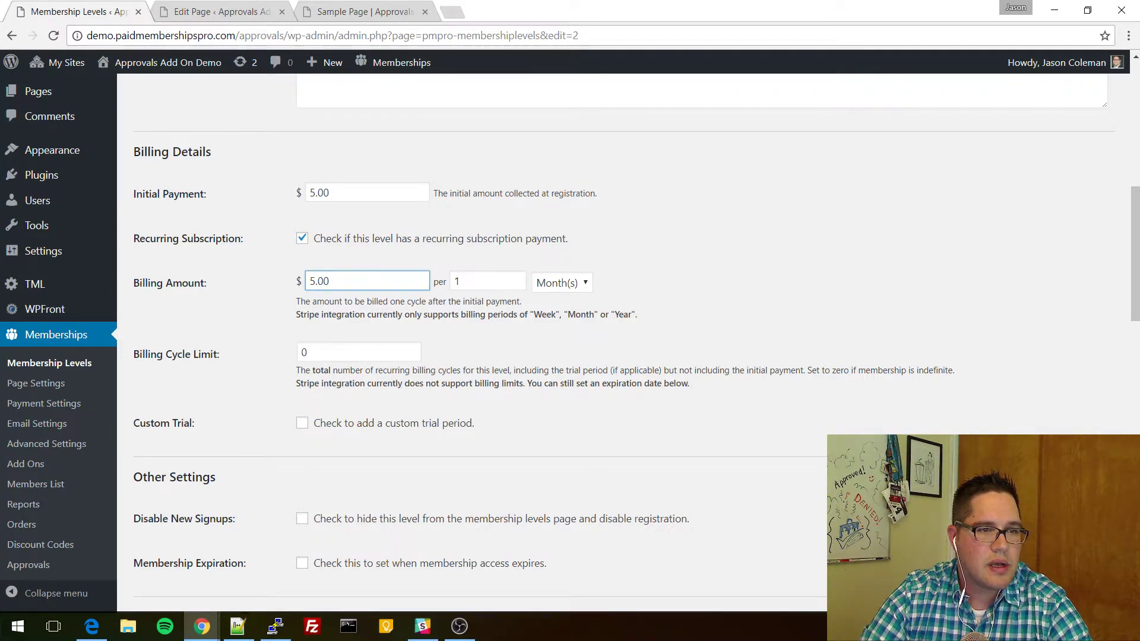
click(49, 202)
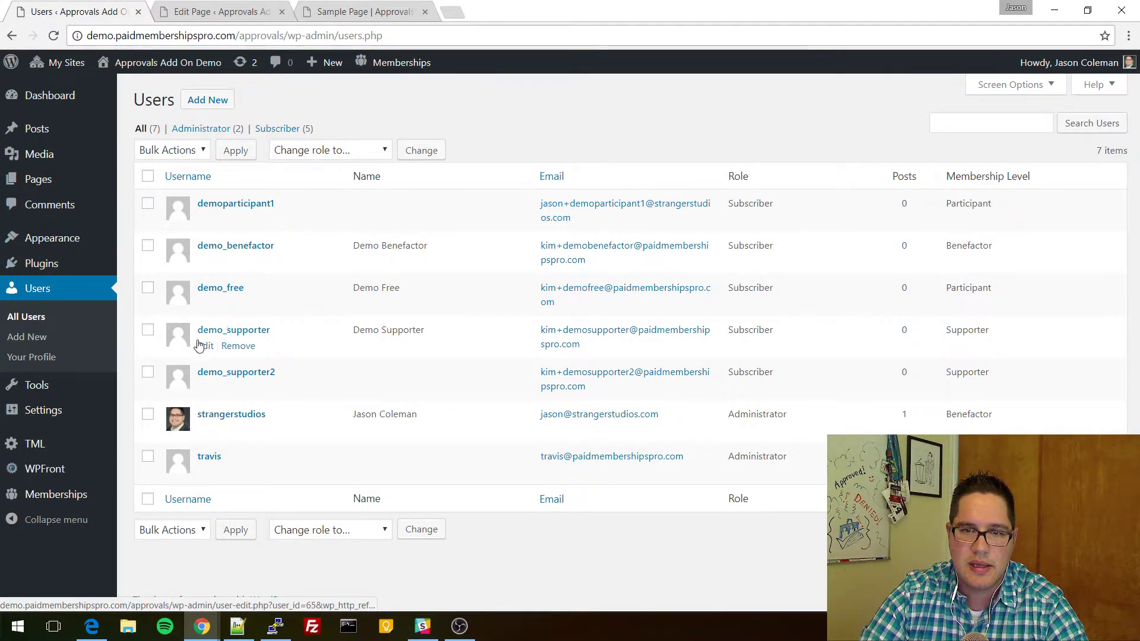
Switch travis's role from Administrator to Membership Approver and click Update User.
click(206, 472)
scroll(282, 356, down, 4)
scroll(285, 321, up, 4)
scroll(258, 306, down, 5)
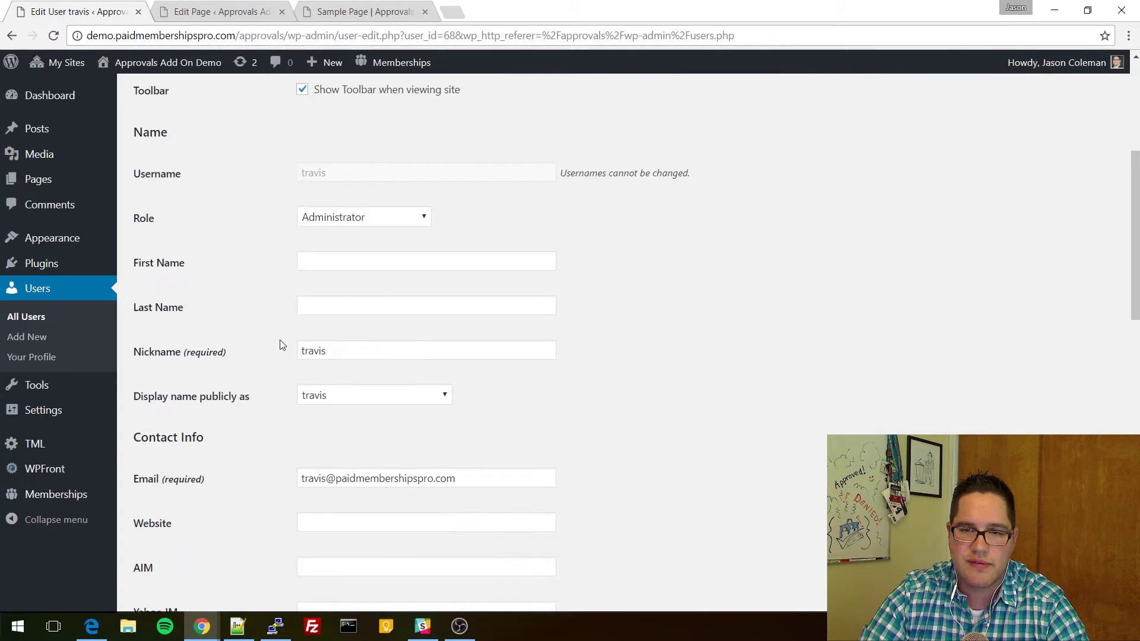
click(348, 220)
click(344, 233)
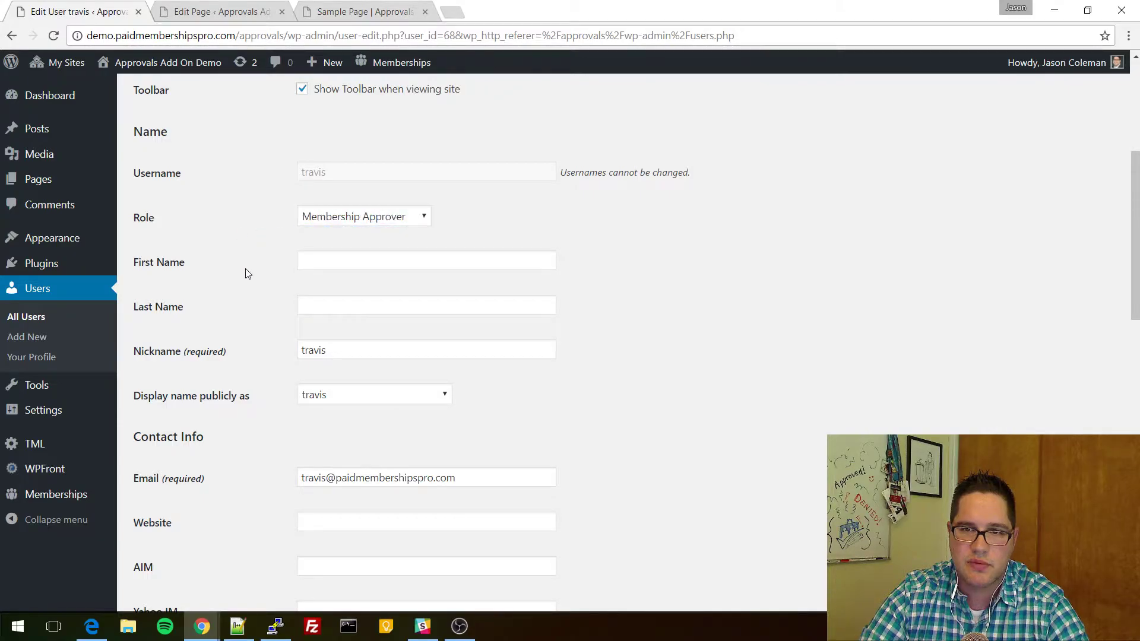
scroll(199, 327, down, 15)
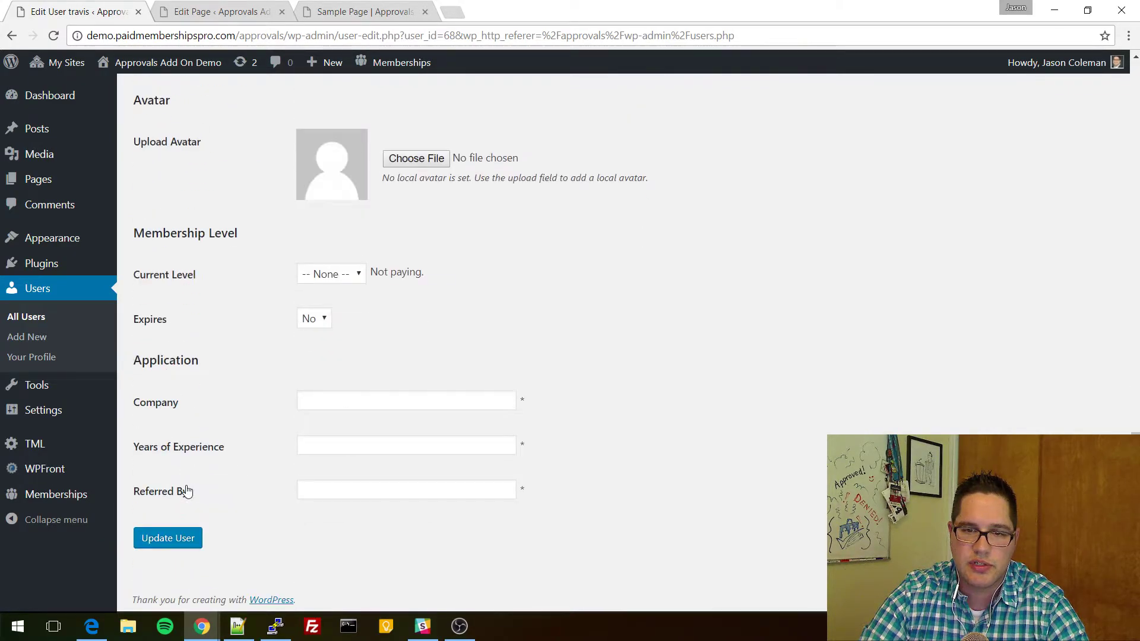
click(182, 542)
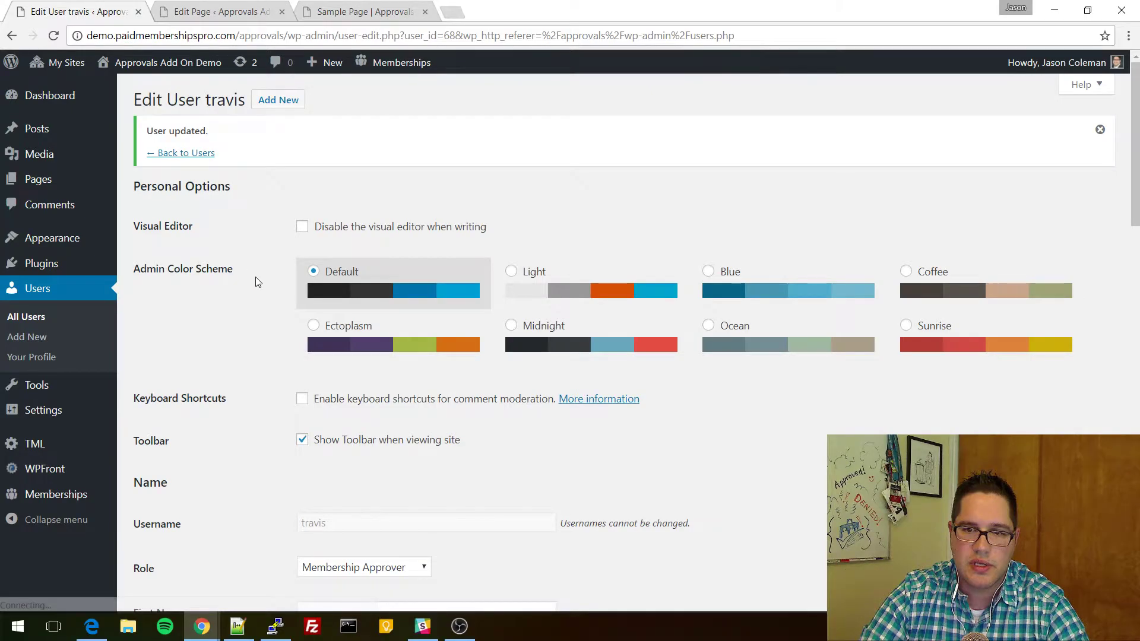
scroll(257, 321, down, 3)
mouse_move(48, 501)
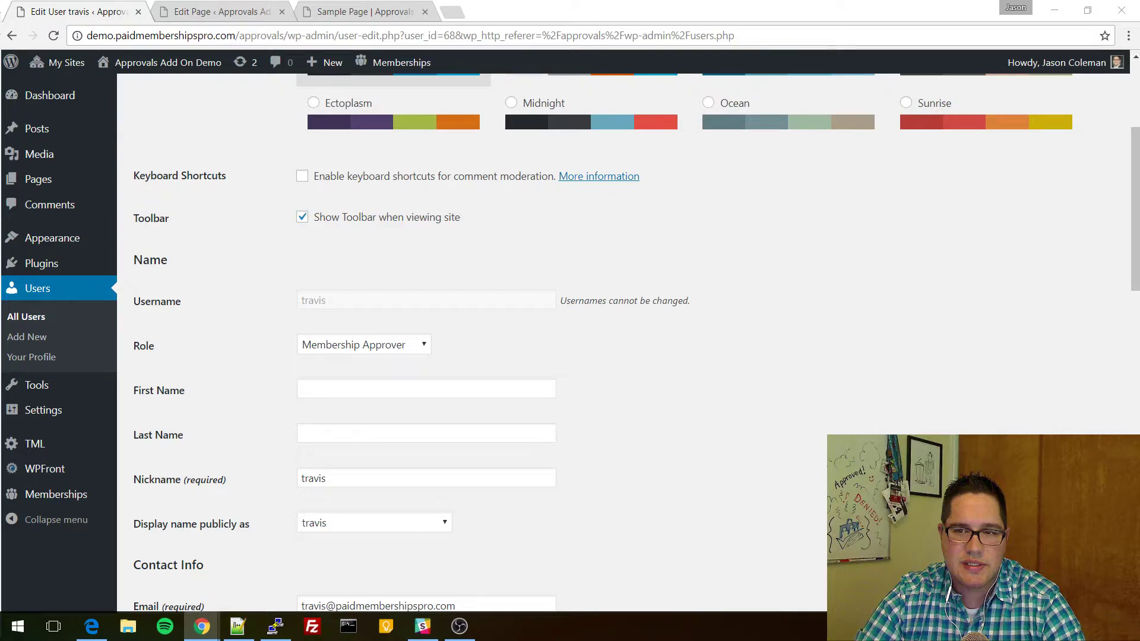
click(459, 633)
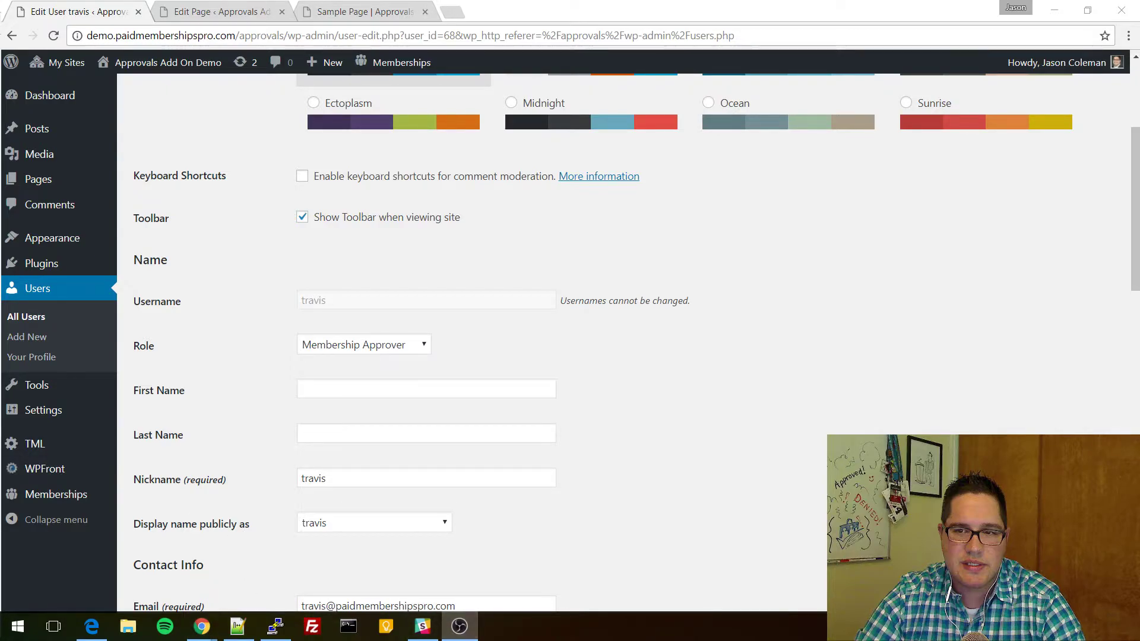